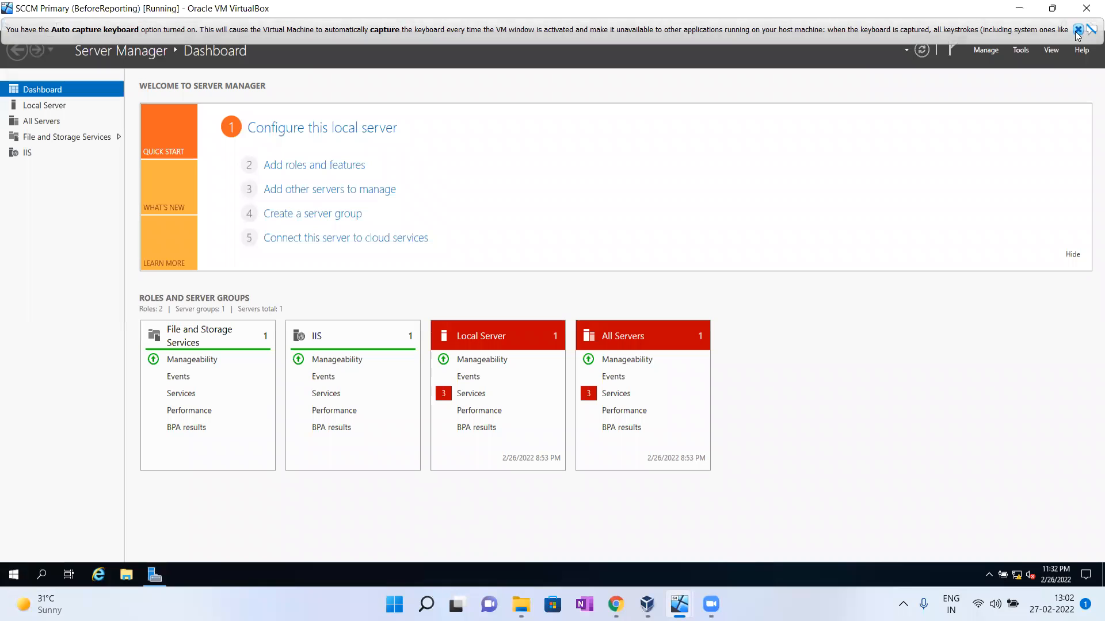
# - View the Reports list under Reporting in the Monitoring workspace
pyautogui.click(1089, 26)
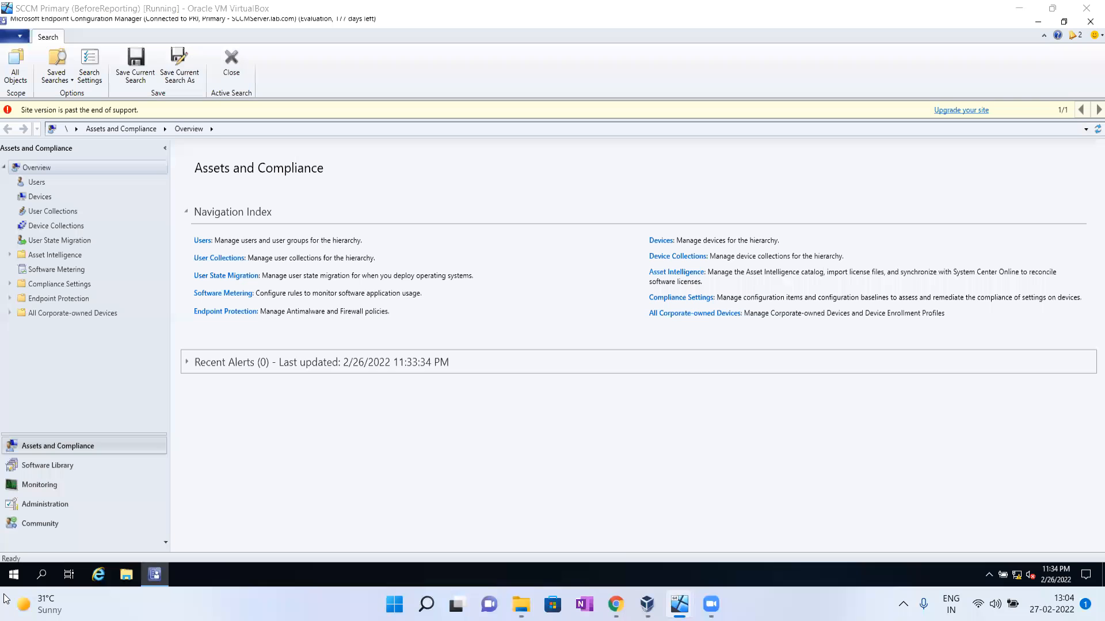
pyautogui.click(52, 481)
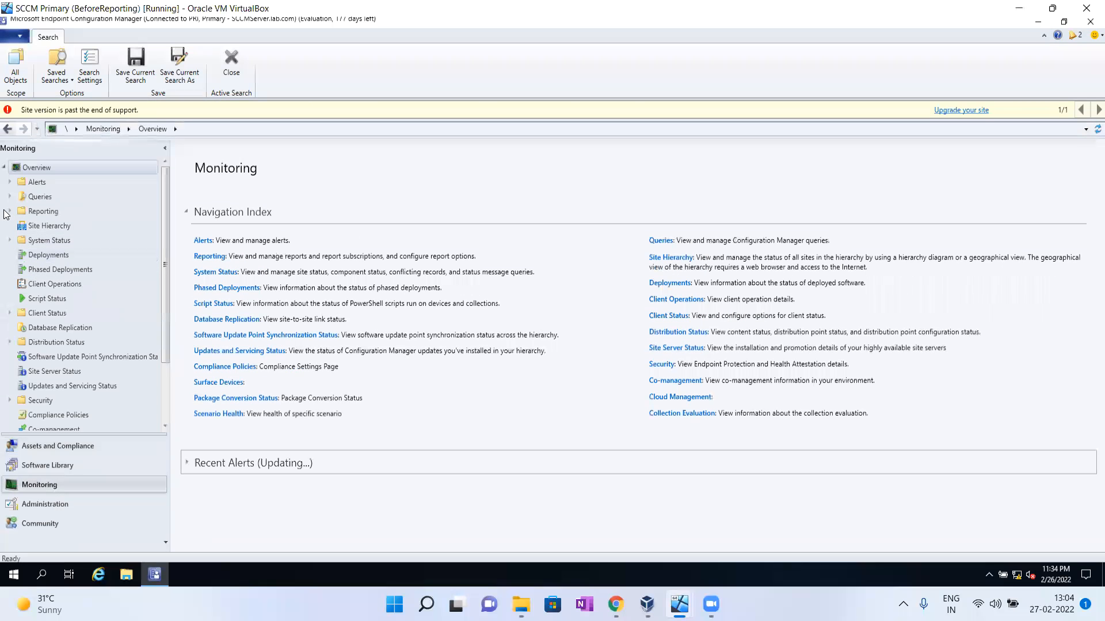
pyautogui.click(10, 212)
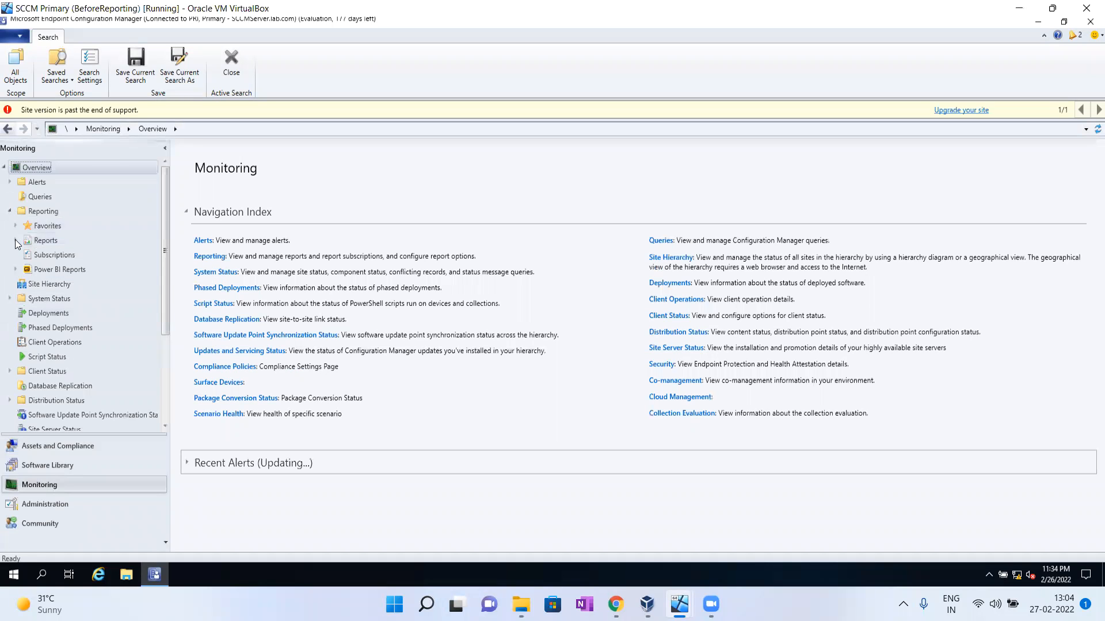
pyautogui.click(15, 241)
pyautogui.click(49, 239)
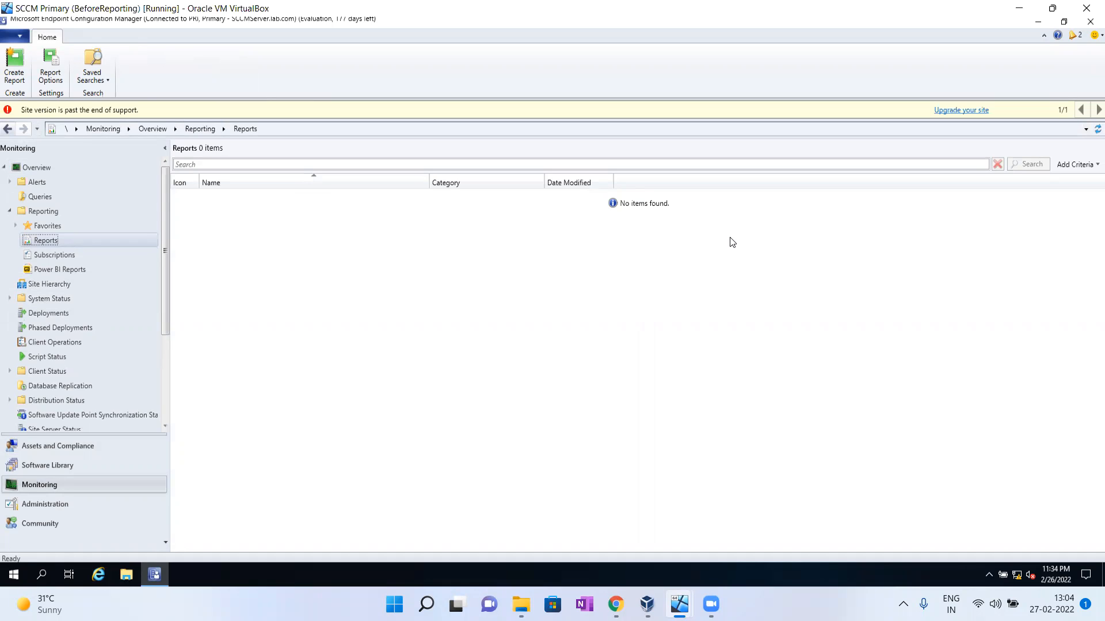
# - Check which Microsoft SQL Server 2019 programs are installed on the server
pyautogui.click(13, 576)
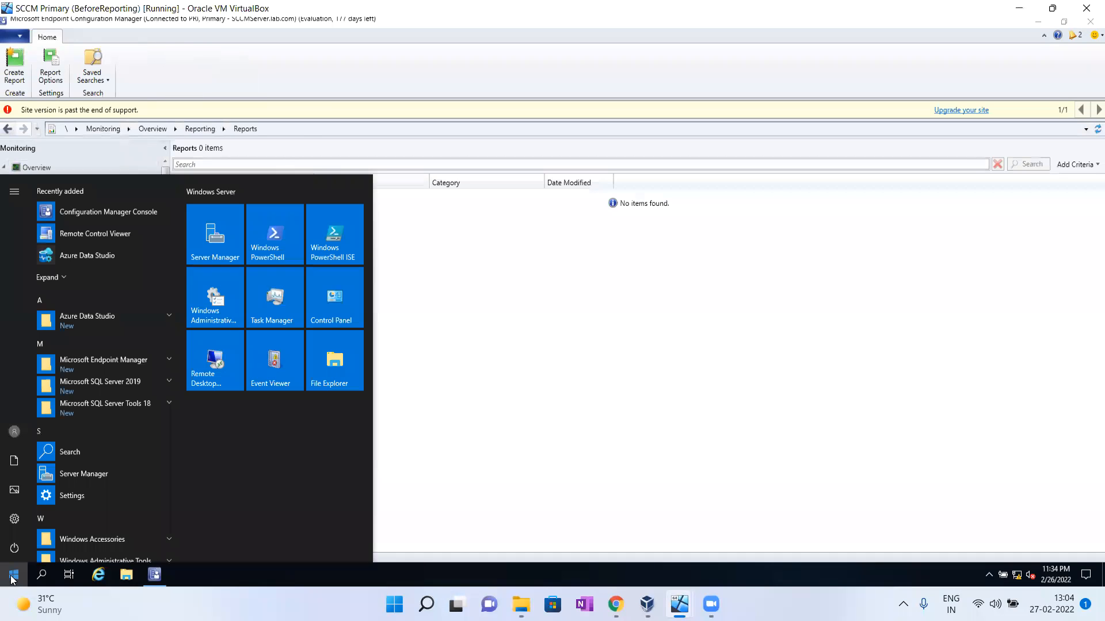
pyautogui.click(126, 388)
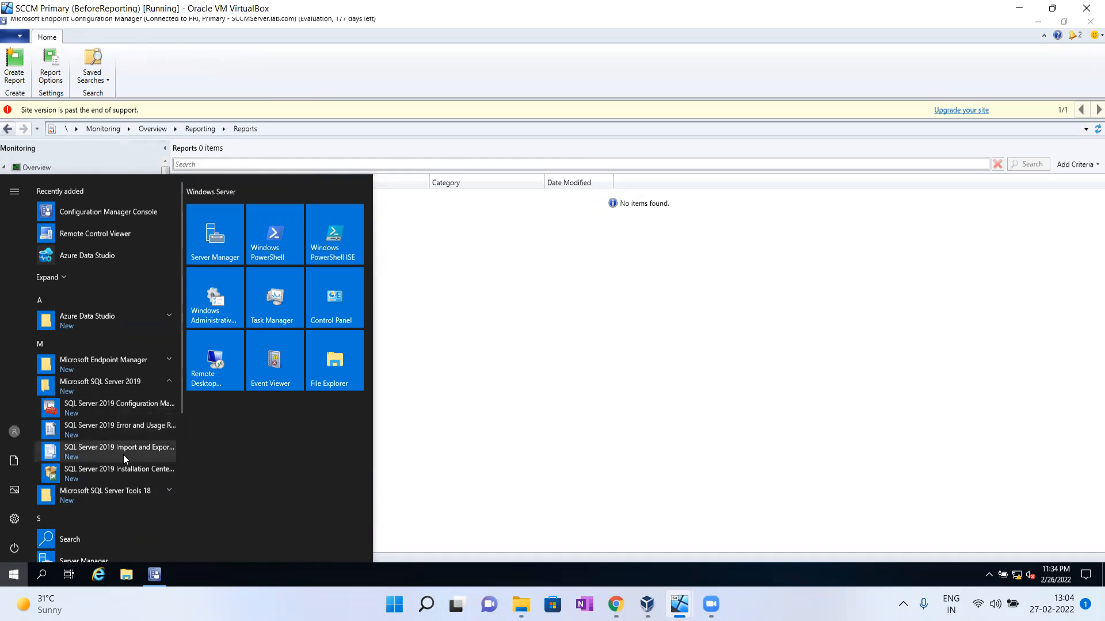
pyautogui.scroll(-2, 123, 454)
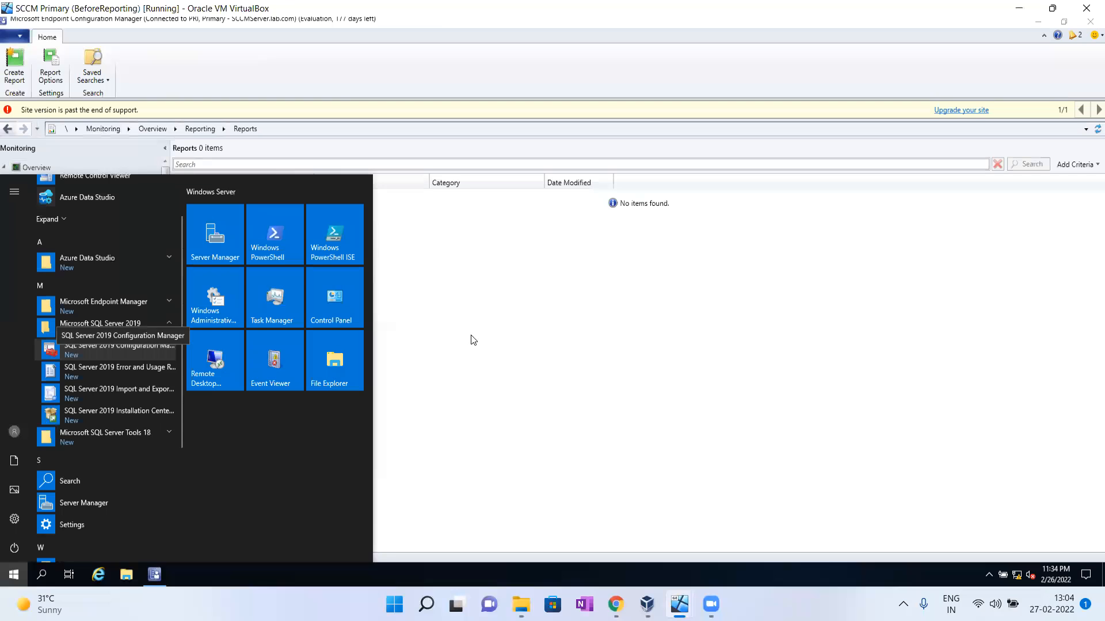
pyautogui.click(614, 312)
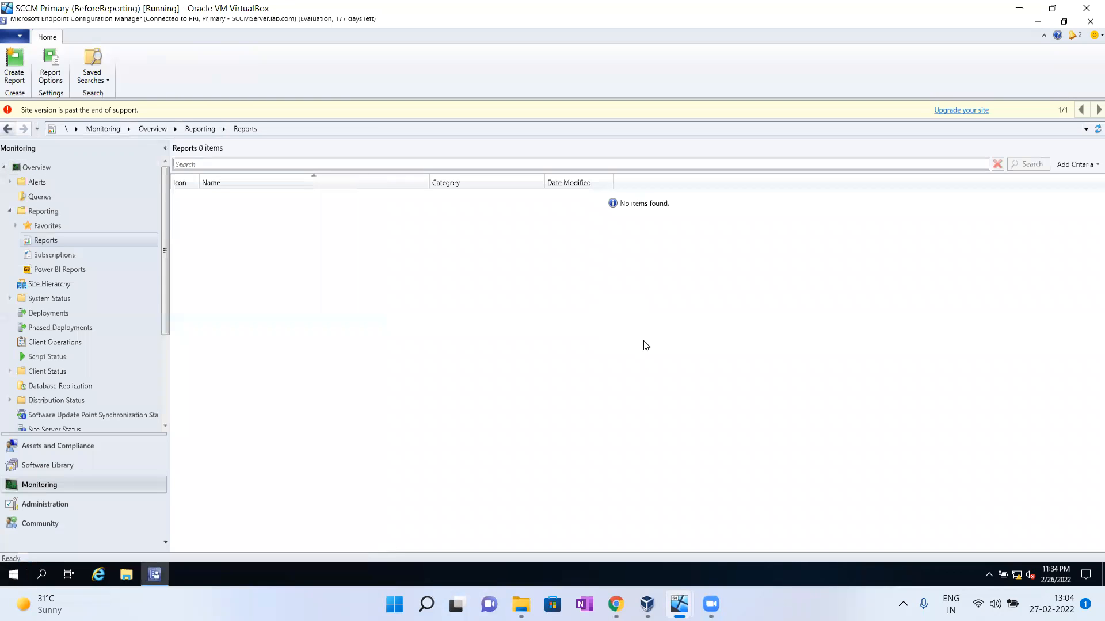
# - Switch to Chrome to view the SQL Server 2019 Reporting Services download page, and check the installer's folder in File Explorer
pyautogui.click(616, 604)
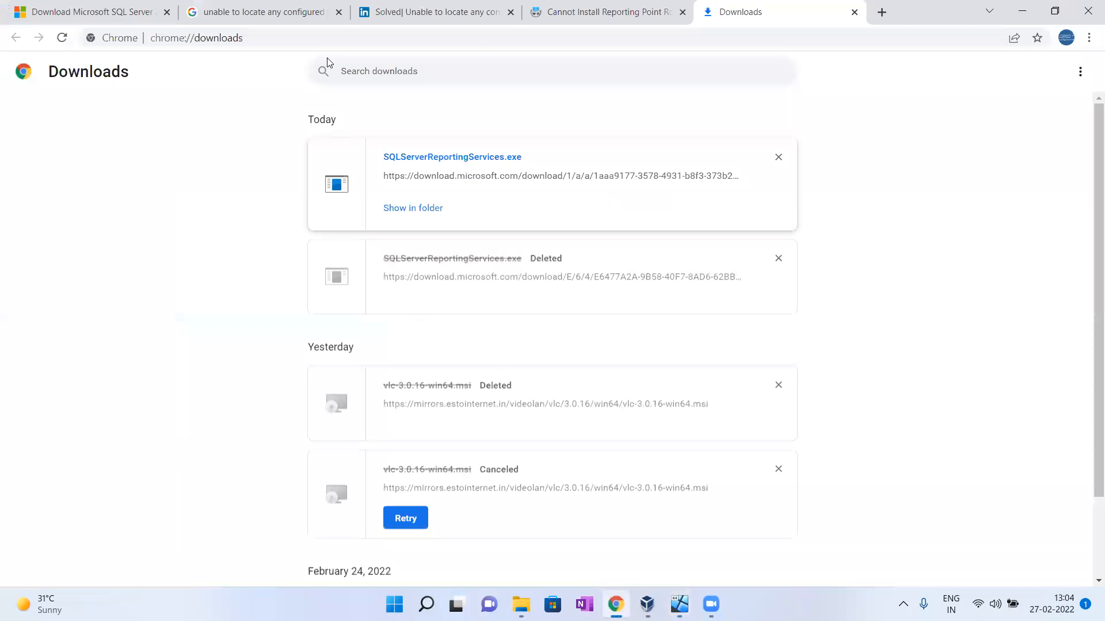
pyautogui.click(109, 23)
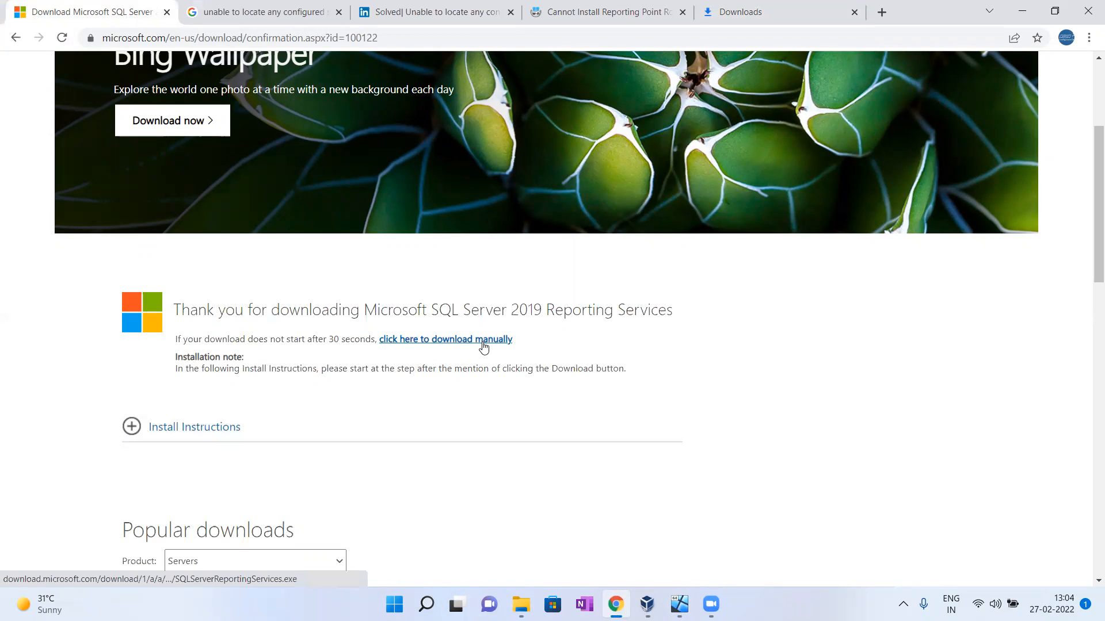
pyautogui.moveTo(521, 604)
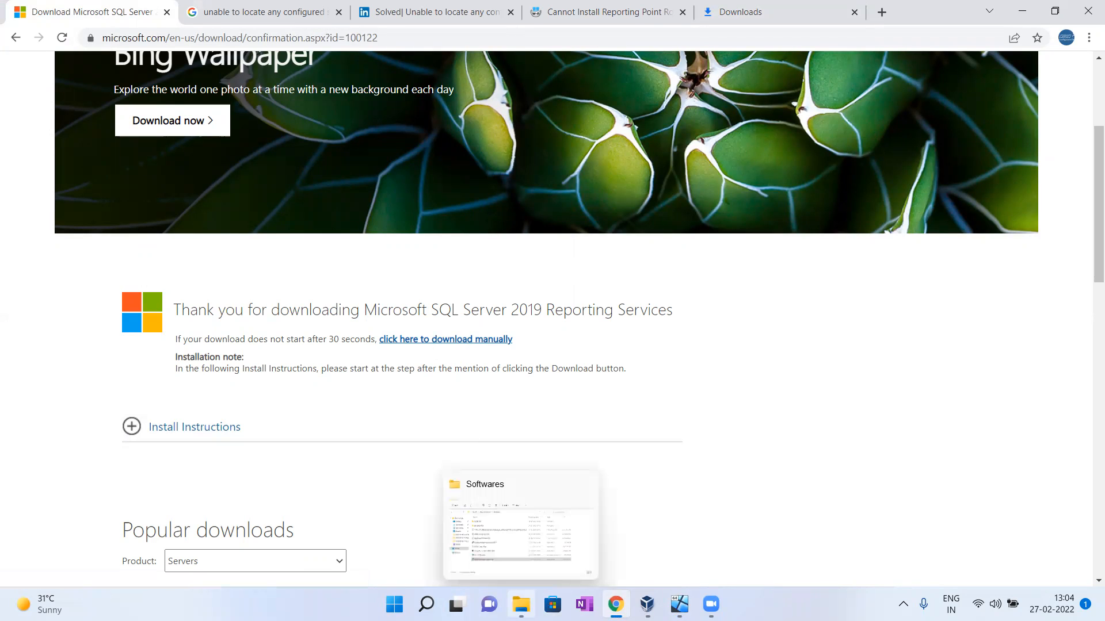
pyautogui.click(505, 572)
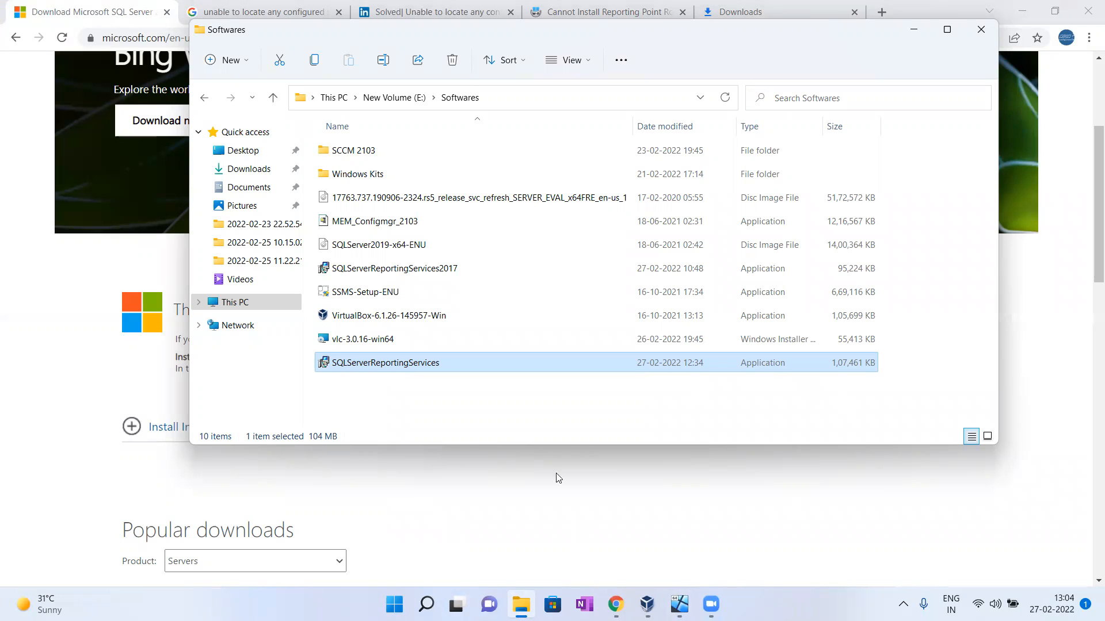
pyautogui.click(536, 102)
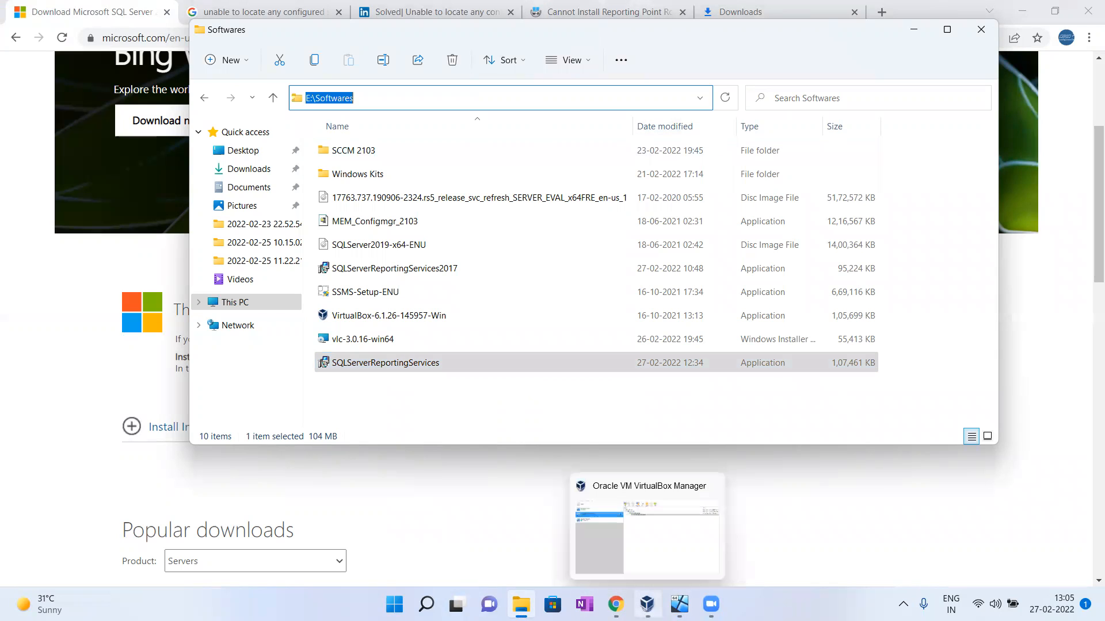
# - Return to the SCCM Primary virtual machine and copy SQLServerReportingServices.exe from the Softwares (Z:) share to the Desktop
pyautogui.moveTo(681, 600)
pyautogui.click(734, 543)
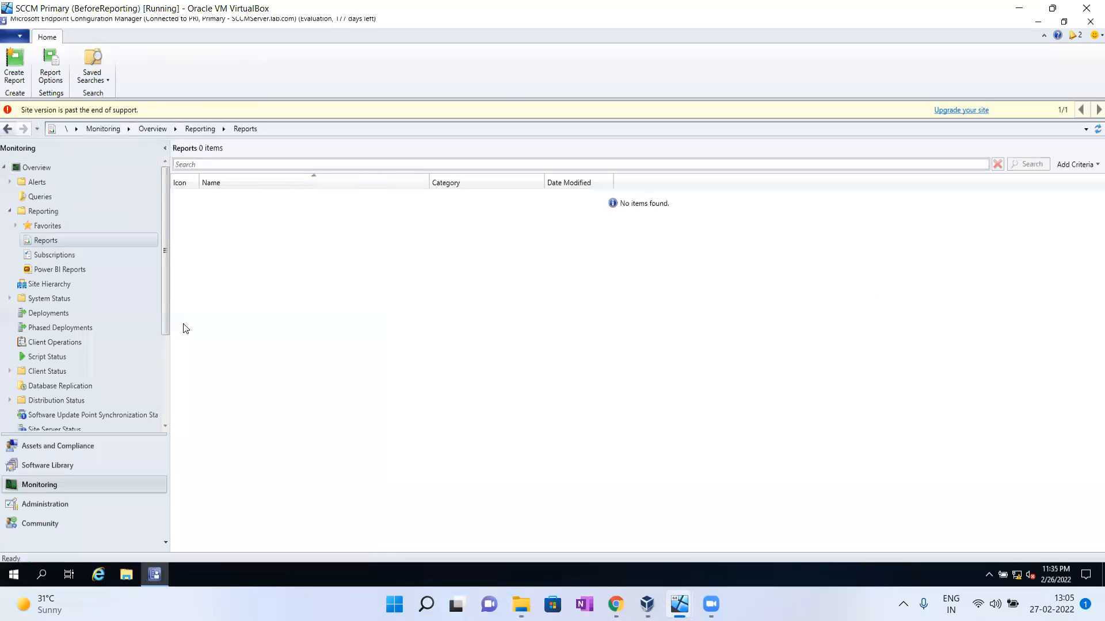
pyautogui.click(127, 573)
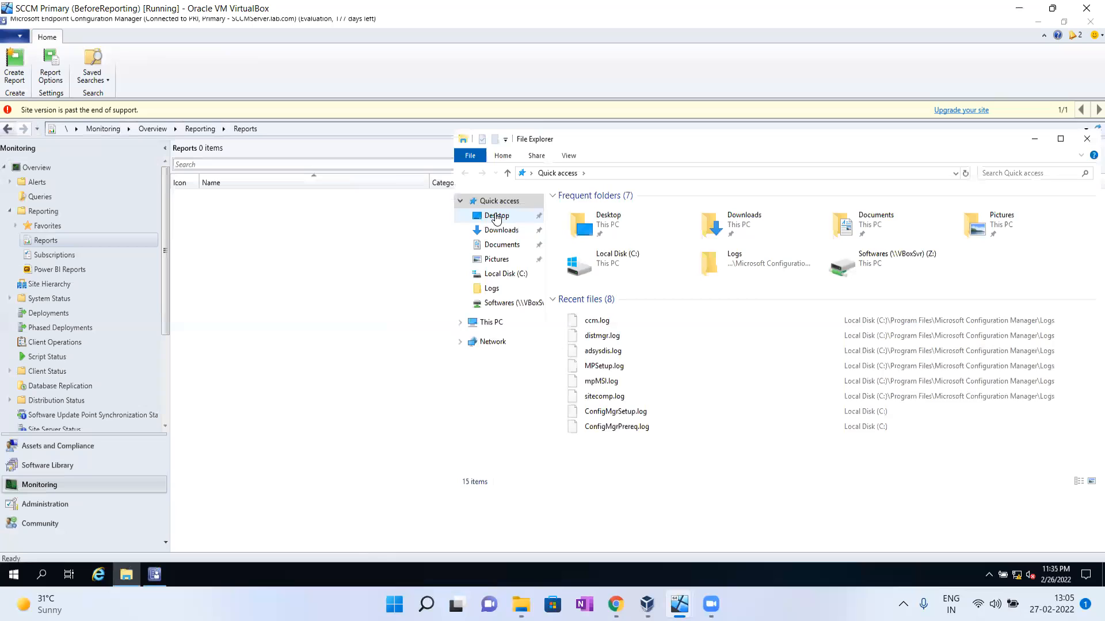
pyautogui.click(495, 216)
pyautogui.click(520, 304)
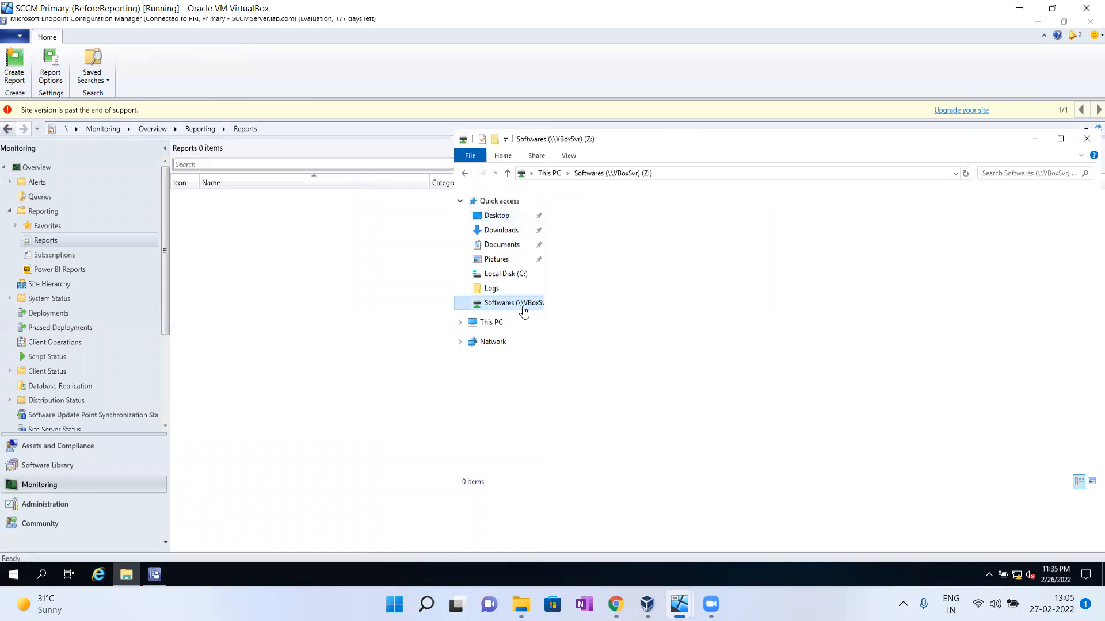
pyautogui.click(607, 275)
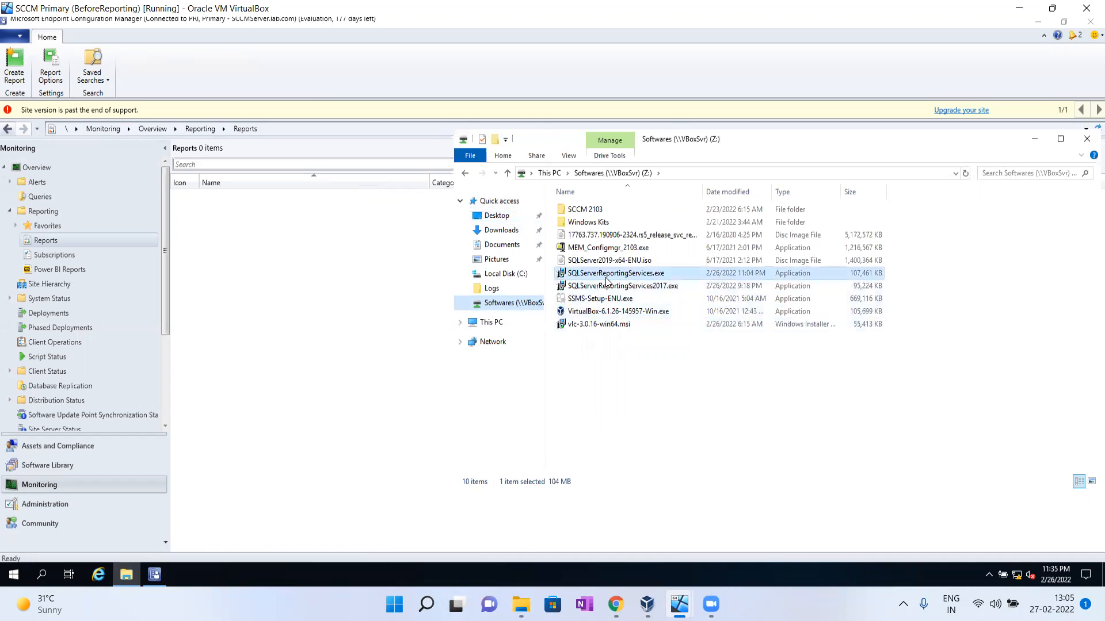
pyautogui.rightClick(606, 277)
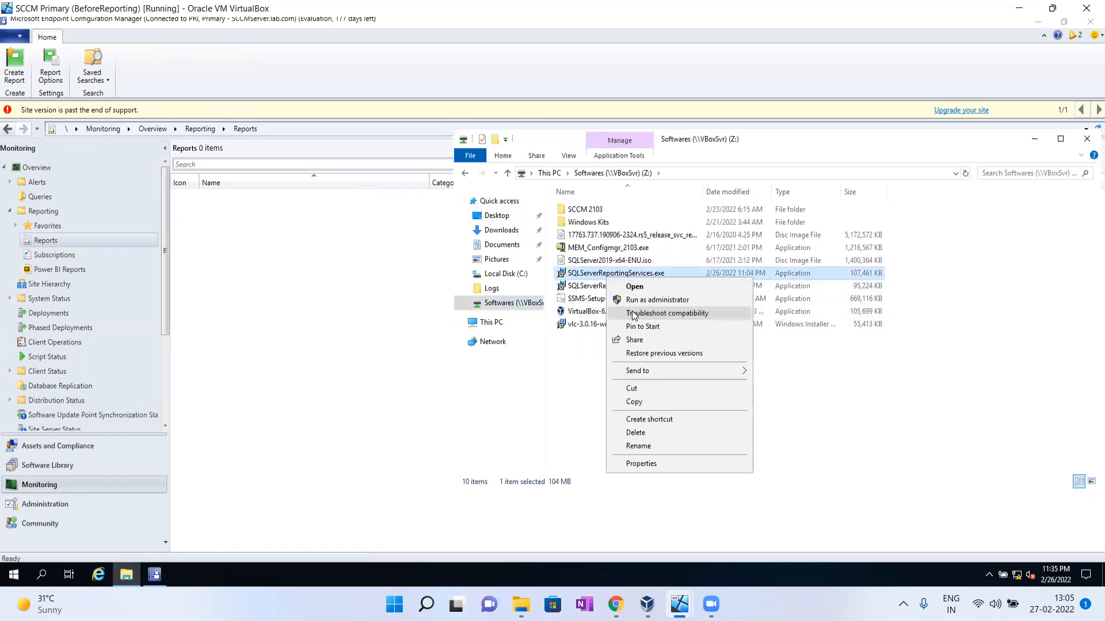
pyautogui.click(633, 402)
pyautogui.click(496, 215)
pyautogui.rightClick(596, 265)
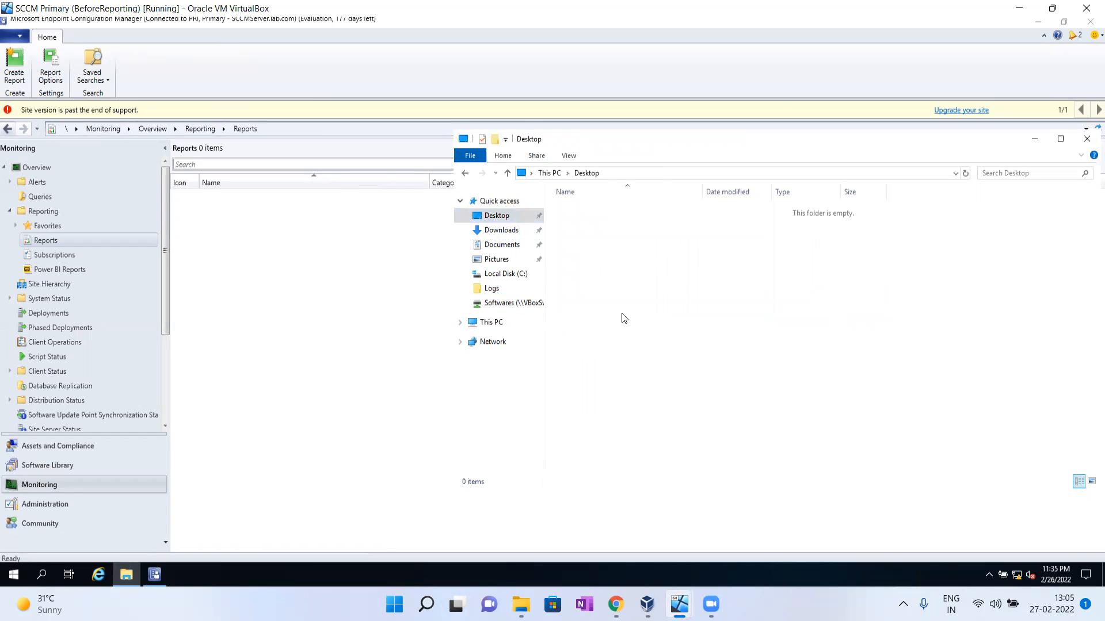
pyautogui.click(623, 332)
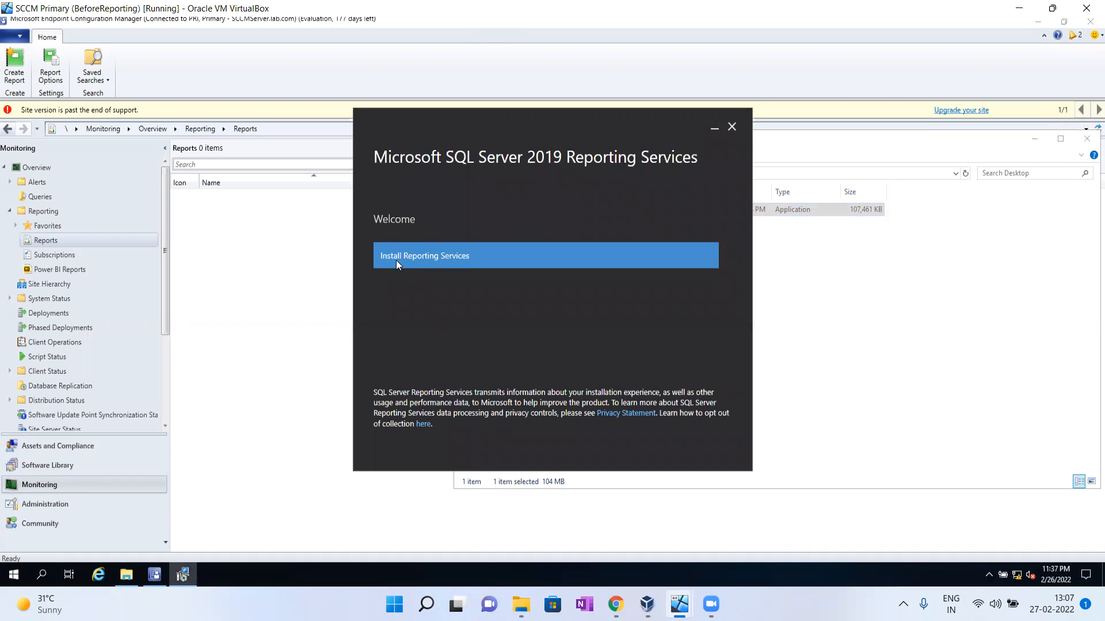
# - Install Reporting Services only as the Evaluation edition, accepting the license terms and keeping C:\Program Files\Microsoft SQL Server Reporting Services as the location
pyautogui.click(396, 260)
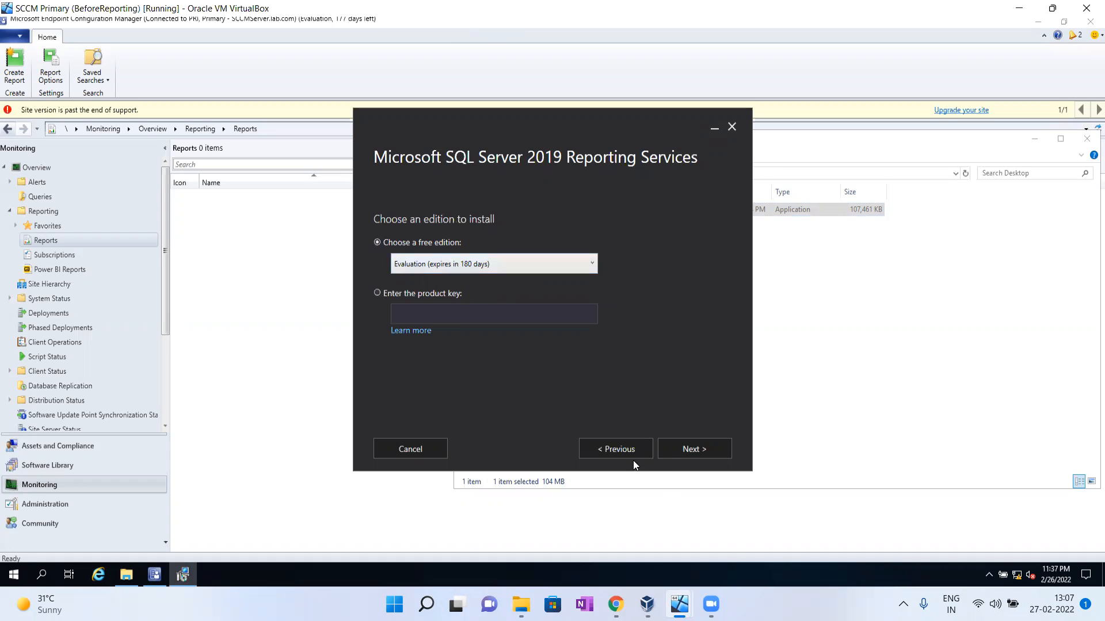
pyautogui.click(693, 452)
pyautogui.click(395, 404)
pyautogui.click(702, 450)
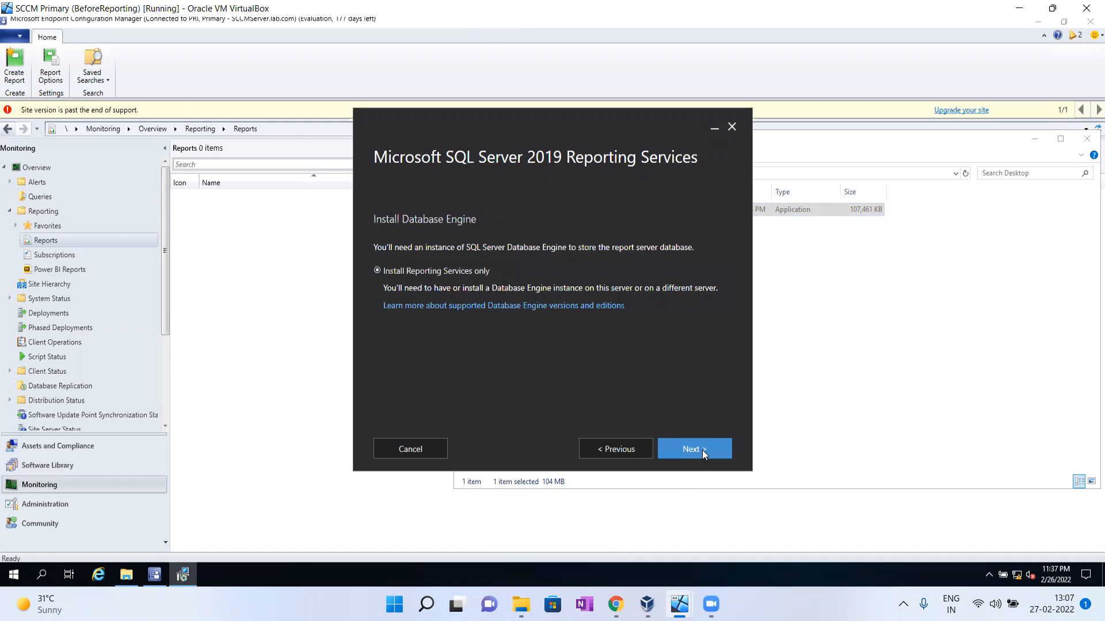
pyautogui.click(695, 450)
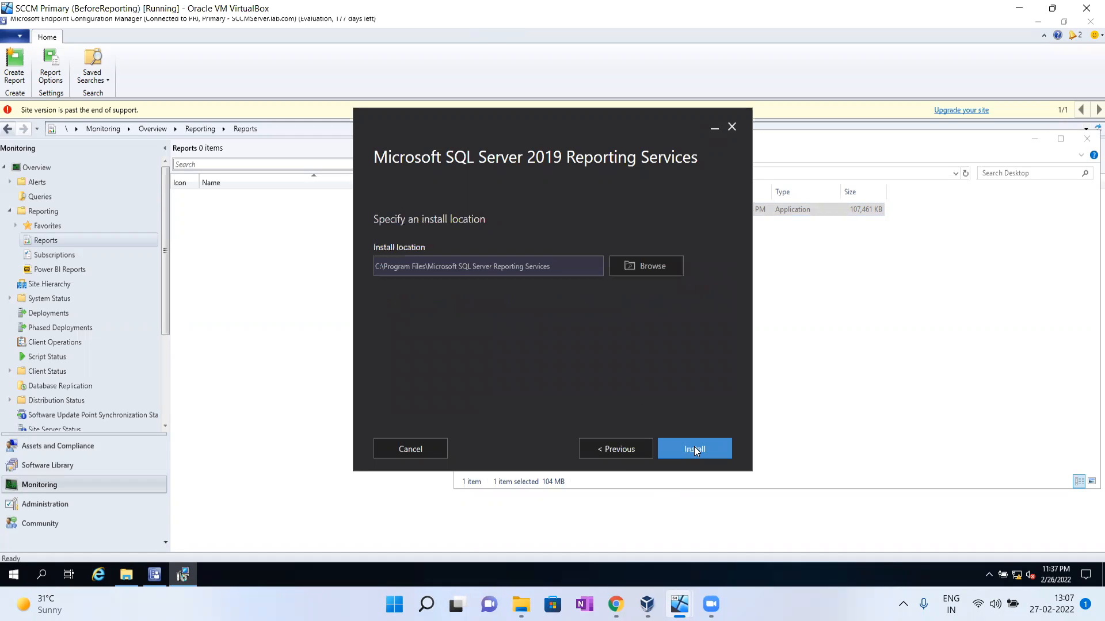
pyautogui.moveTo(545, 272); pyautogui.dragTo(321, 238)
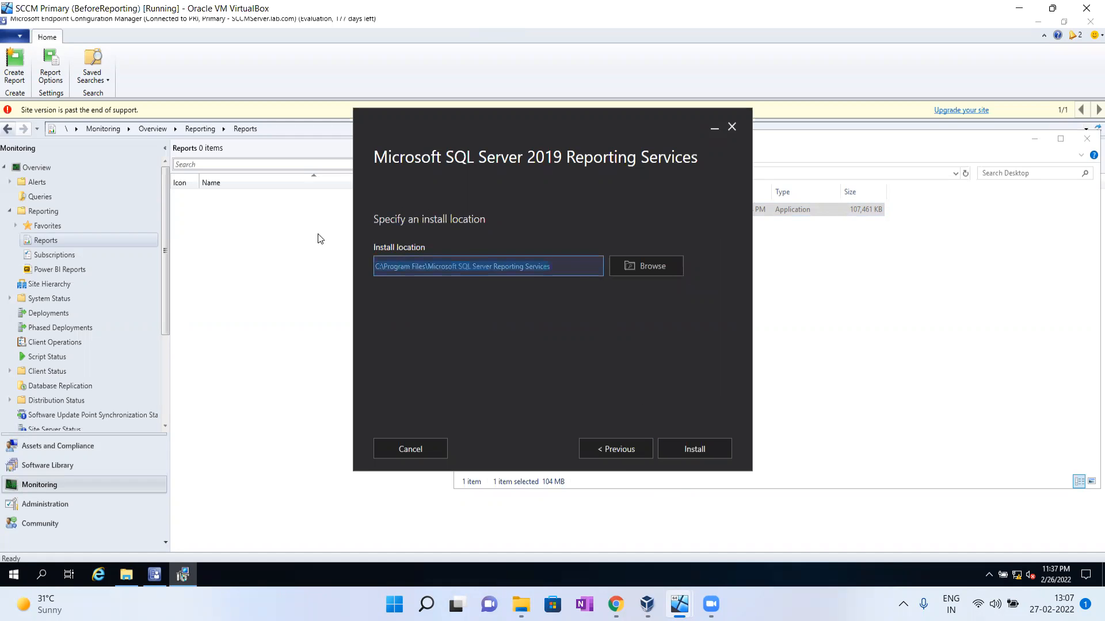
pyautogui.click(695, 449)
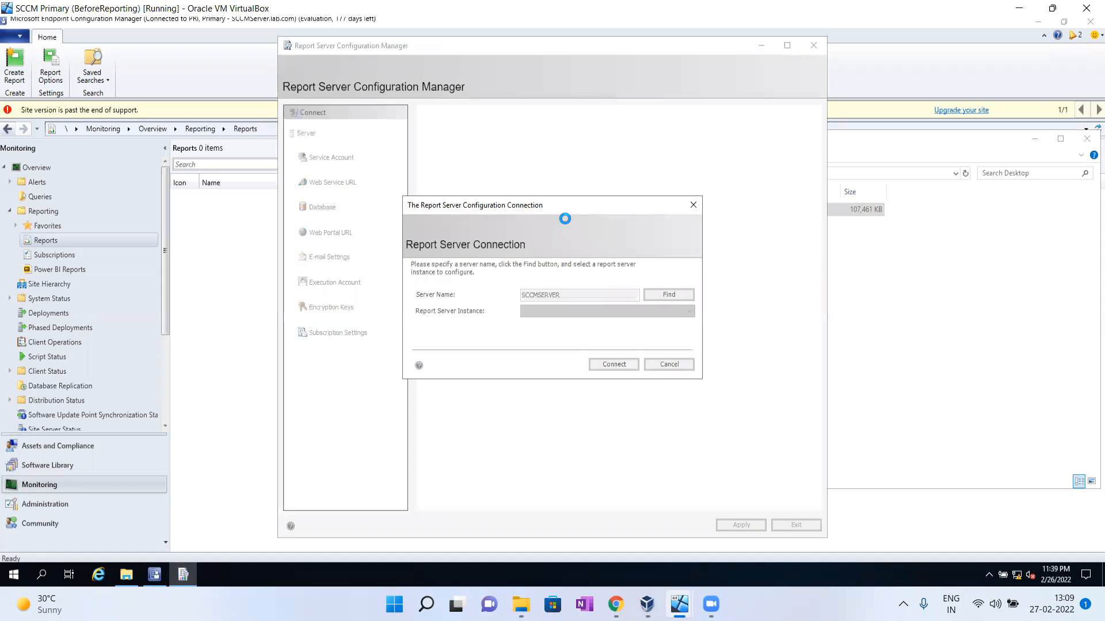
# - Connect to the SSRS instance on SCCMSERVER and try to apply labAdministrator with the account password as the report server service account
pyautogui.click(620, 370)
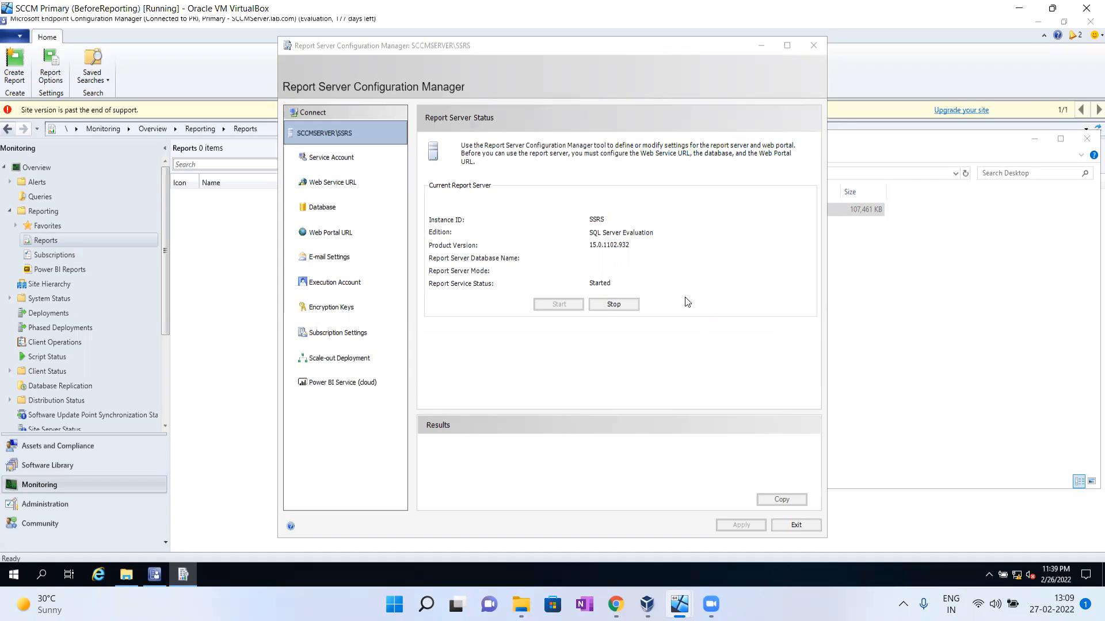
pyautogui.click(332, 159)
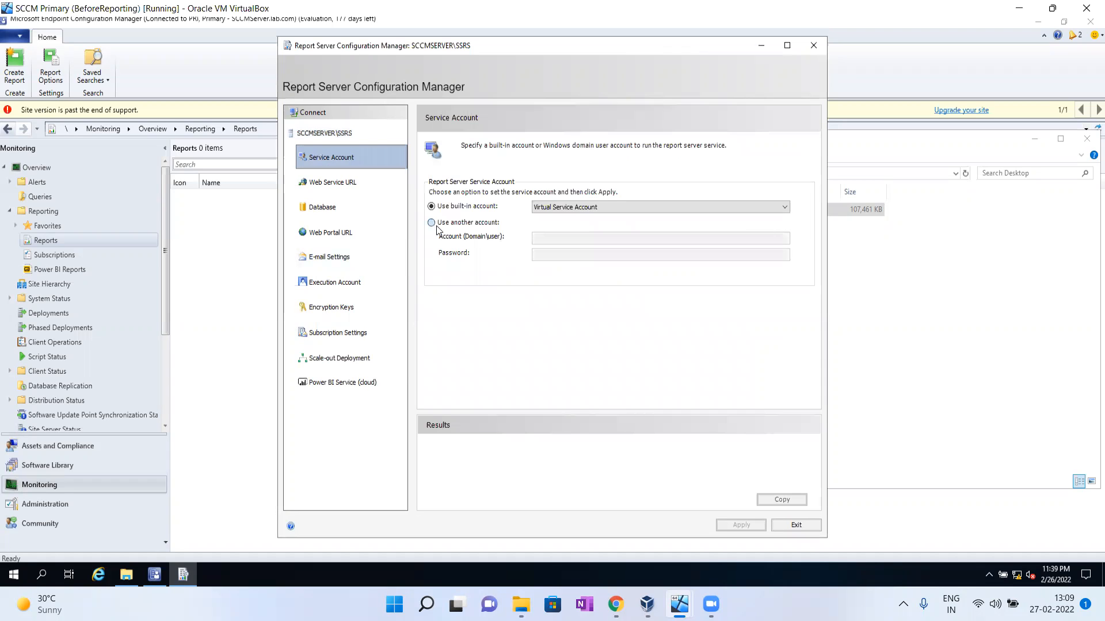
pyautogui.click(437, 224)
pyautogui.click(554, 237)
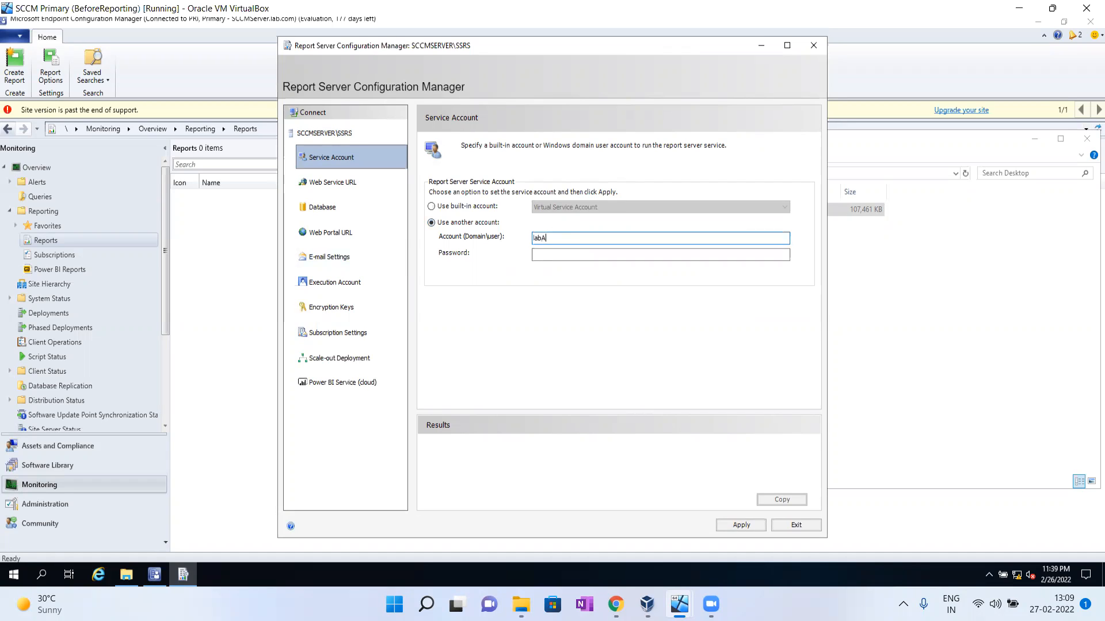
pyautogui.write('labAdministrator')
pyautogui.click(575, 254)
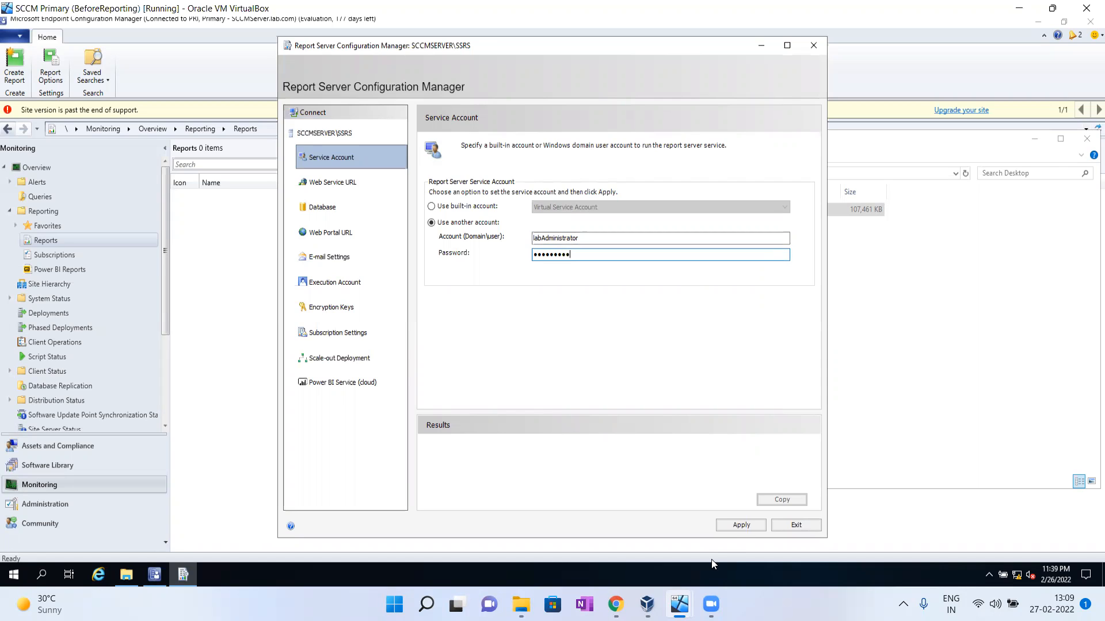
pyautogui.click(740, 525)
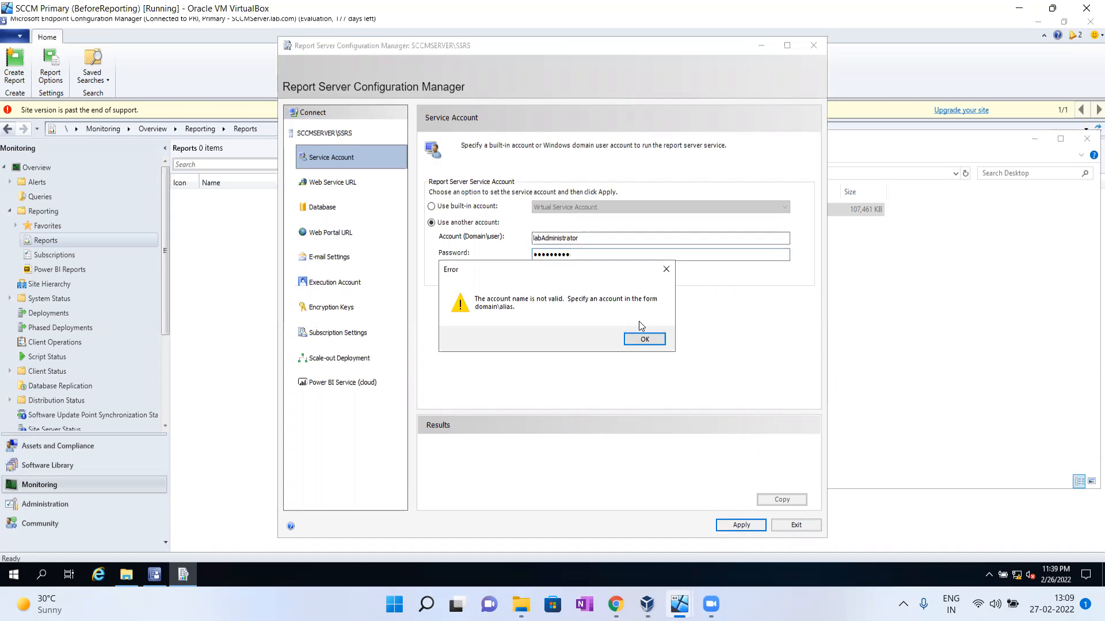
pyautogui.click(644, 341)
# - Correct the service account name to lab\Administrator and apply it
pyautogui.click(540, 238)
pyautogui.write('\\')
pyautogui.click(742, 524)
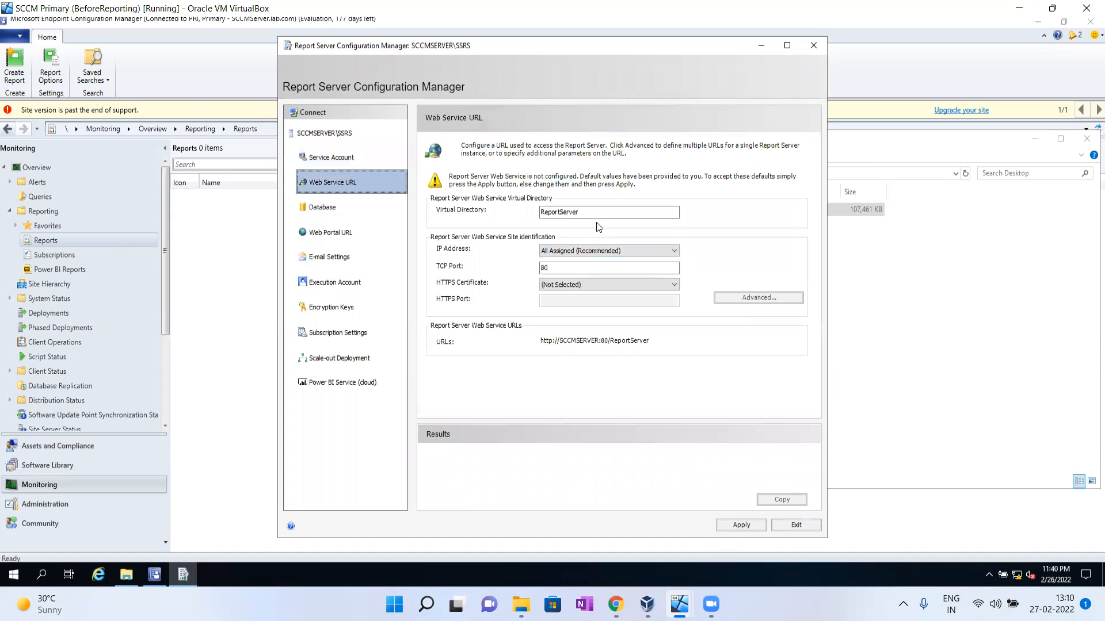
# - Apply the default Web Service URL settings with virtual directory ReportServer, all assigned IP addresses and TCP port 80
pyautogui.click(594, 210)
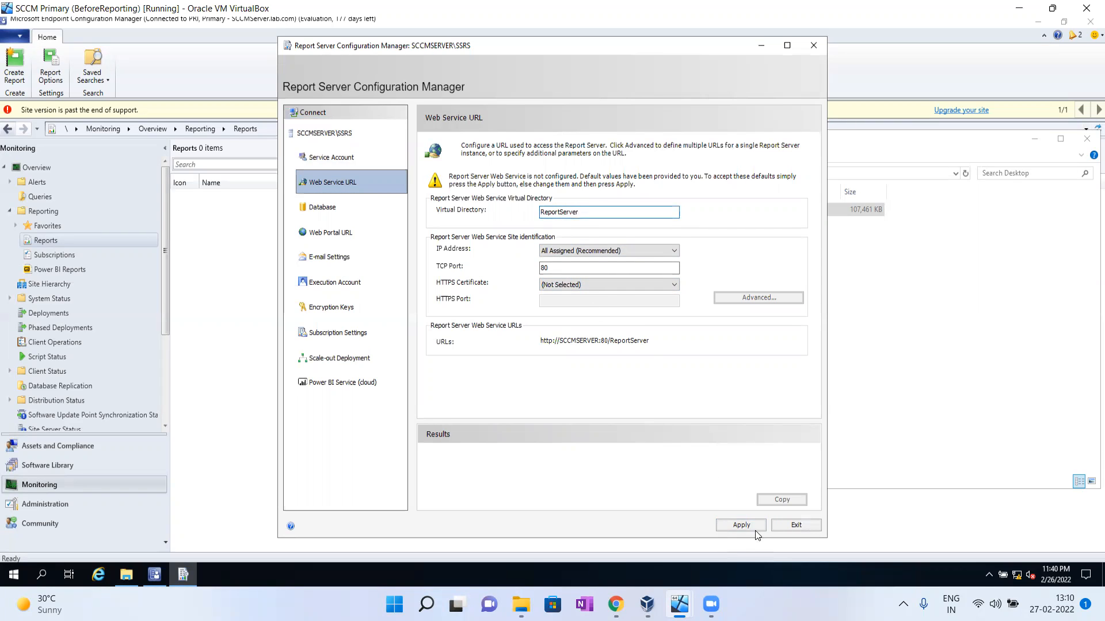
pyautogui.click(740, 525)
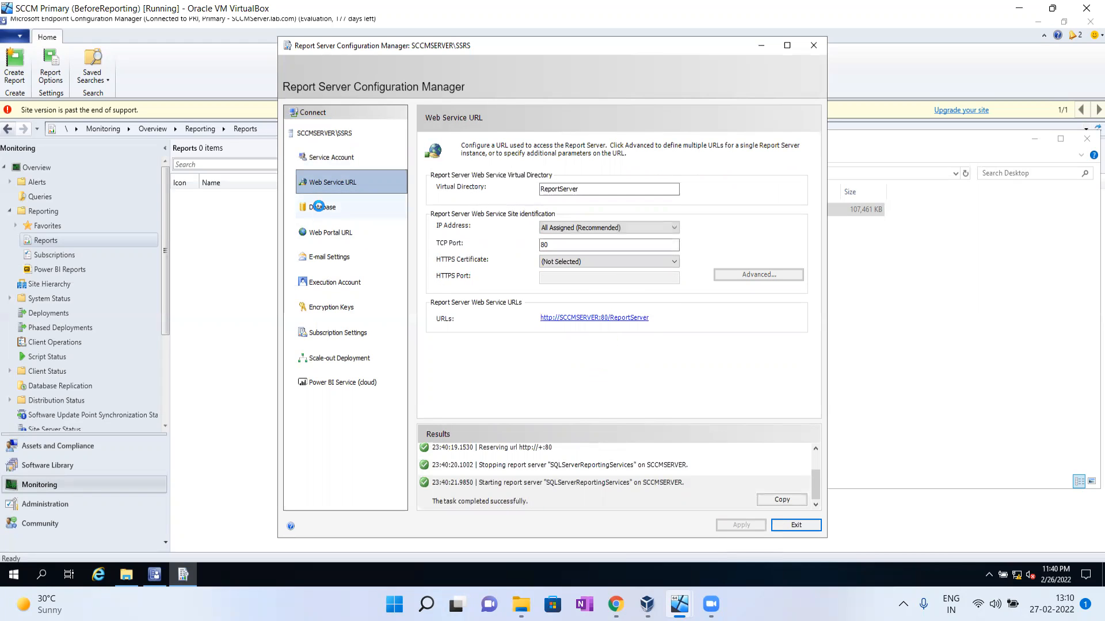
# - Create a new report server database named ReportServer on SCCMSERVER, using integrated security, English (United States) and service credentials
pyautogui.click(382, 232)
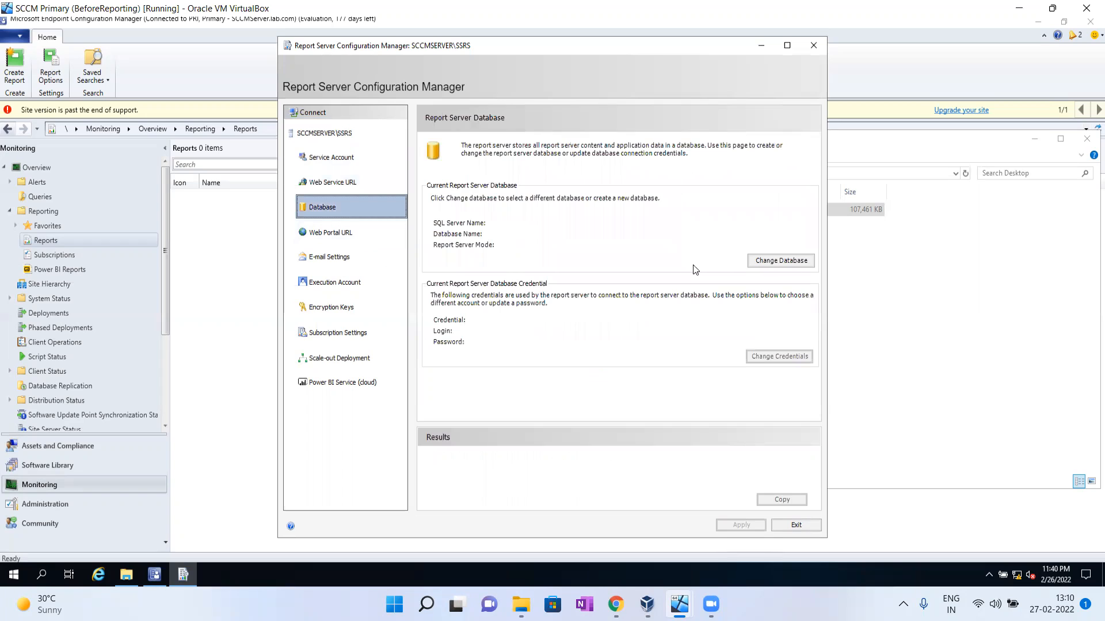
pyautogui.click(792, 264)
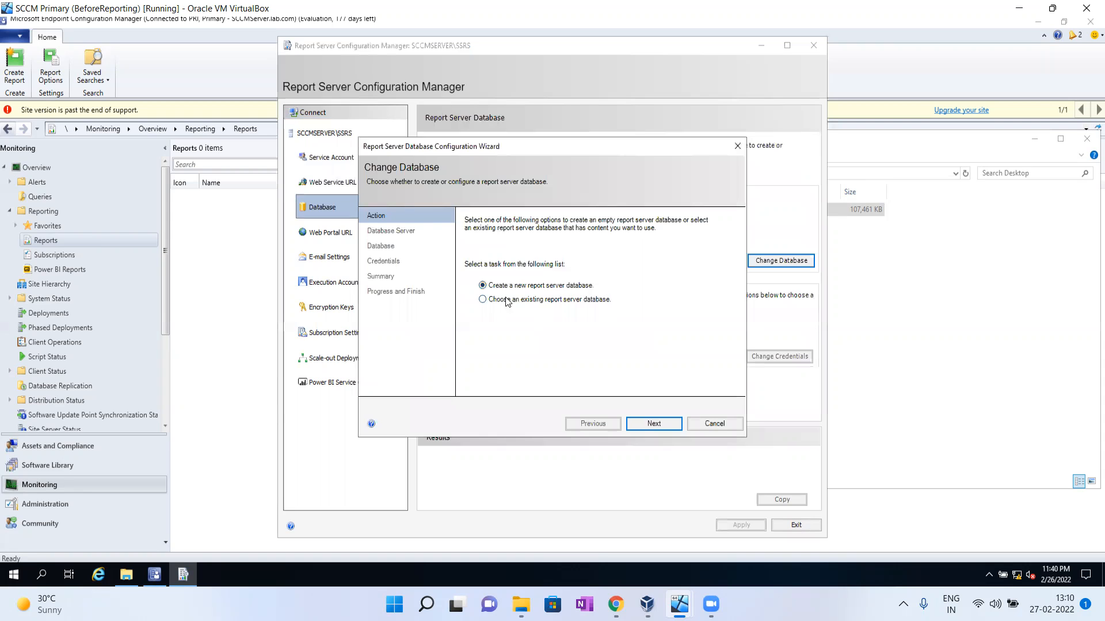
pyautogui.click(654, 424)
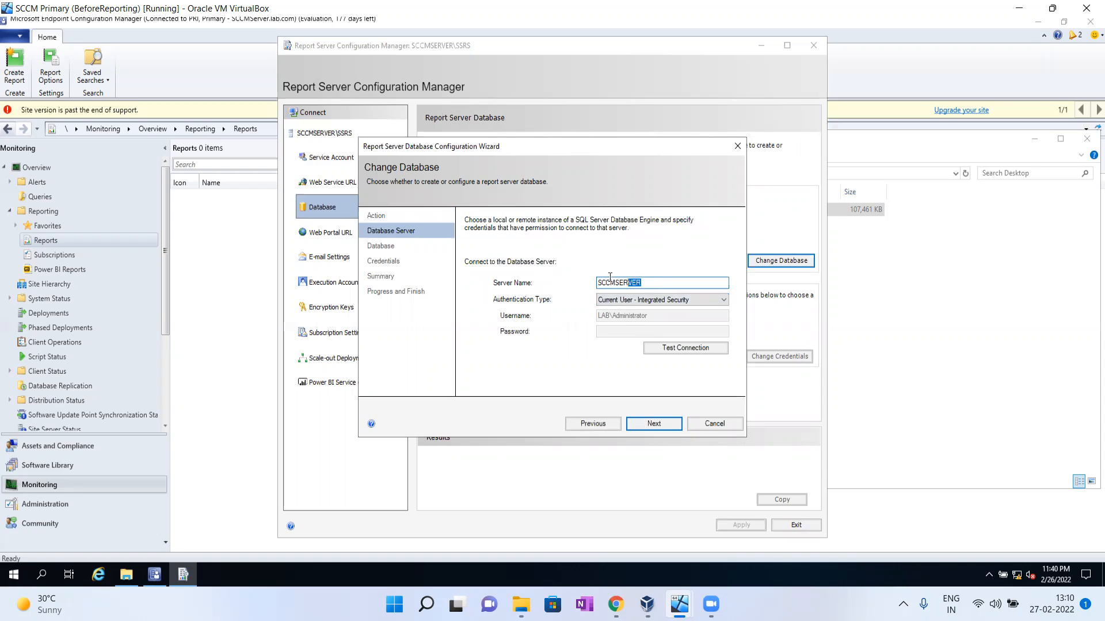
pyautogui.click(651, 426)
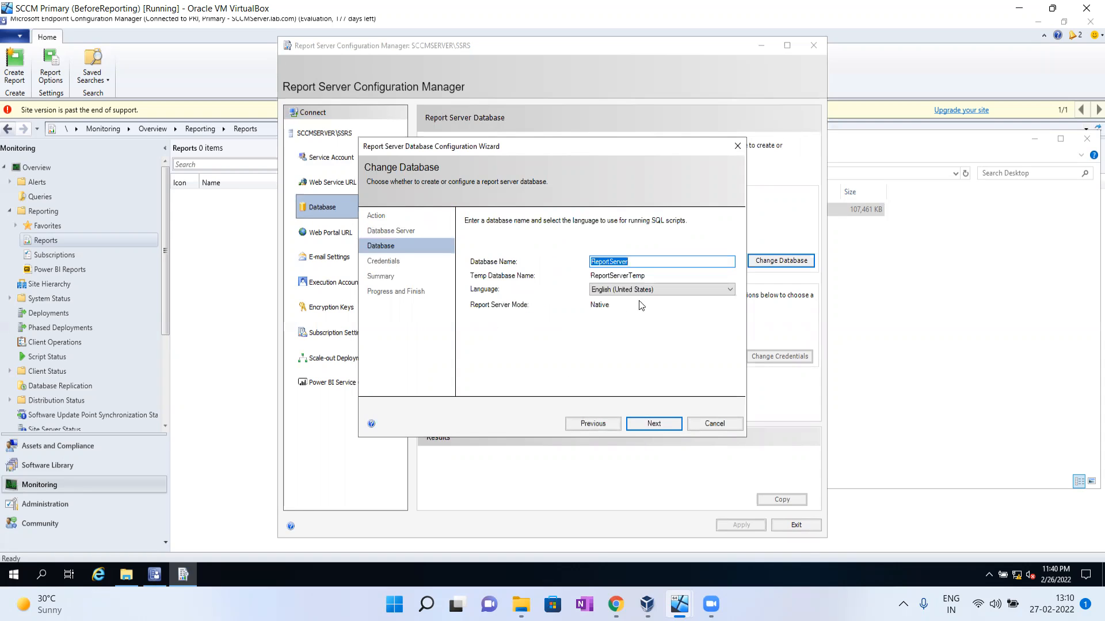
pyautogui.click(649, 261)
pyautogui.moveTo(649, 261); pyautogui.dragTo(585, 259)
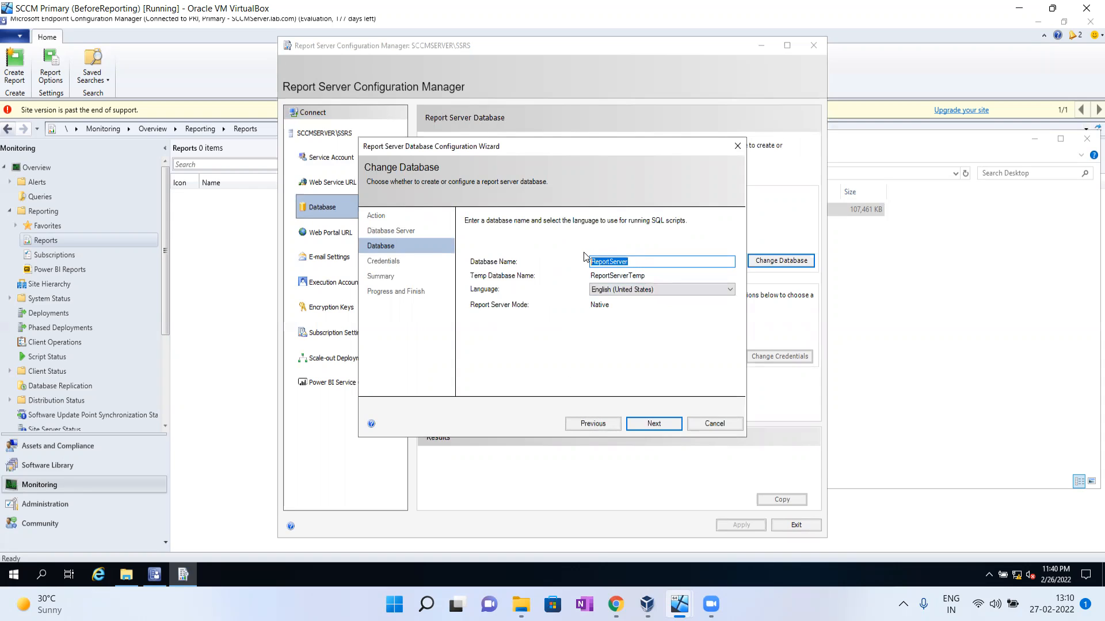
pyautogui.click(656, 425)
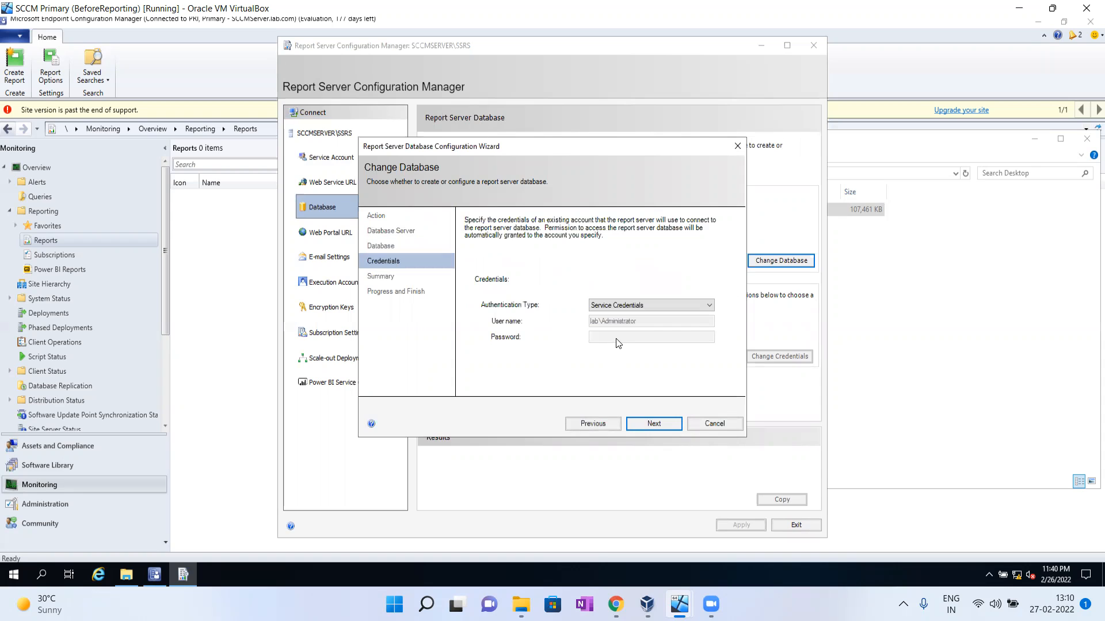
pyautogui.click(659, 426)
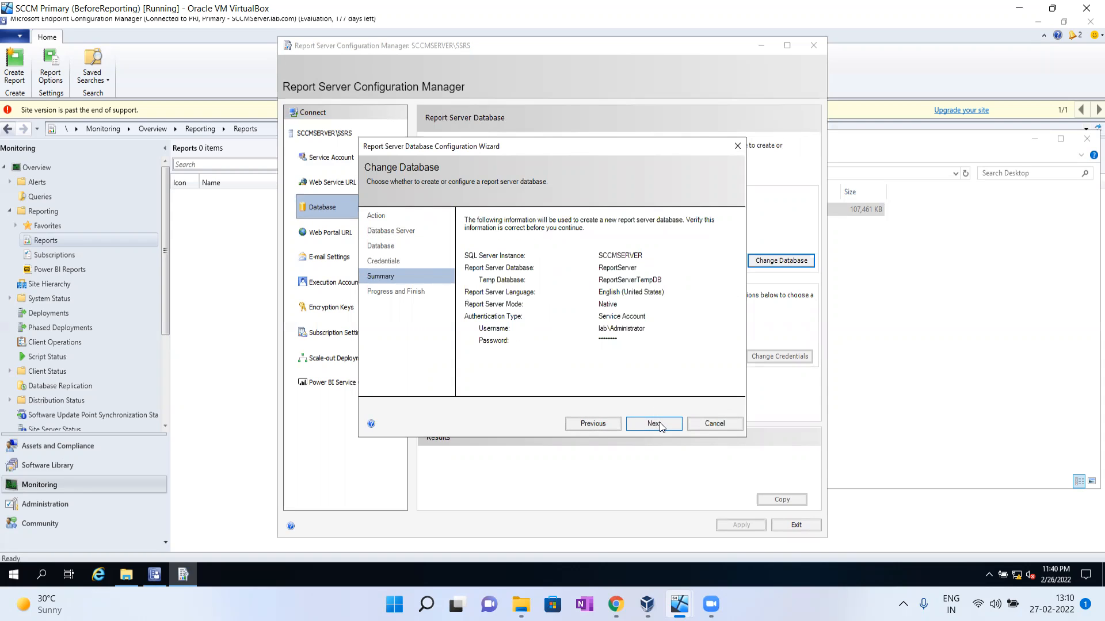
pyautogui.click(656, 425)
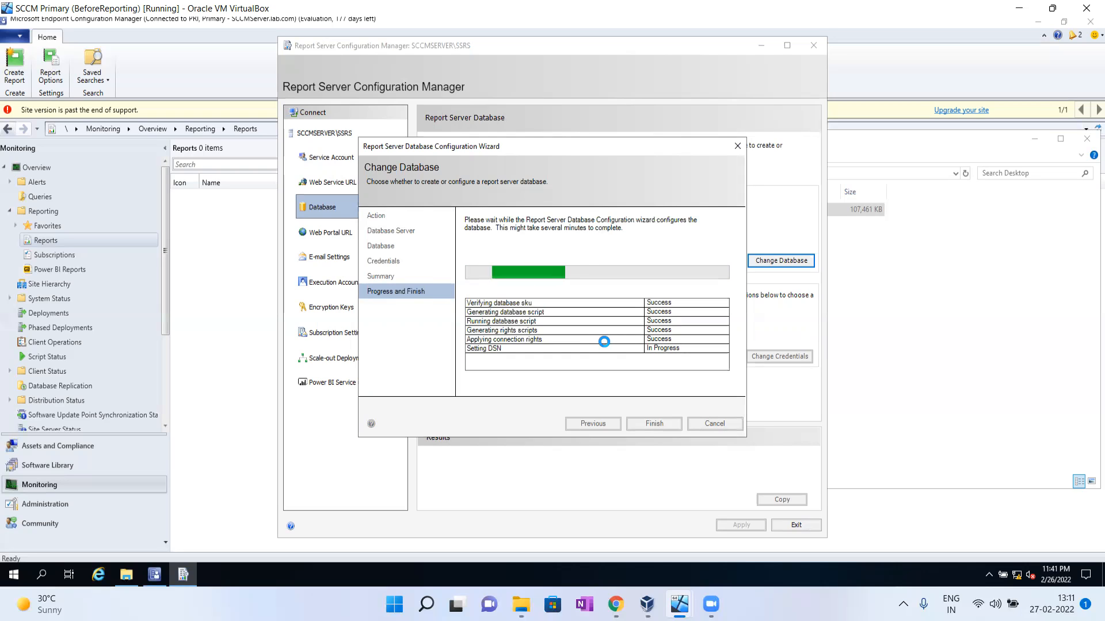
pyautogui.click(655, 425)
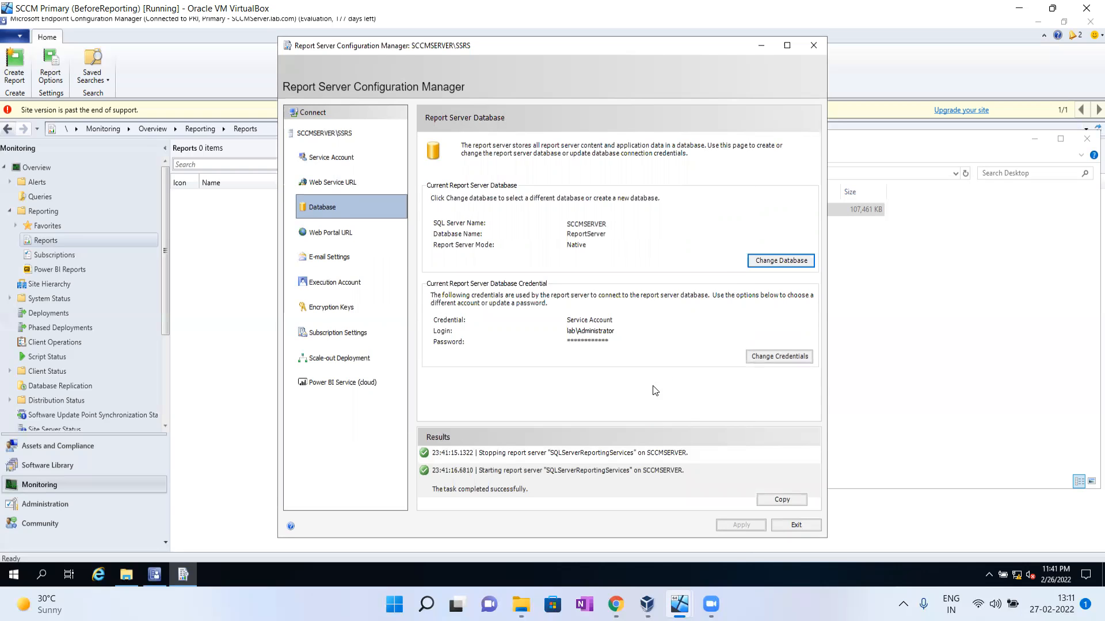
# - Apply the Web Portal URL with the virtual directory Reports and close Report Server Configuration Manager
pyautogui.click(337, 233)
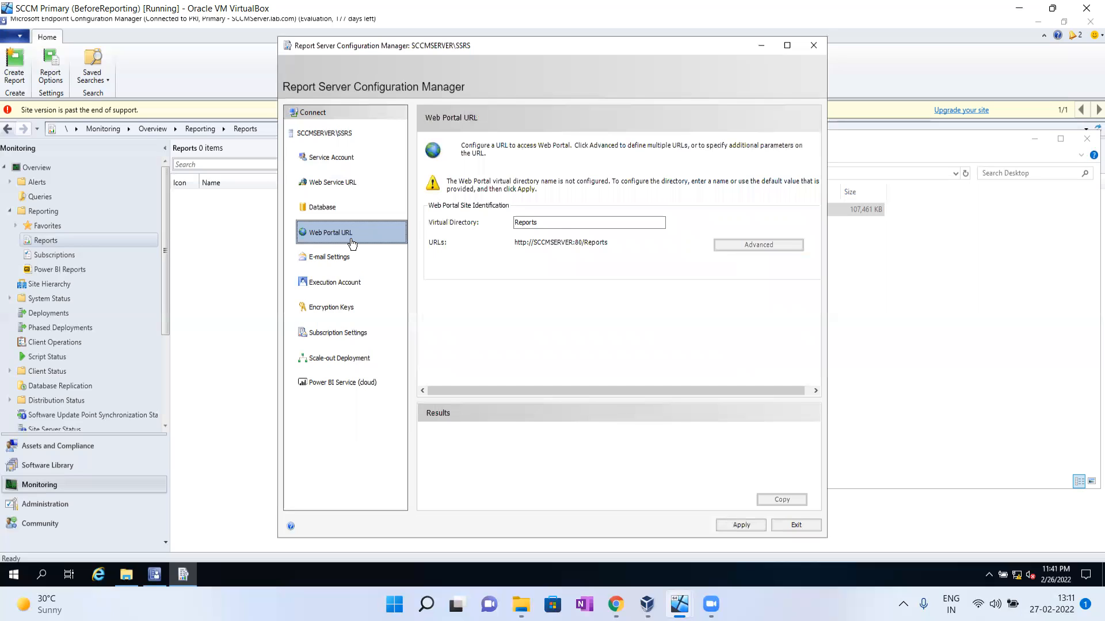
pyautogui.click(562, 217)
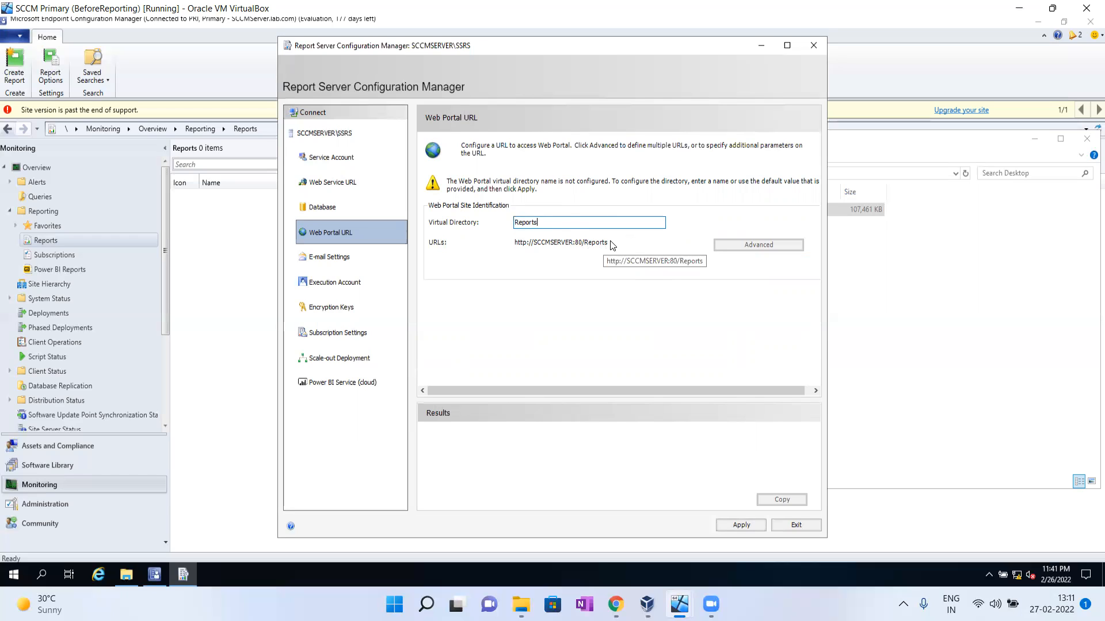
pyautogui.click(742, 525)
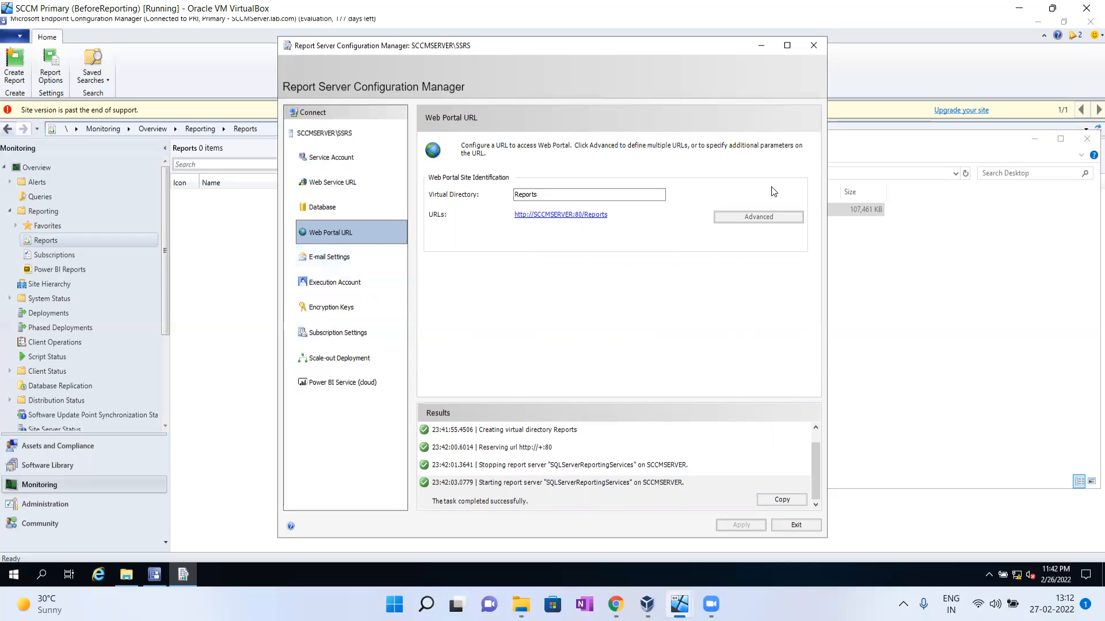
pyautogui.click(813, 49)
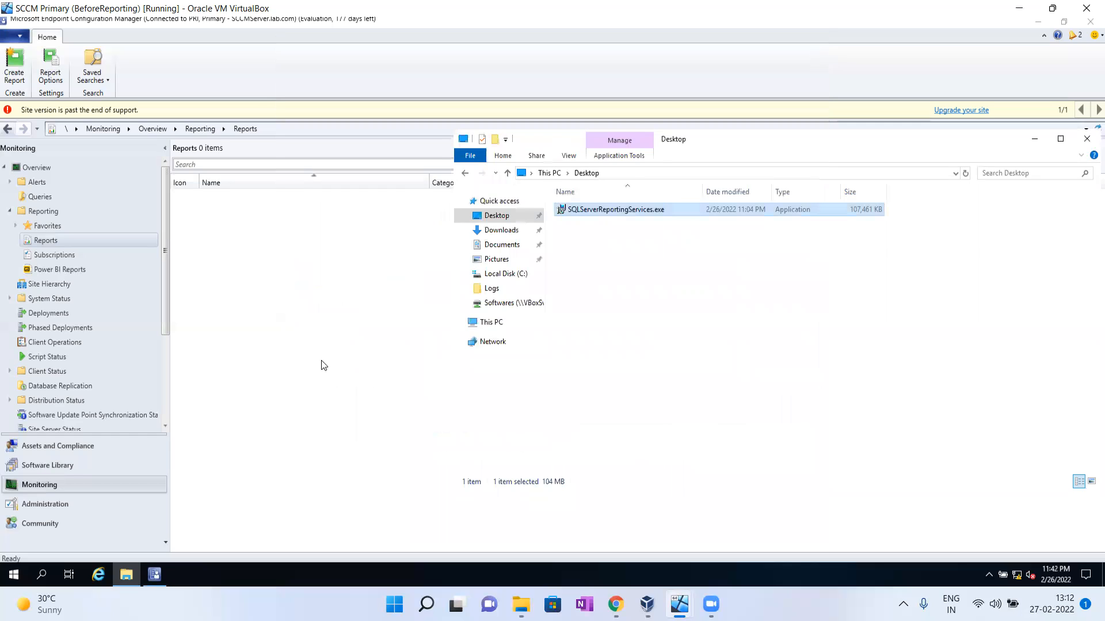
# - In the Configuration Manager console, start adding site system roles to the PRI - Primary site
pyautogui.click(323, 331)
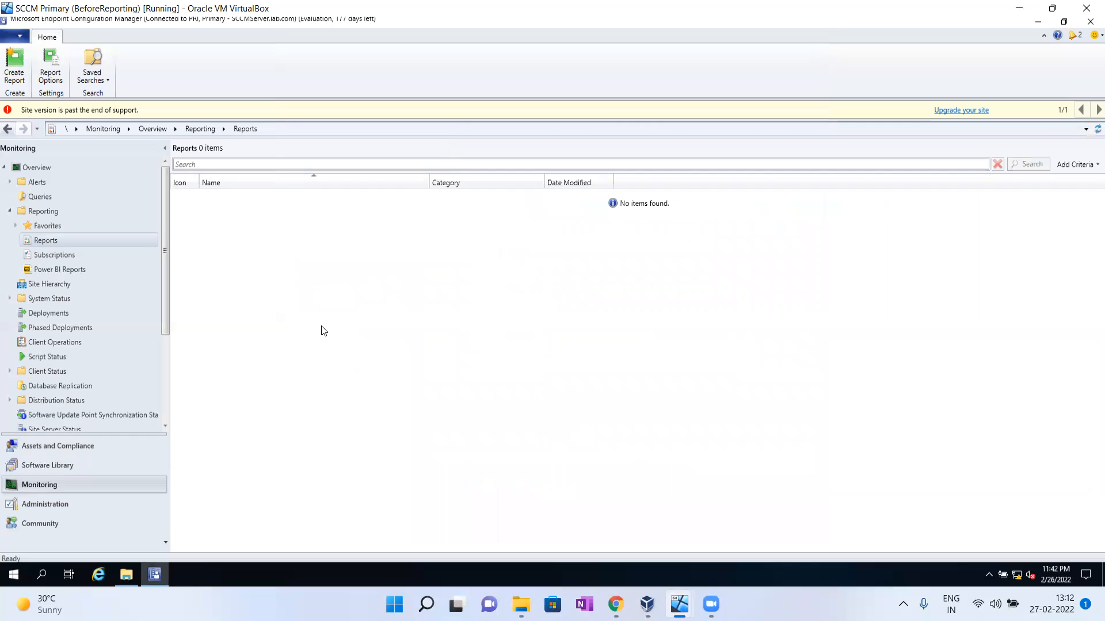
pyautogui.click(42, 505)
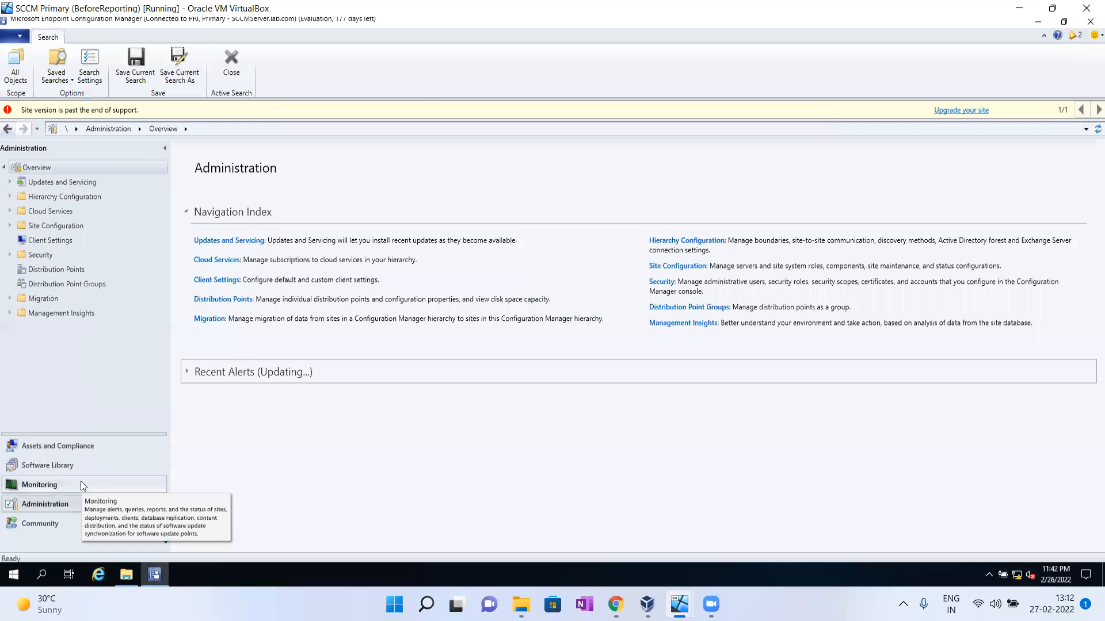
pyautogui.click(10, 226)
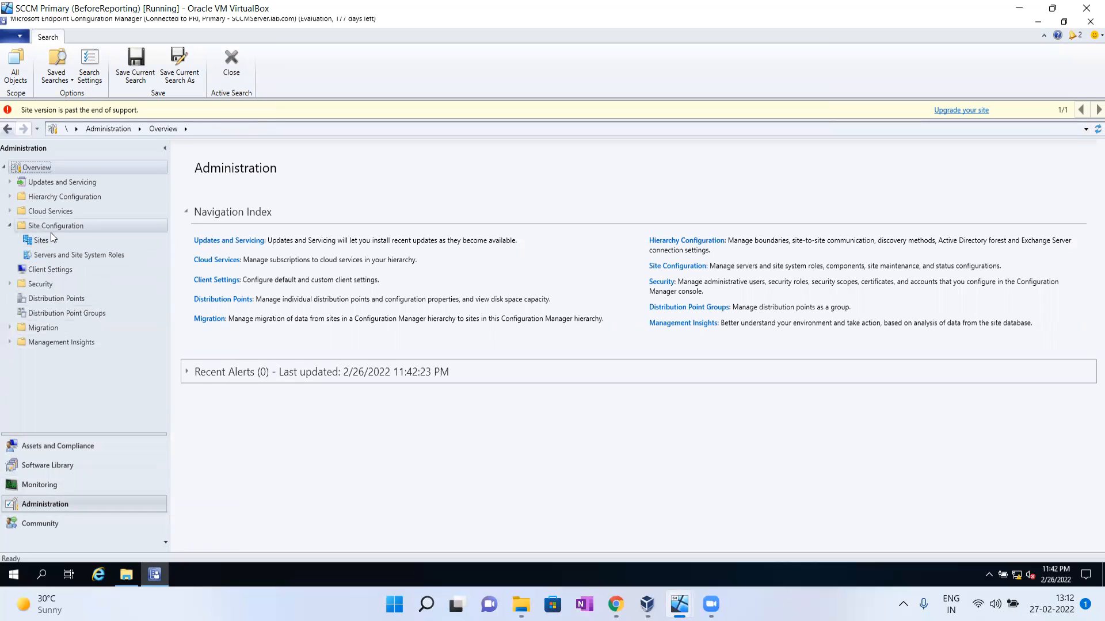
pyautogui.click(37, 241)
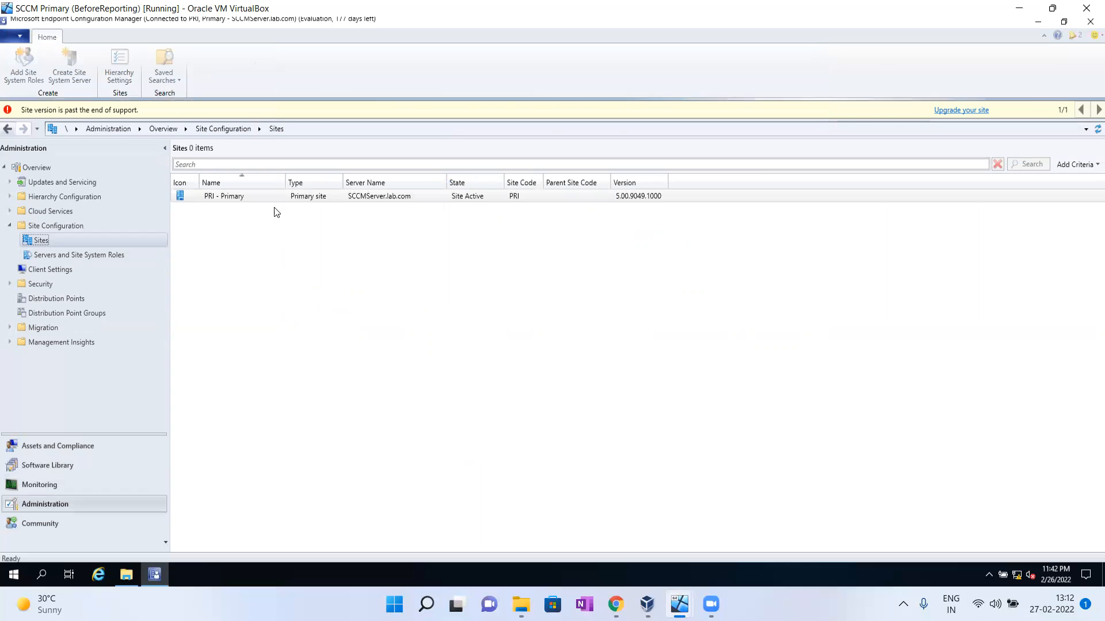
pyautogui.click(264, 199)
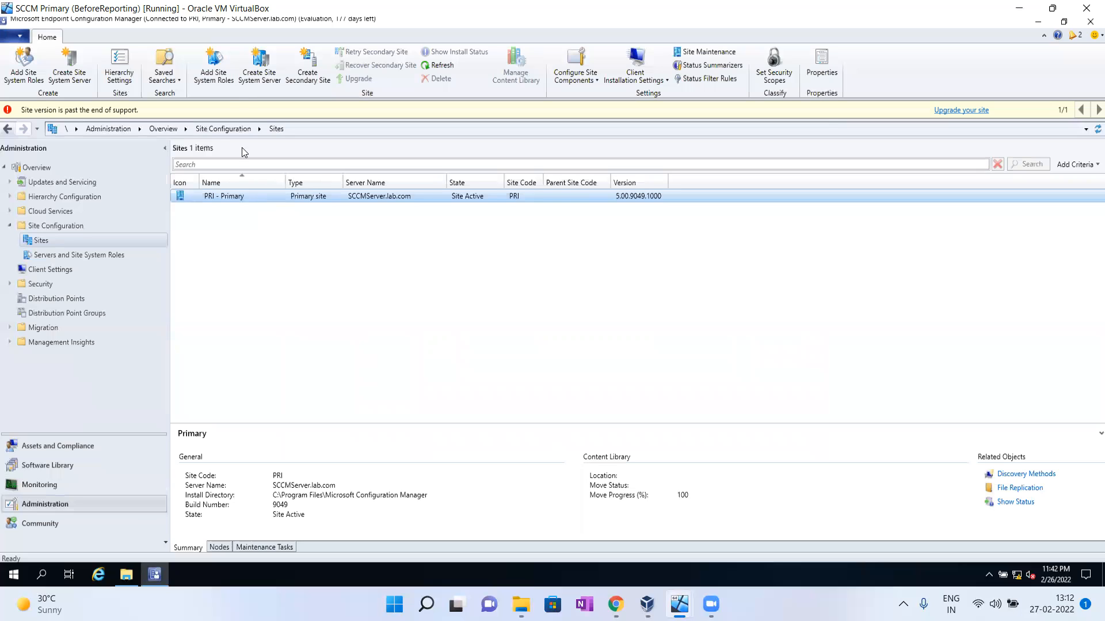
pyautogui.click(219, 68)
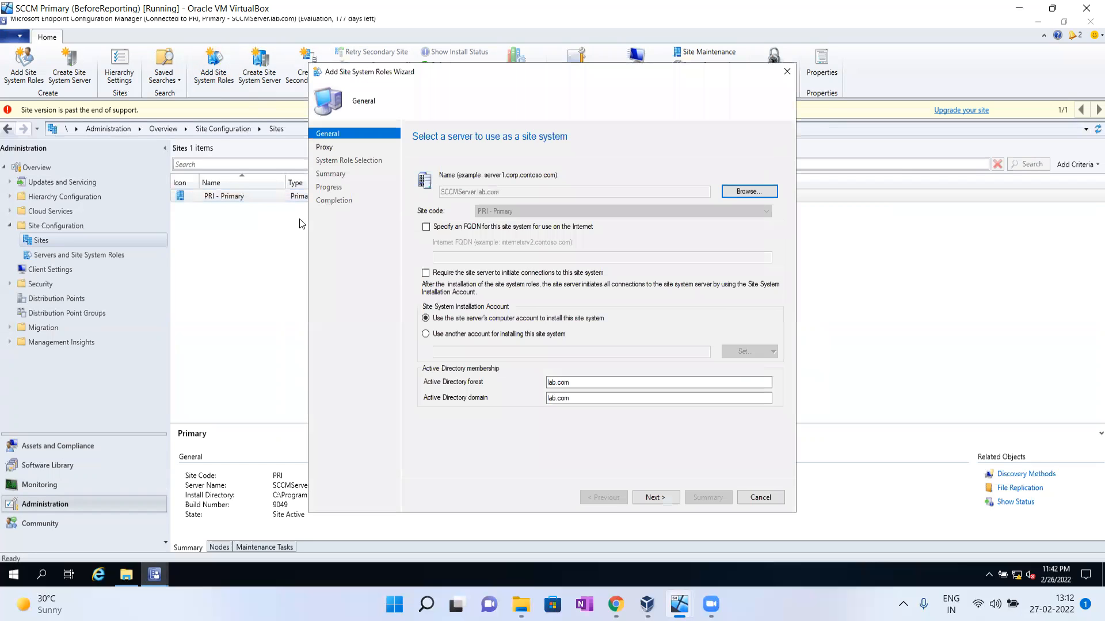
# - Keep SCCMServer.lab.com as the site system without a proxy and choose the Reporting services point role
pyautogui.click(659, 496)
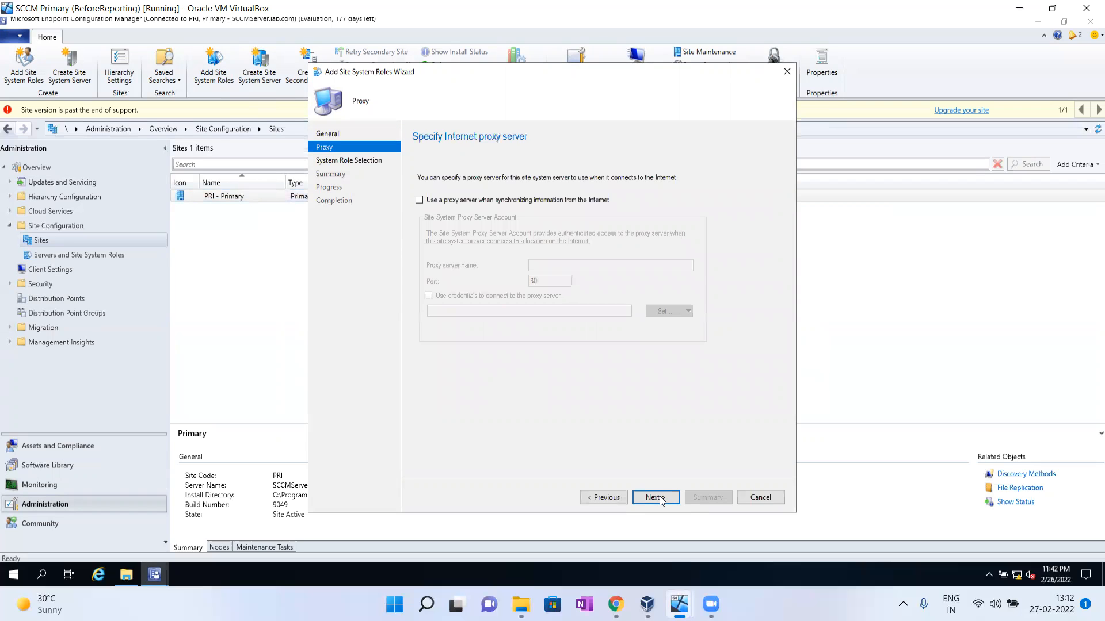
pyautogui.click(659, 496)
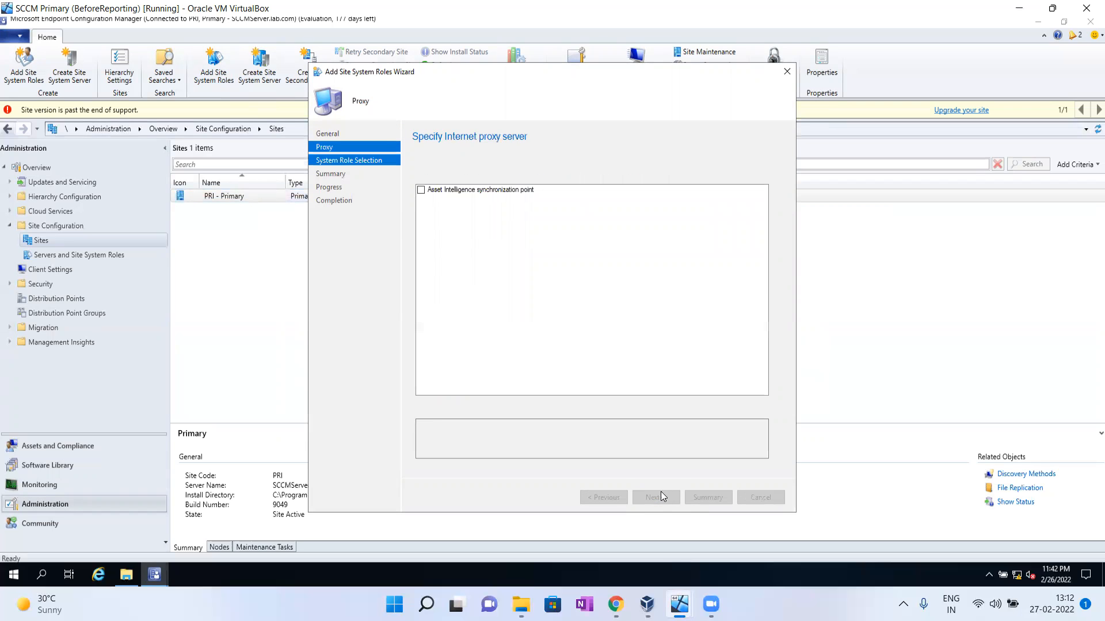
pyautogui.click(423, 263)
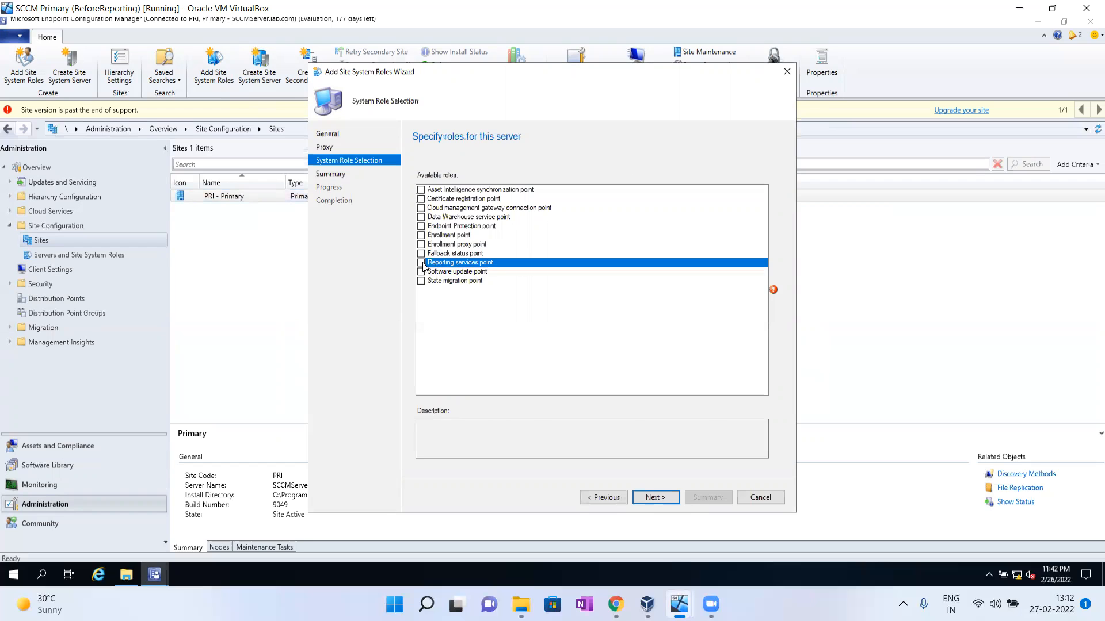
pyautogui.click(652, 500)
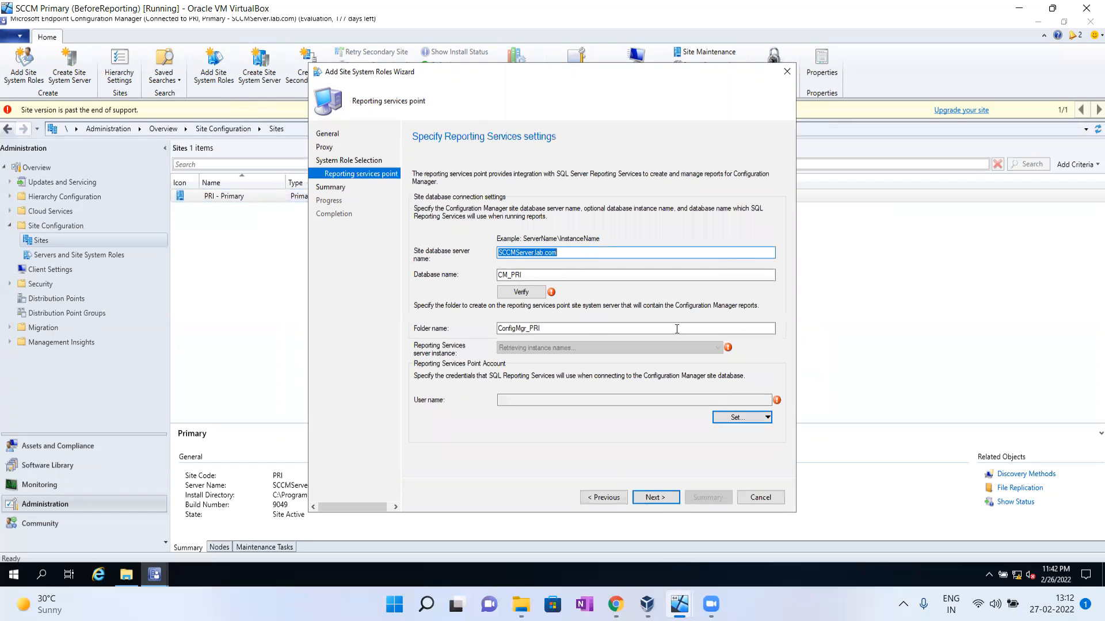
# - Verify the connection to the CM_PRI site database and assign the existing LAB\Administrator account to the reporting services point
pyautogui.click(513, 295)
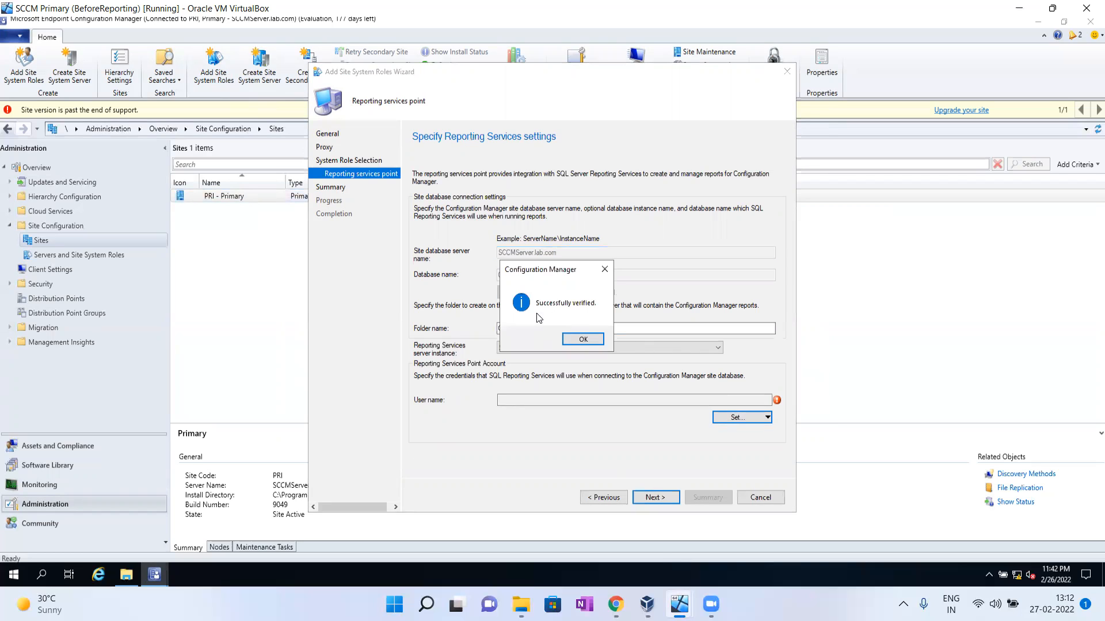
pyautogui.click(582, 339)
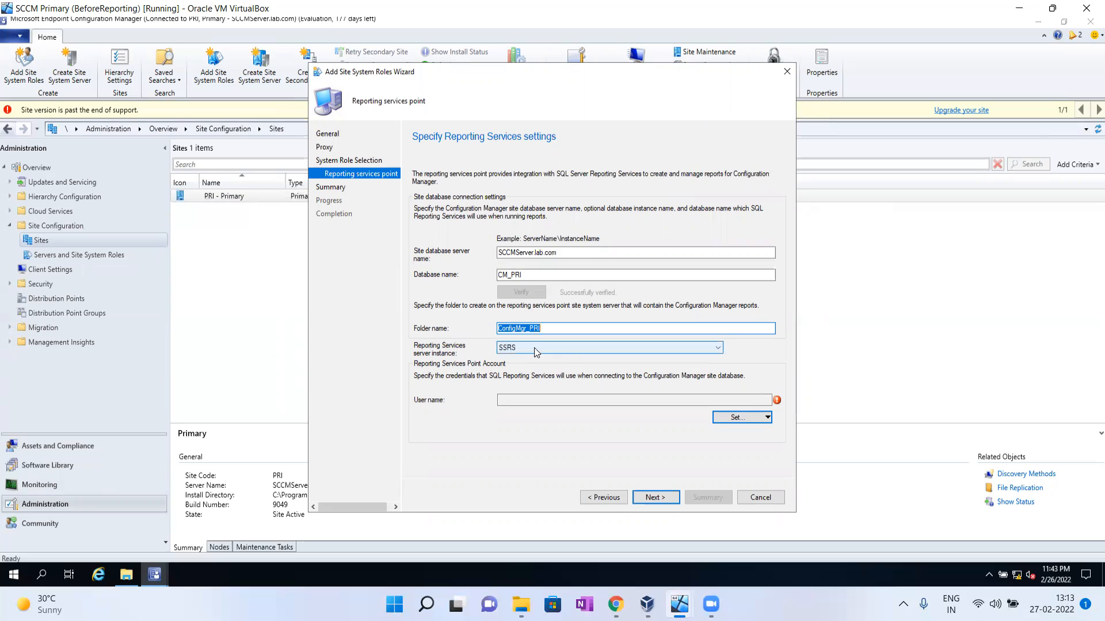
pyautogui.click(753, 415)
pyautogui.click(752, 432)
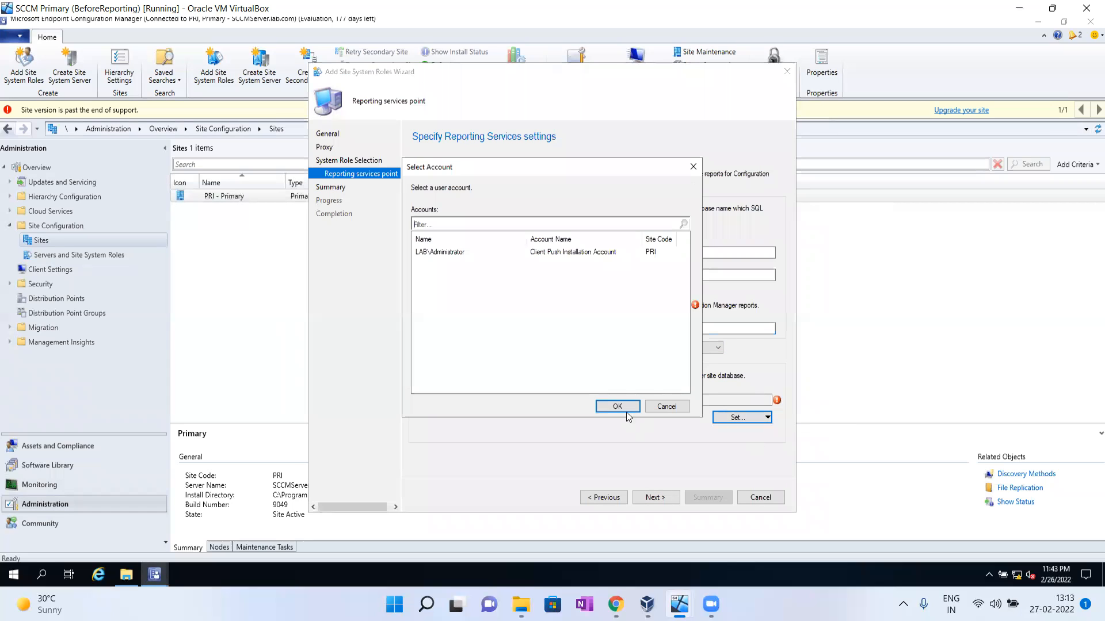
pyautogui.click(459, 252)
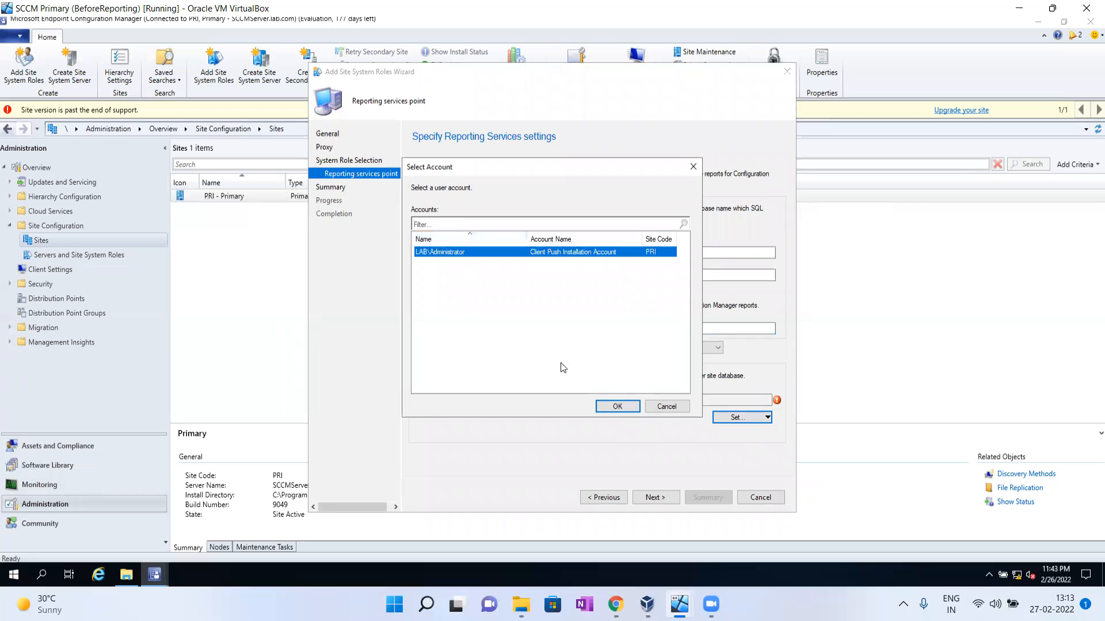
pyautogui.click(617, 408)
# - Confirm the summarized settings to add the reporting services point and close the finished wizard
pyautogui.click(660, 498)
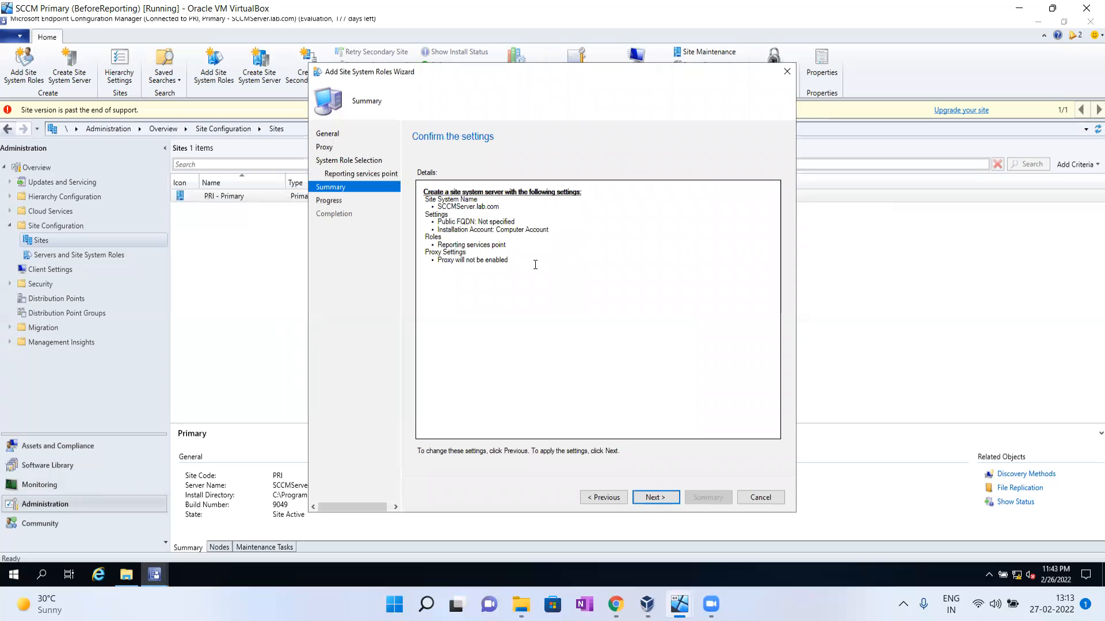
pyautogui.click(542, 292)
pyautogui.click(664, 498)
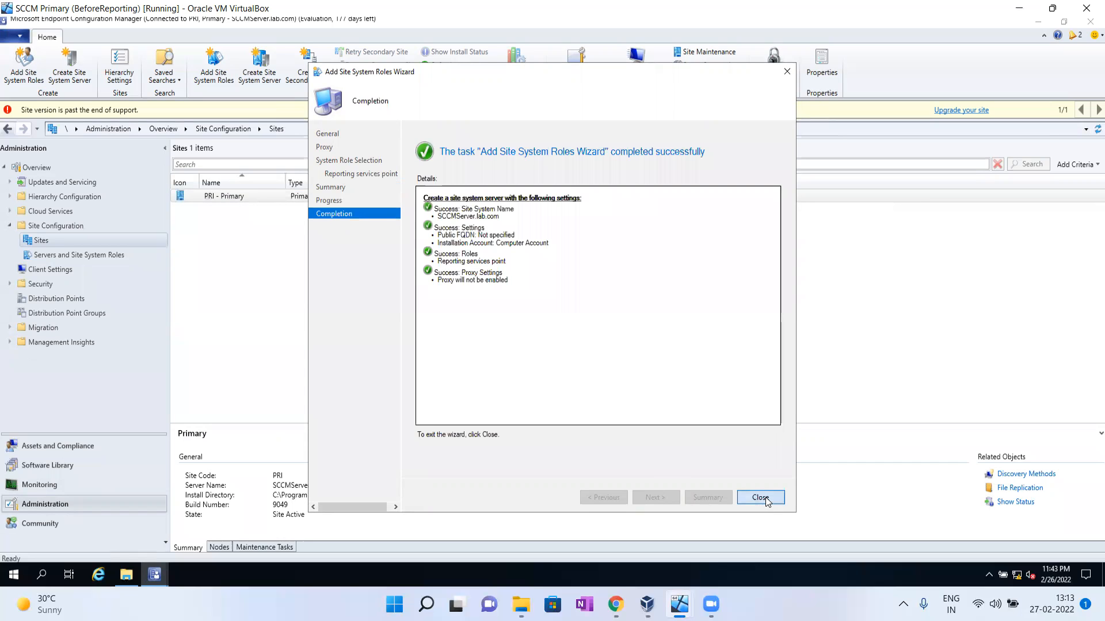
pyautogui.click(761, 497)
# - Open C:\Program Files\Microsoft Configuration Manager\Logs in File Explorer and sort the log files by modification date, newest first
pyautogui.click(126, 574)
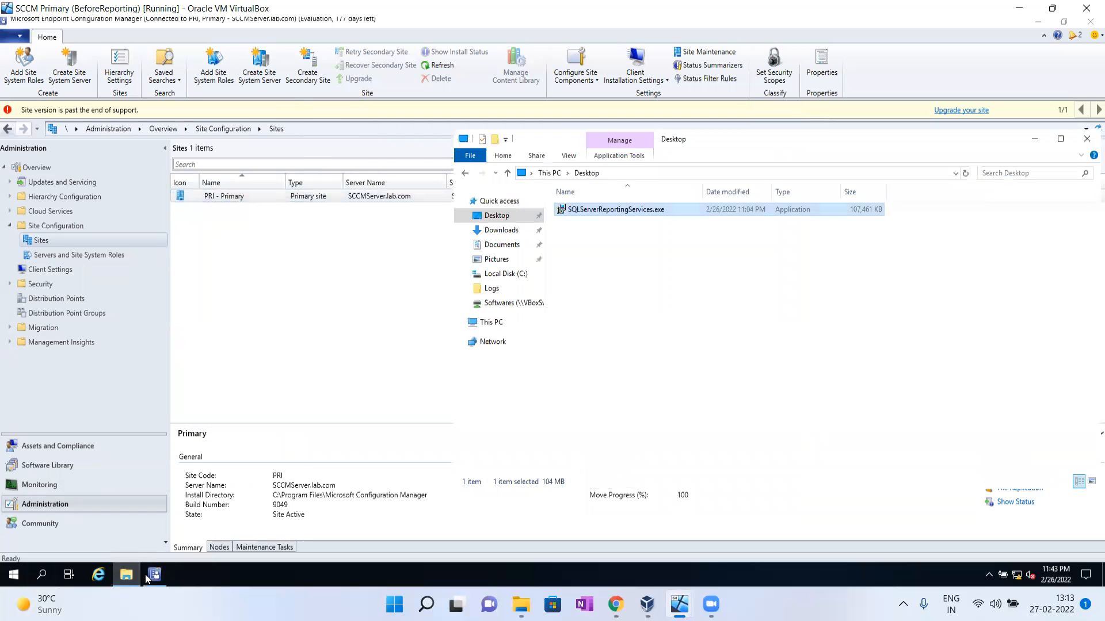
pyautogui.click(499, 329)
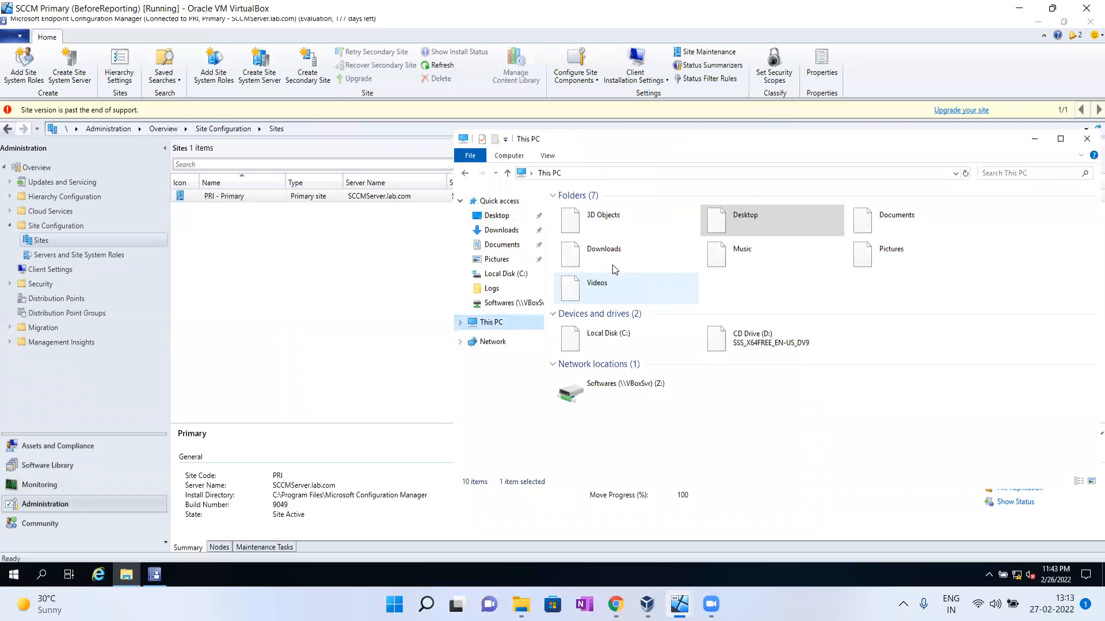
pyautogui.click(604, 337)
pyautogui.doubleClick(604, 337)
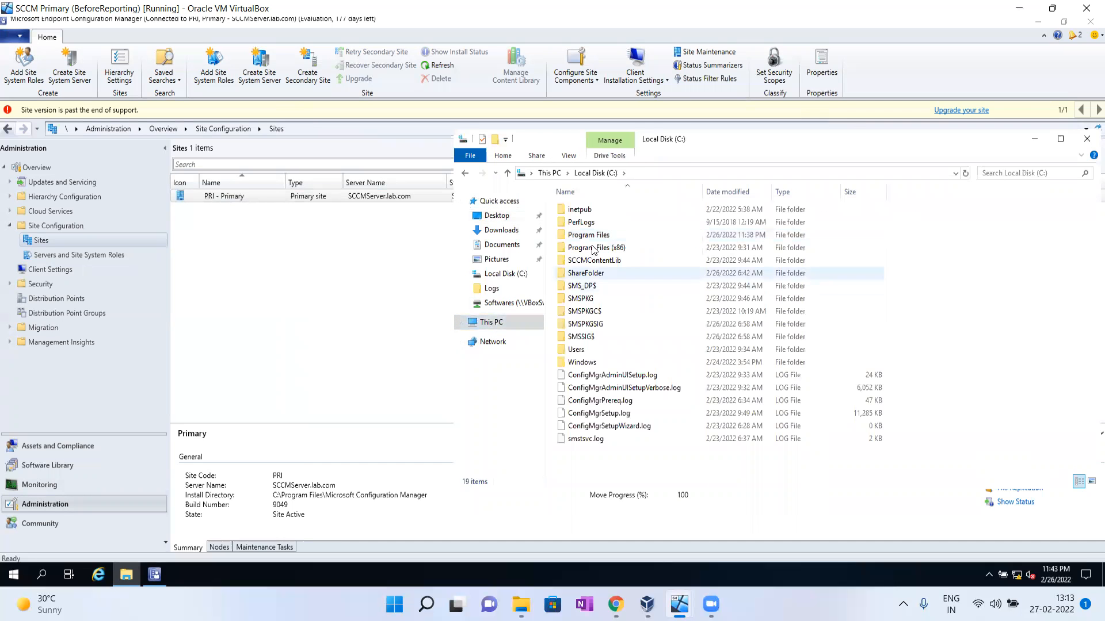
pyautogui.doubleClick(624, 234)
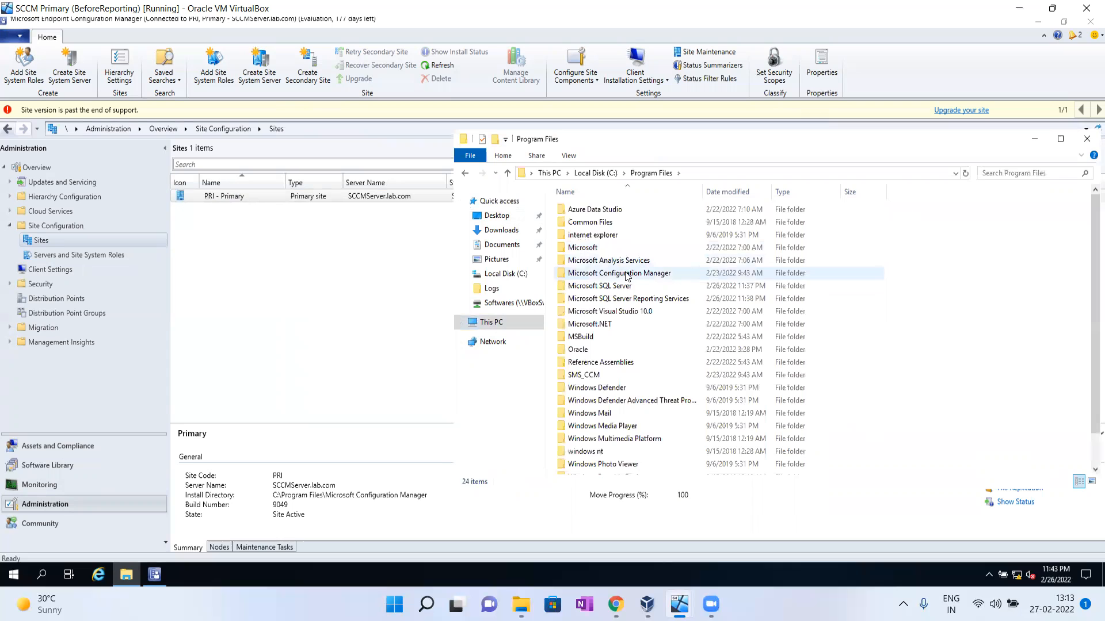
pyautogui.doubleClick(627, 276)
pyautogui.doubleClick(574, 400)
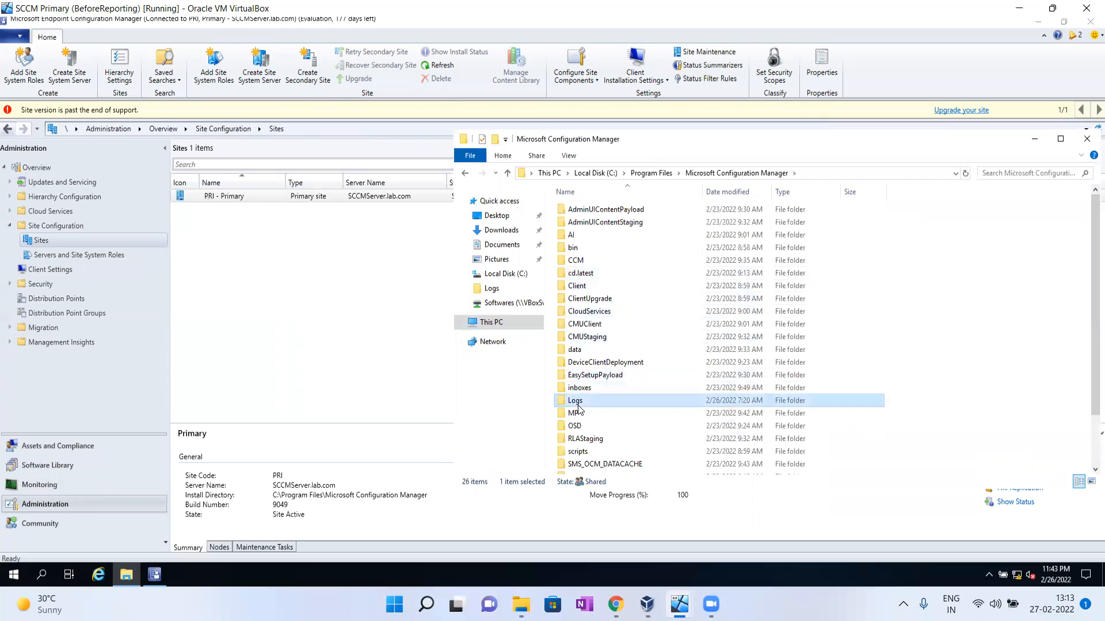
pyautogui.click(750, 197)
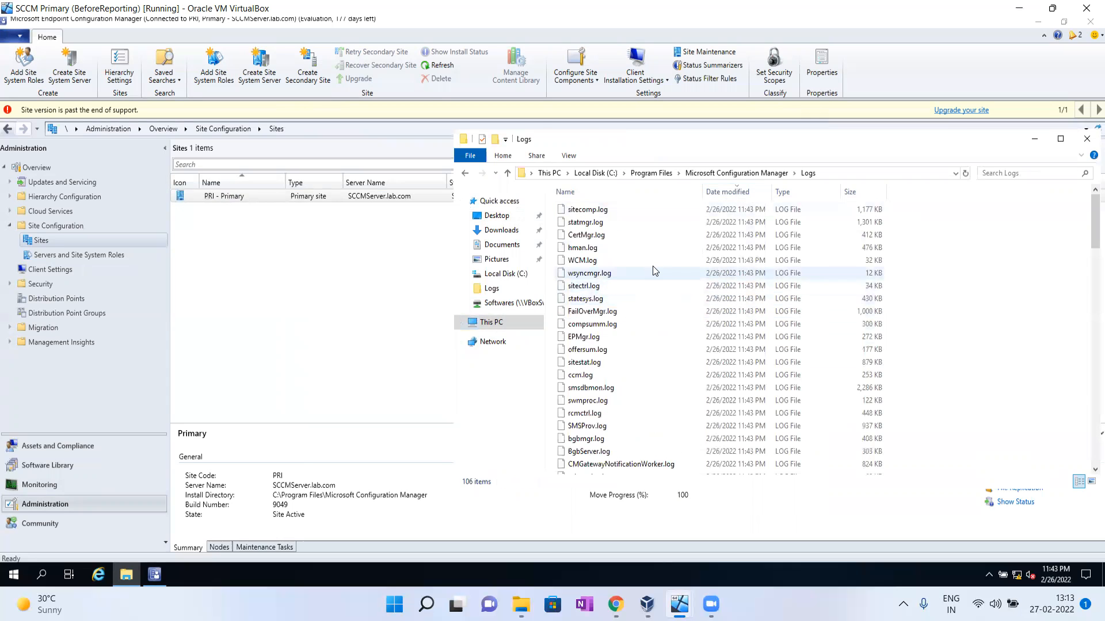
# - Try to open sitecomp.log with CMTrace.exe, and go up to the Microsoft Configuration Manager folder
pyautogui.doubleClick(587, 210)
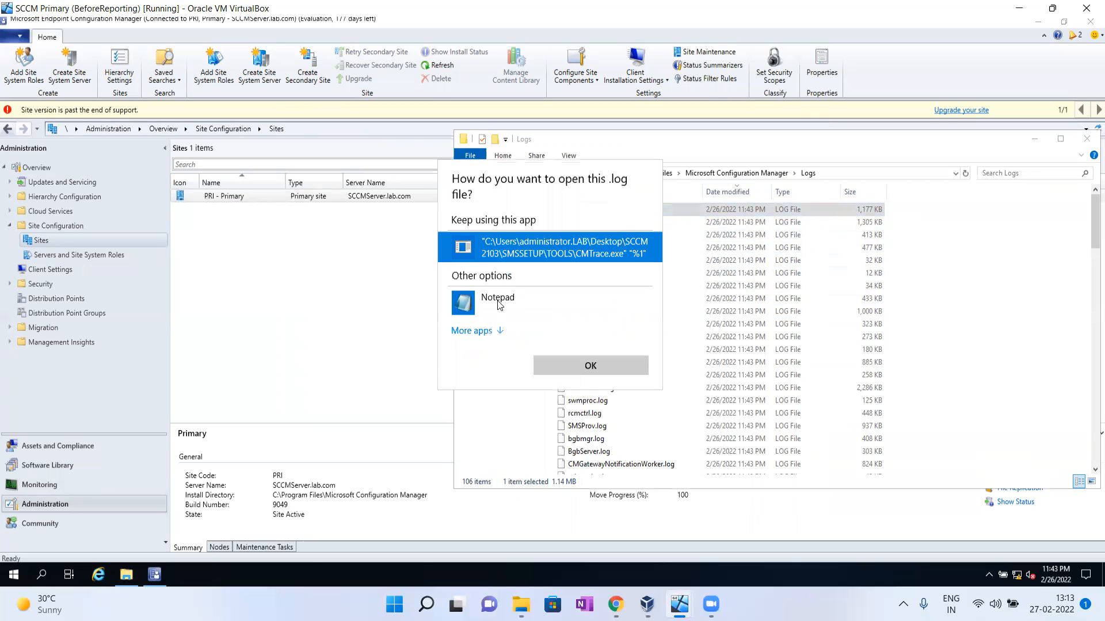
pyautogui.click(602, 363)
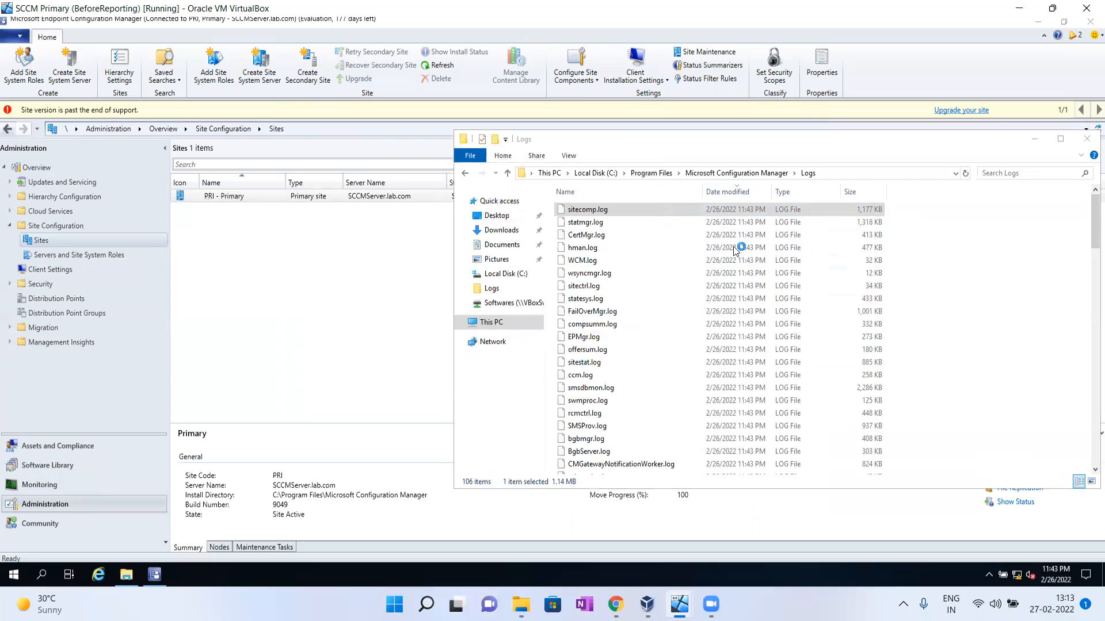
pyautogui.click(736, 173)
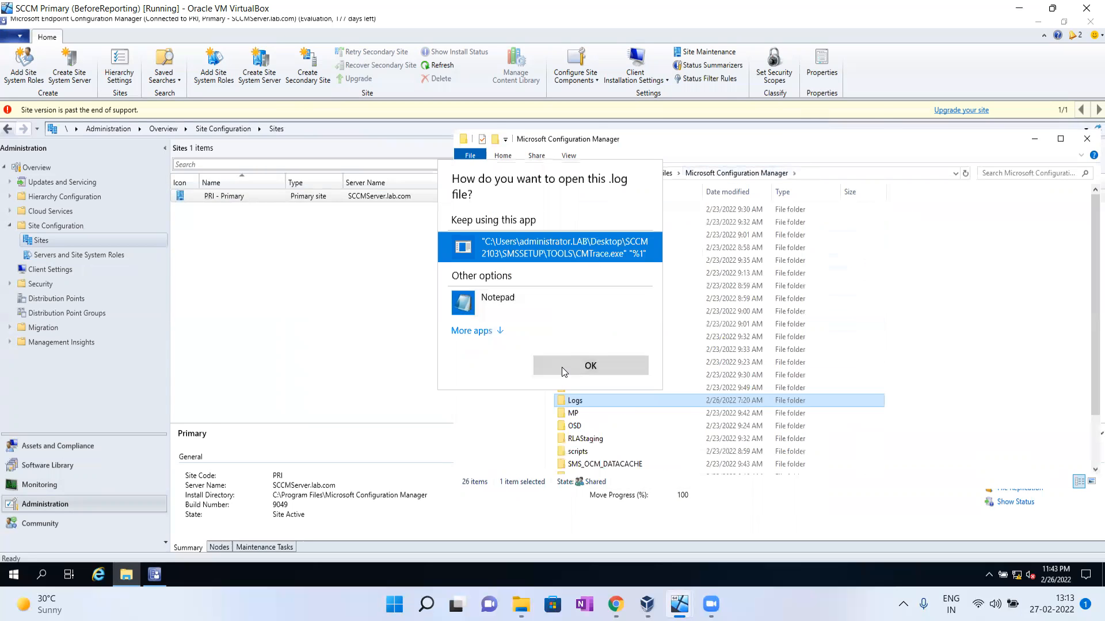
pyautogui.click(561, 367)
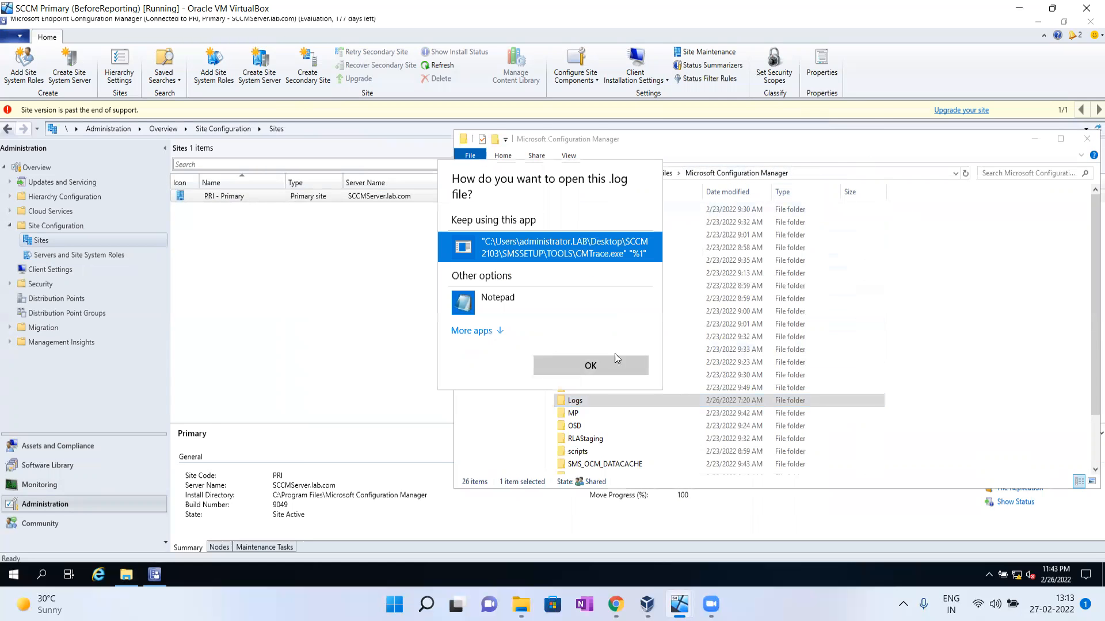
pyautogui.click(545, 362)
# - Run cmtrace.exe from the tools folder, make it the default viewer for log files, and close it
pyautogui.scroll(-2, 599, 414)
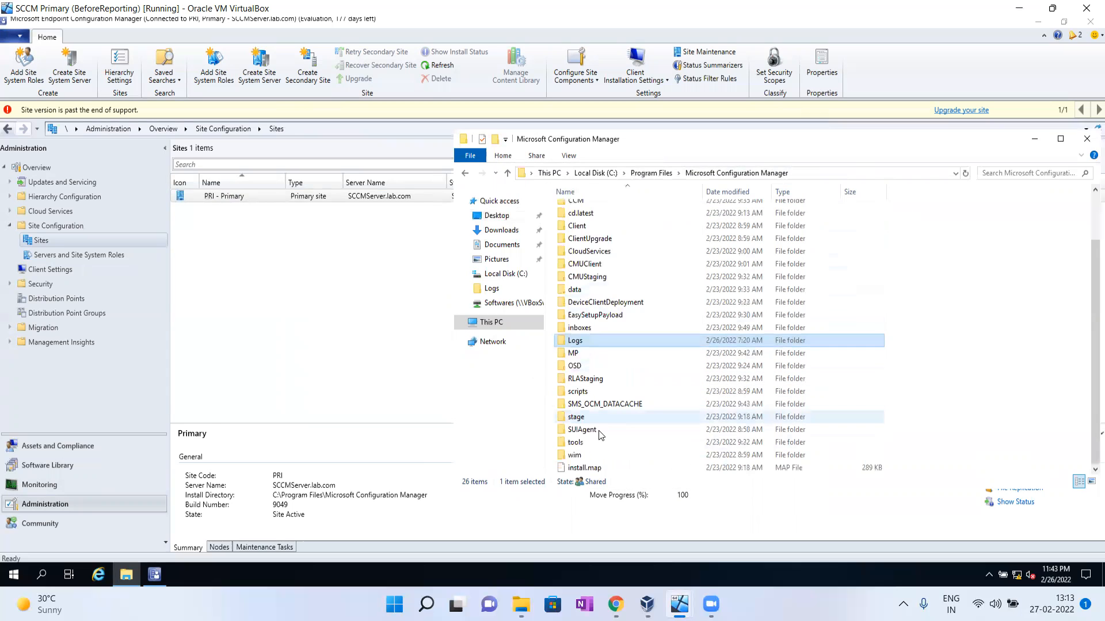
pyautogui.doubleClick(587, 444)
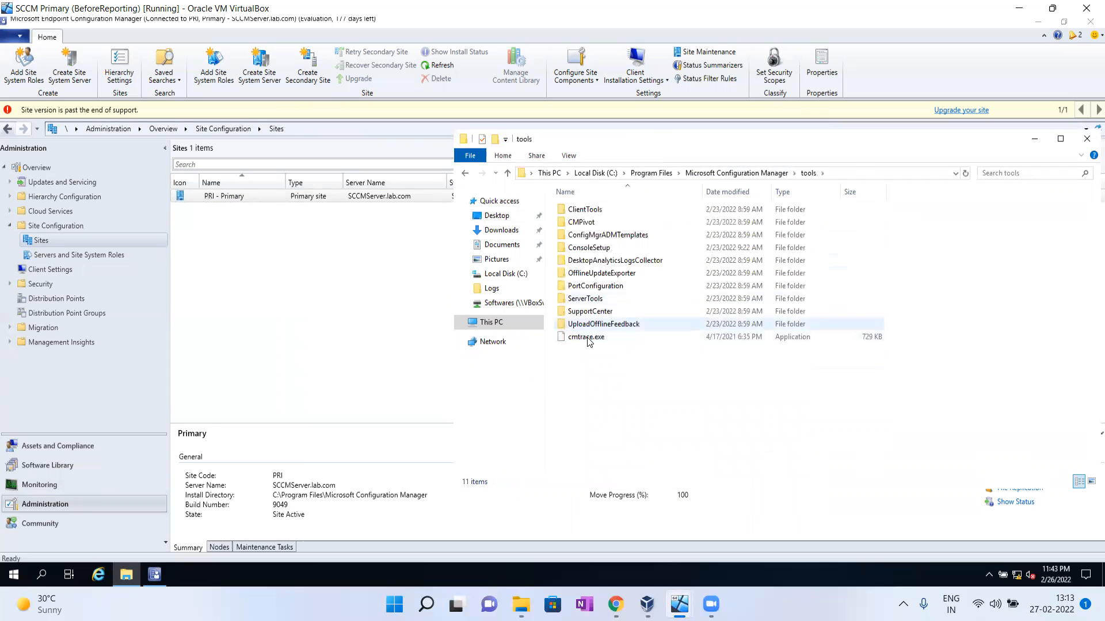
pyautogui.doubleClick(587, 337)
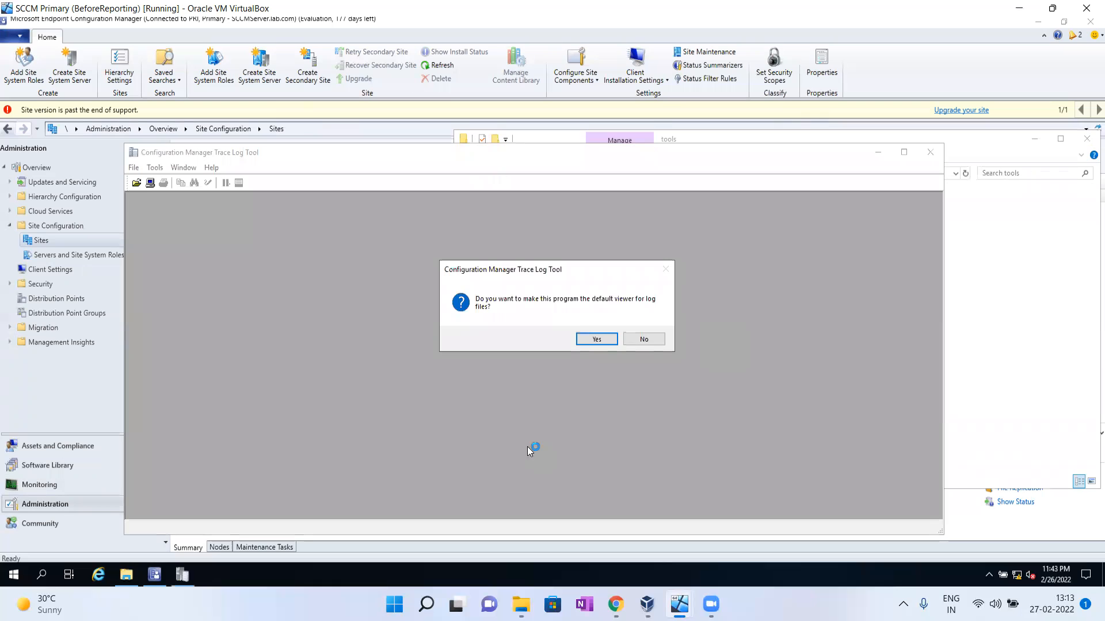
pyautogui.click(584, 338)
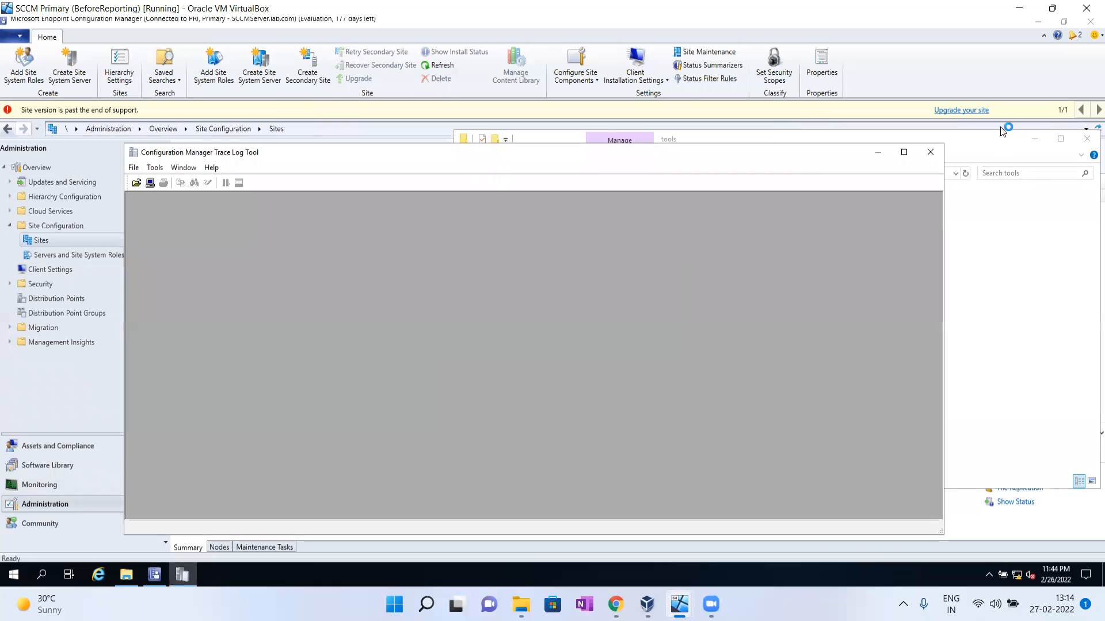
pyautogui.click(930, 152)
# - Return to the Logs folder and open sitecomp.log in a maximized Configuration Manager Trace Log Tool window
pyautogui.click(736, 173)
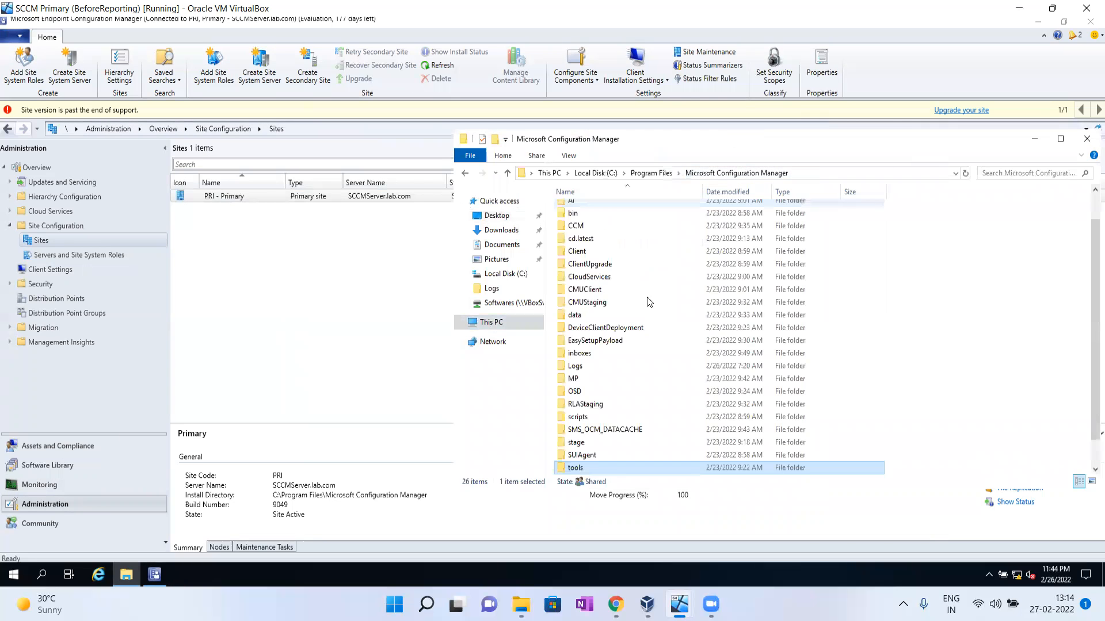
pyautogui.doubleClick(575, 366)
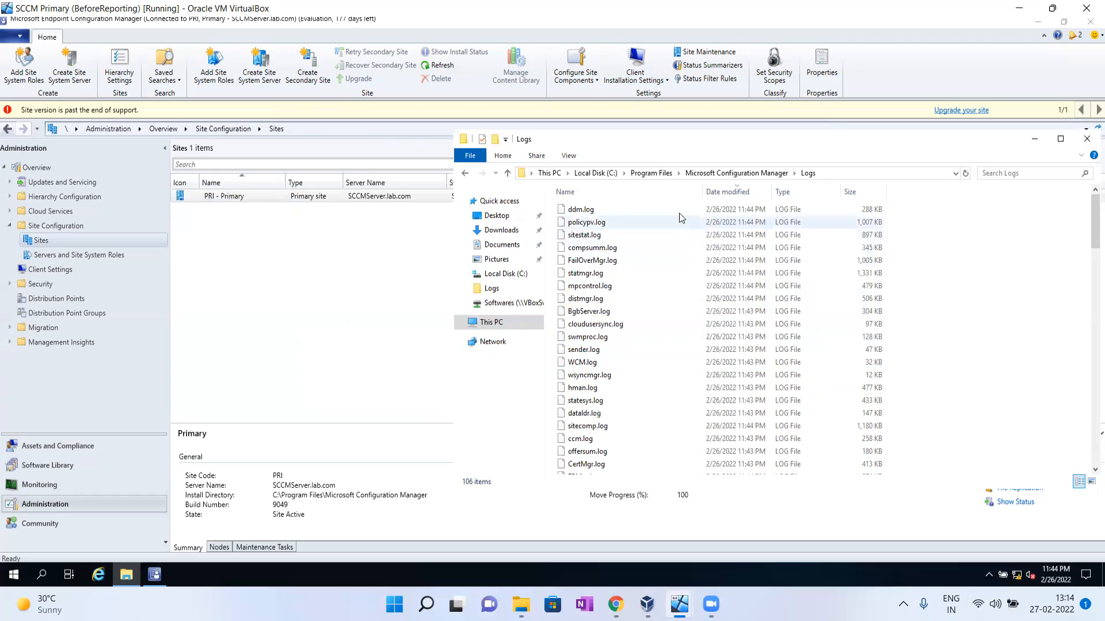
pyautogui.press('Down')
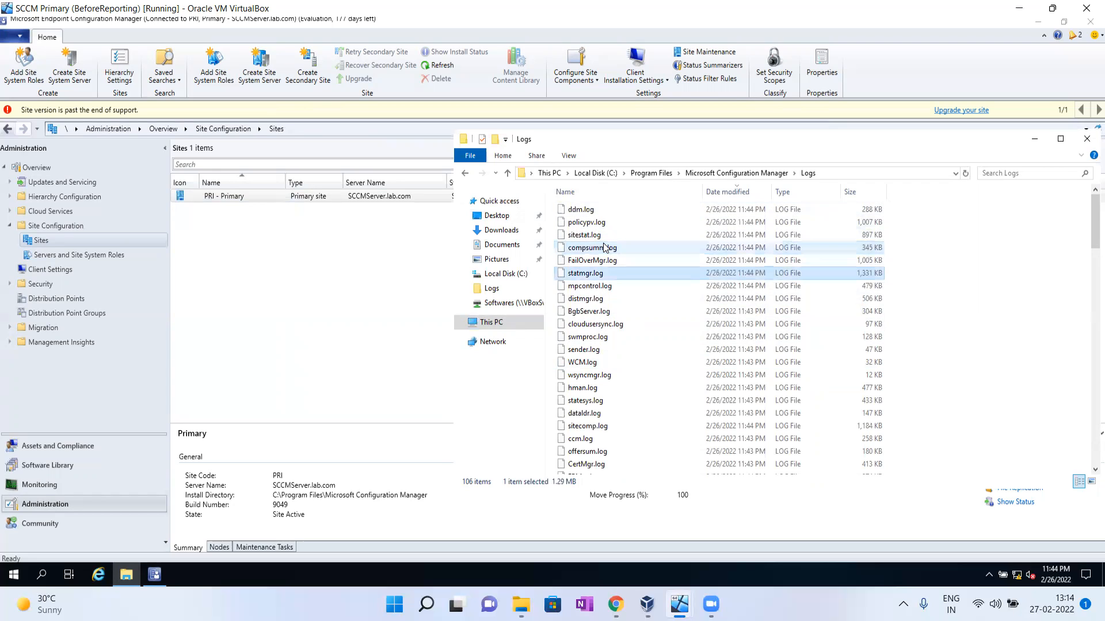
pyautogui.write('si')
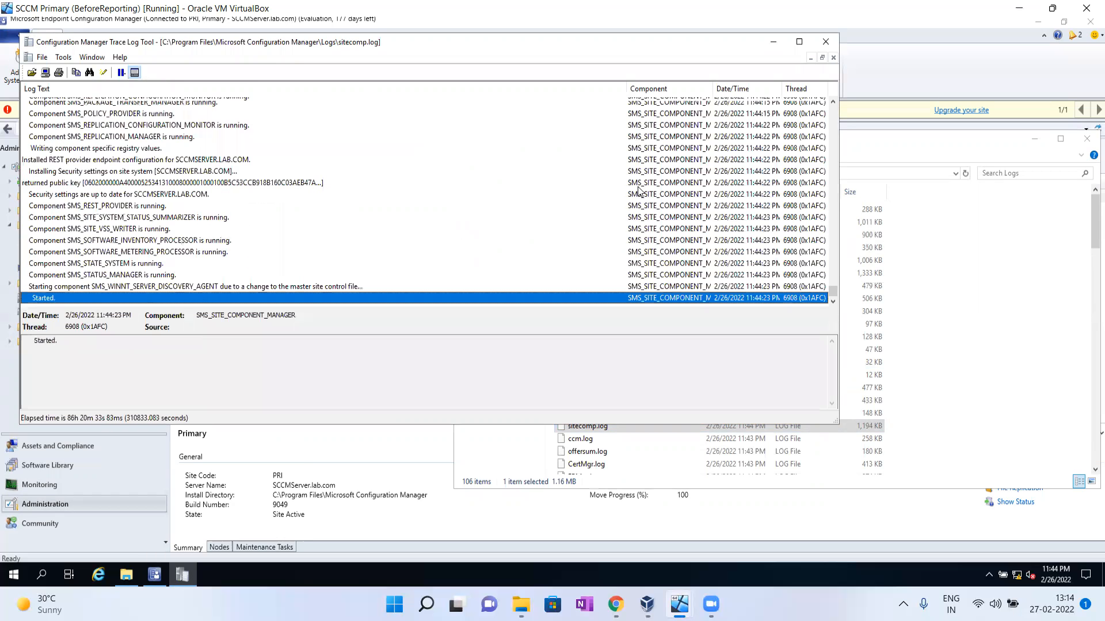
pyautogui.click(798, 43)
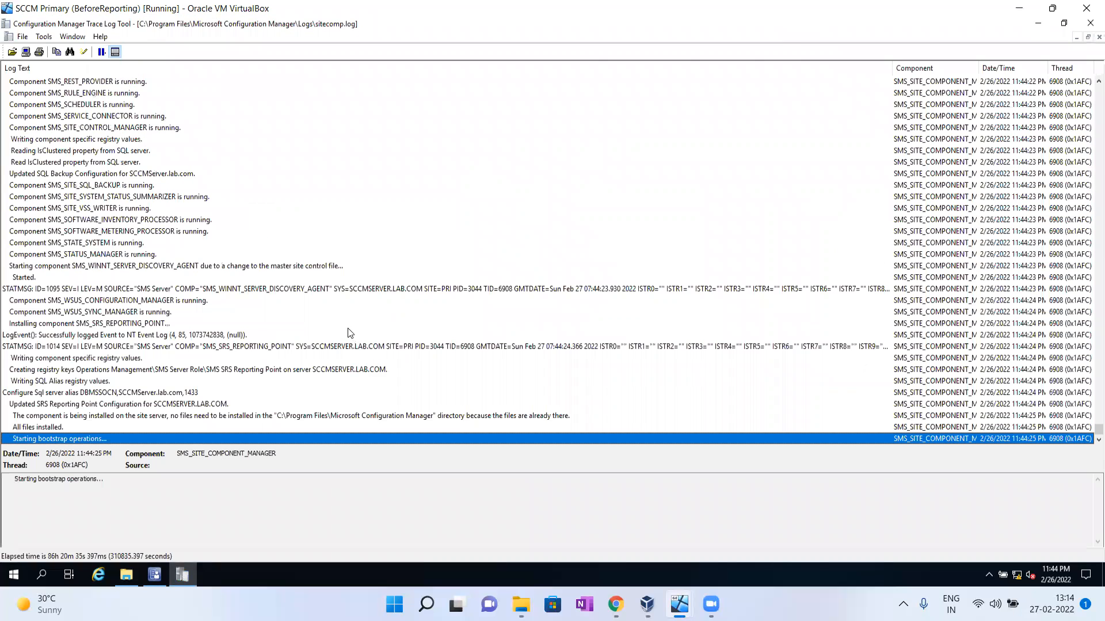
# - Examine the newest sitecomp.log entries for the bootstrap service and the rolesetup.exe SMSSRSRP command, then minimize the log
pyautogui.scroll(10, 348, 332)
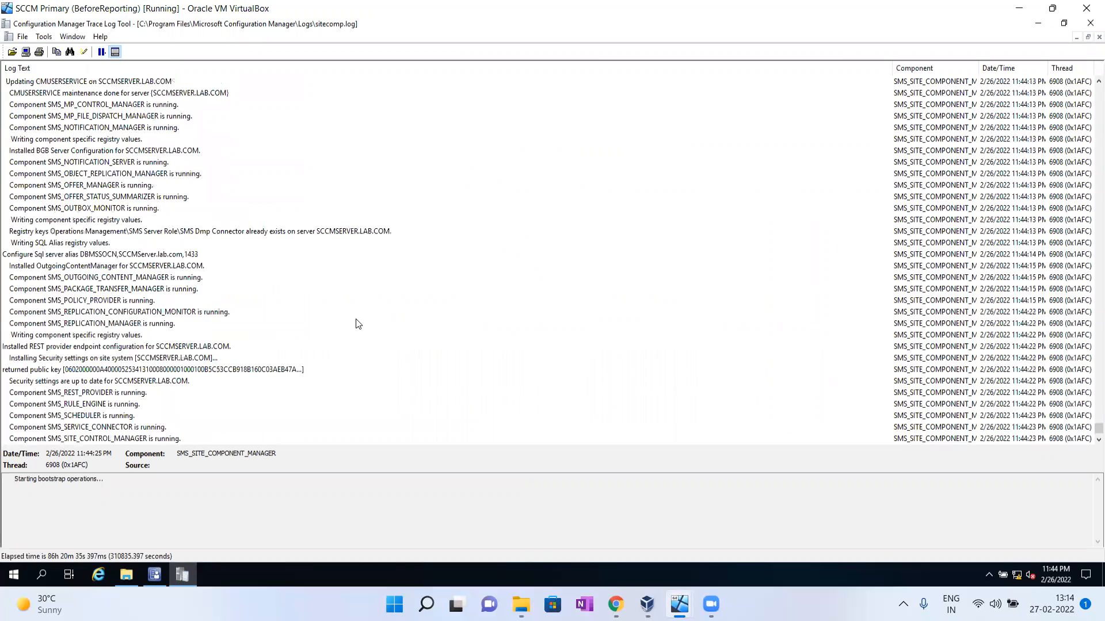
pyautogui.scroll(10, 359, 322)
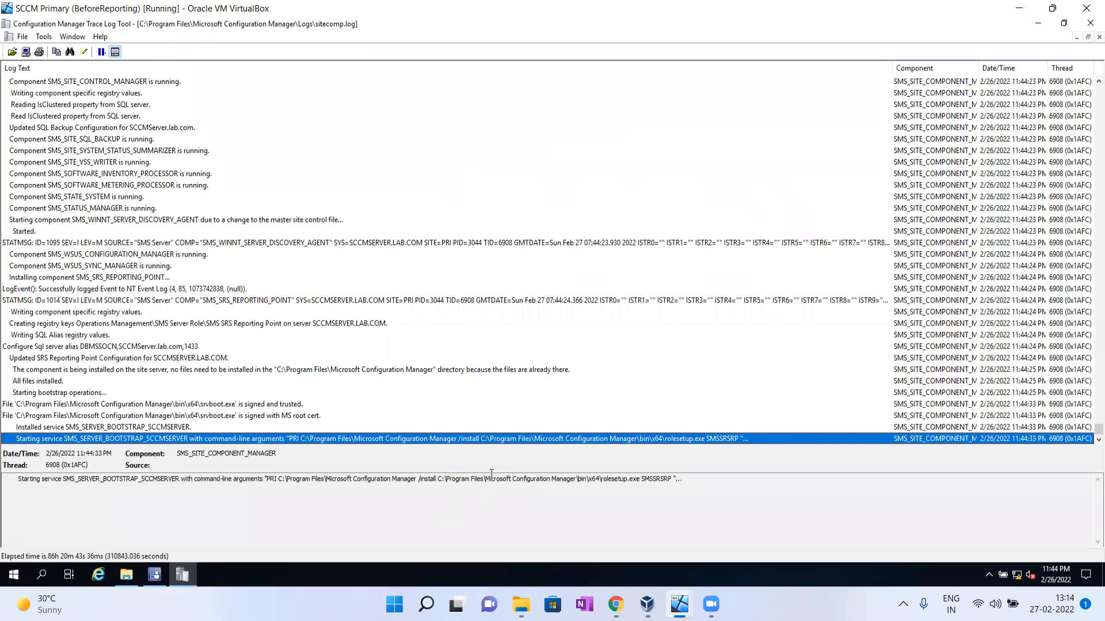
pyautogui.moveTo(179, 481); pyautogui.dragTo(65, 482)
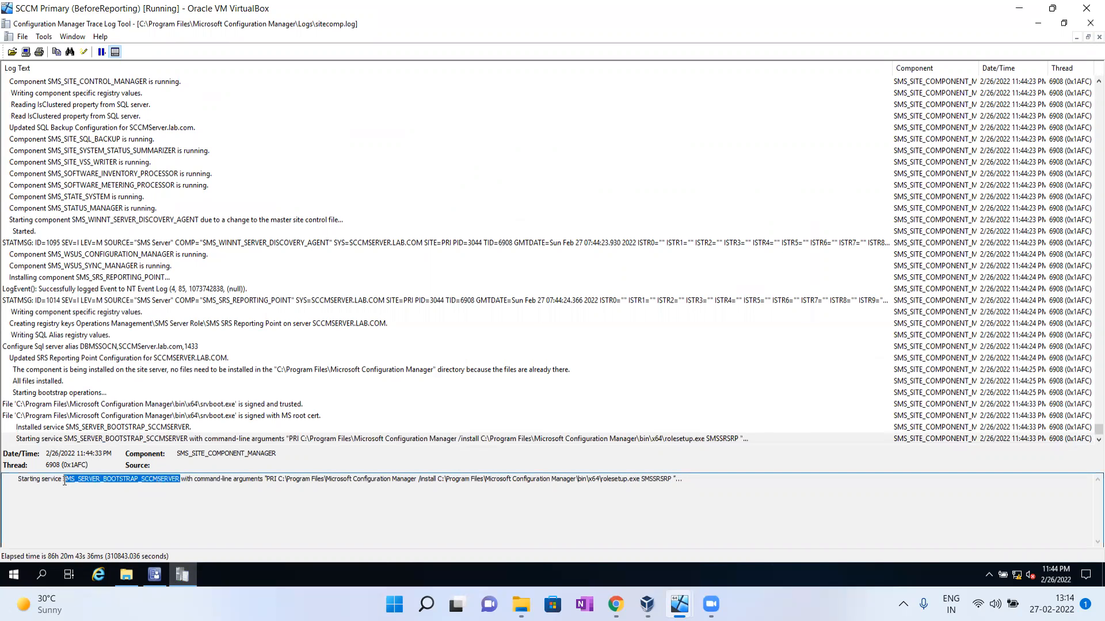
pyautogui.click(439, 500)
pyautogui.moveTo(602, 478); pyautogui.dragTo(668, 479)
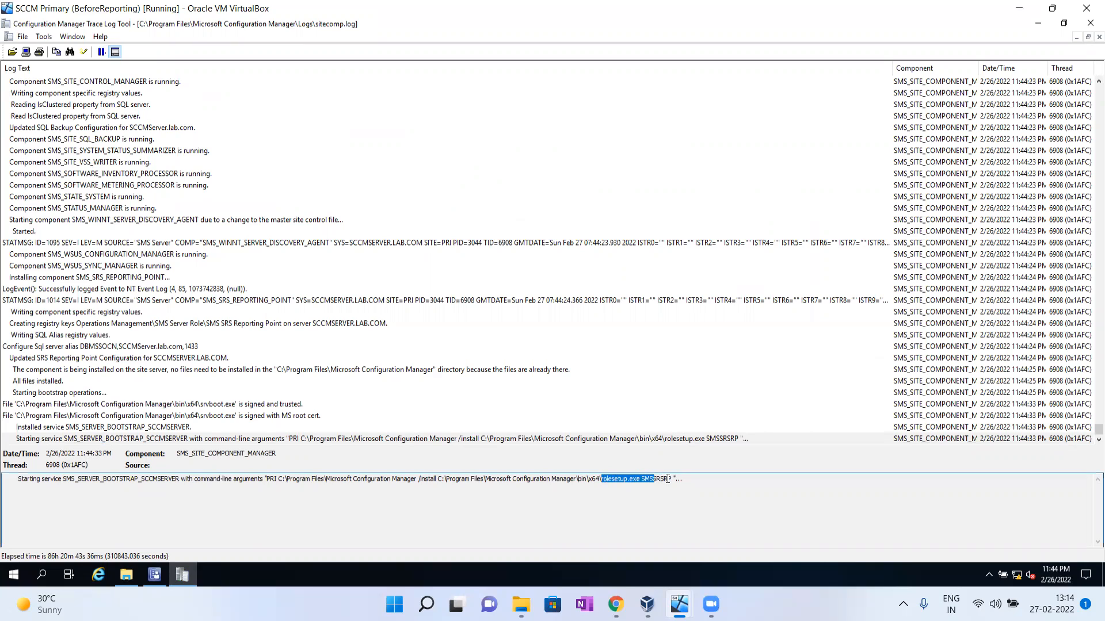
pyautogui.click(667, 498)
pyautogui.moveTo(672, 479); pyautogui.dragTo(602, 481)
pyautogui.click(634, 496)
pyautogui.click(1038, 23)
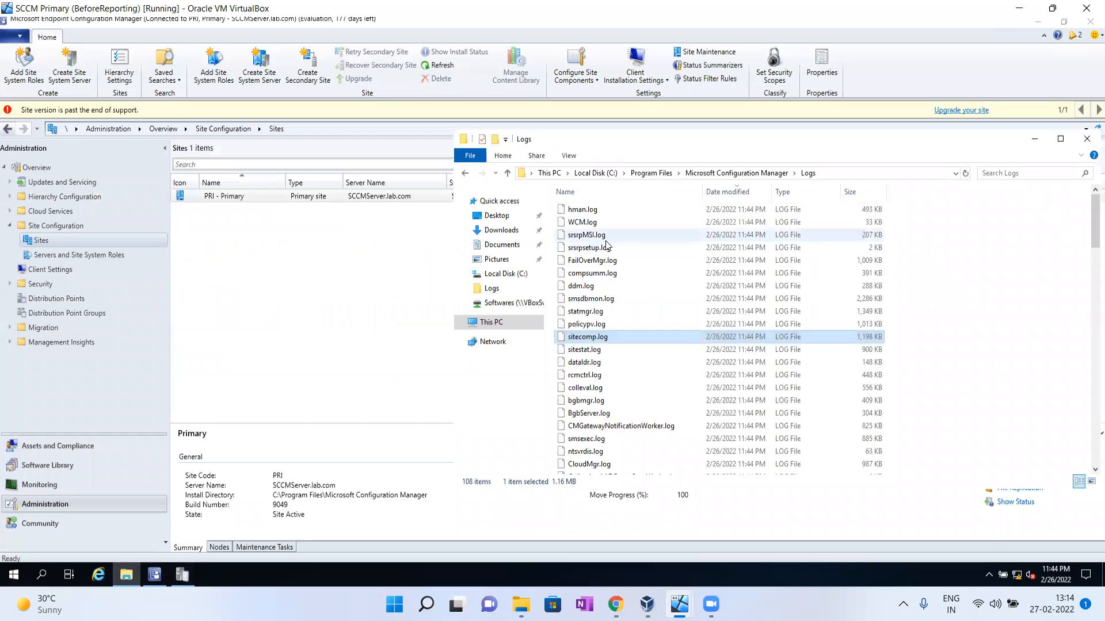
# - Open srsrpMSI.log from the Logs folder to follow the reporting point's MSI installation
pyautogui.click(609, 248)
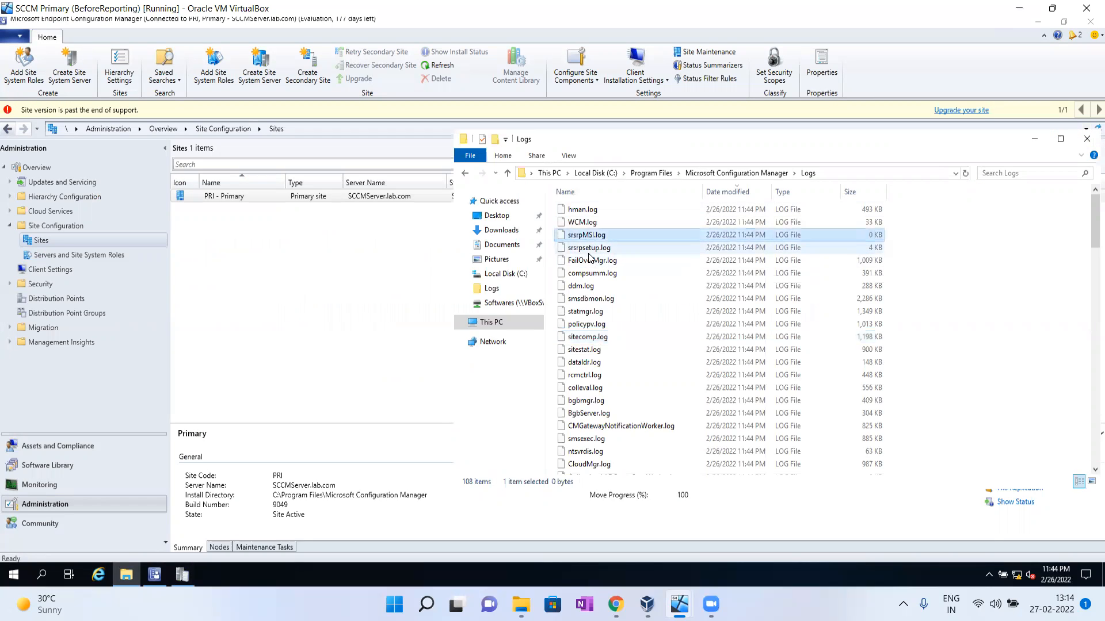
pyautogui.click(592, 249)
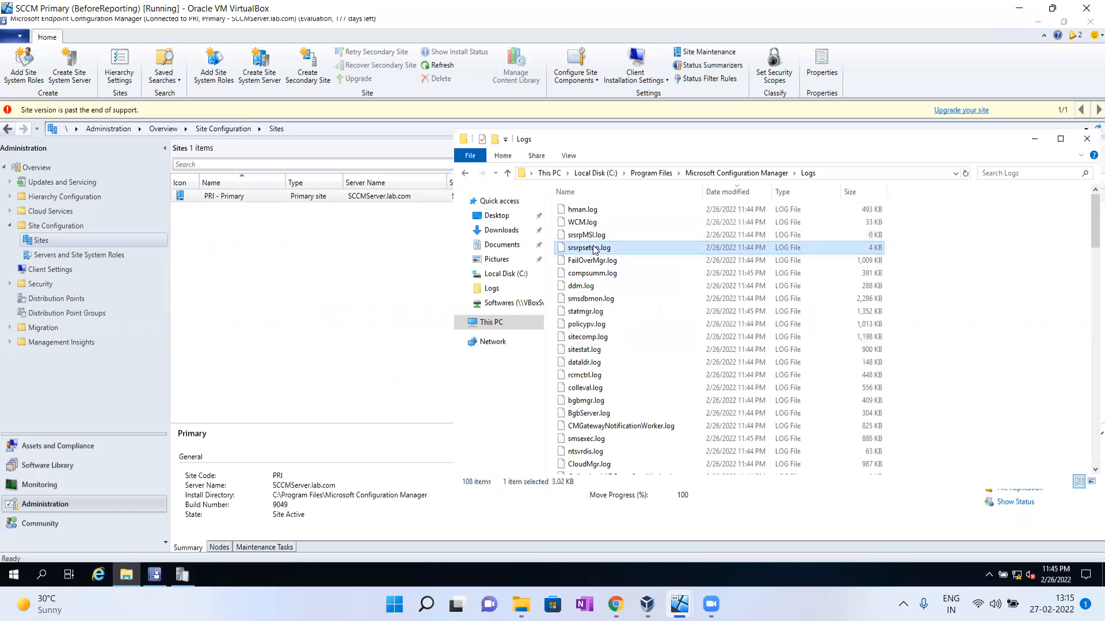
pyautogui.click(592, 236)
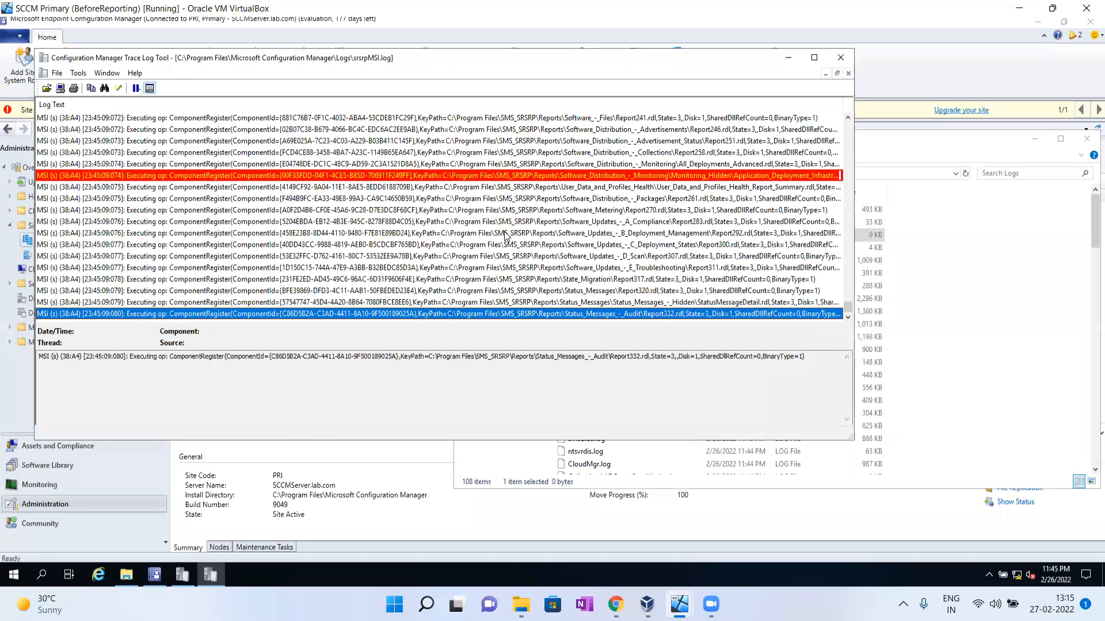
# - Open srsrpsetup.log, offset its window from the MSI log, and examine the latest srsrp.msi return code entry
pyautogui.click(912, 160)
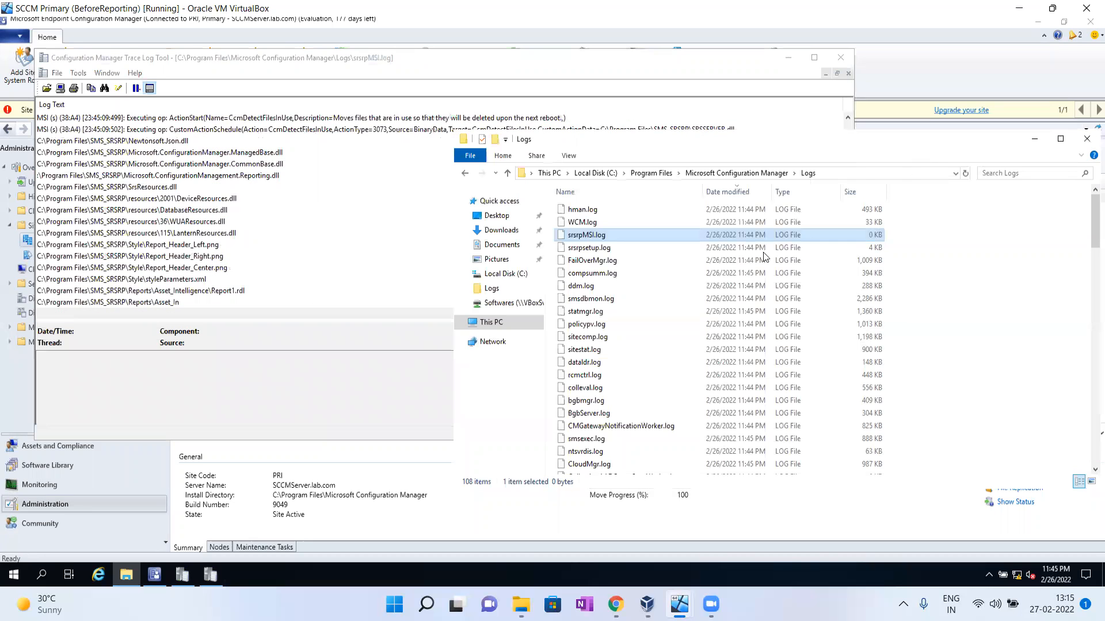
pyautogui.click(661, 250)
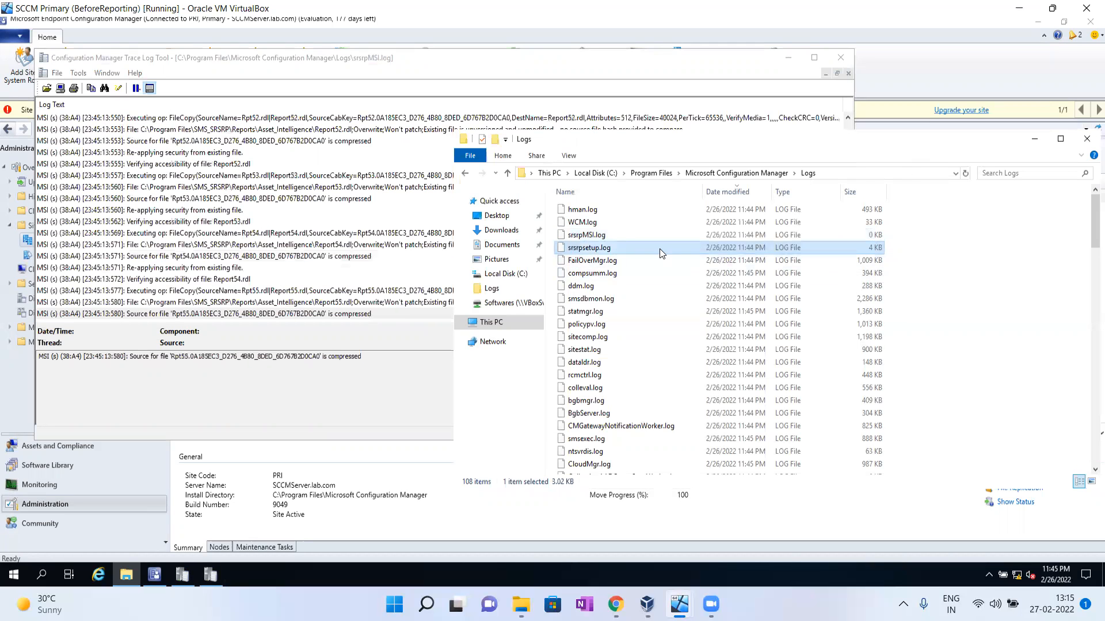
pyautogui.doubleClick(660, 252)
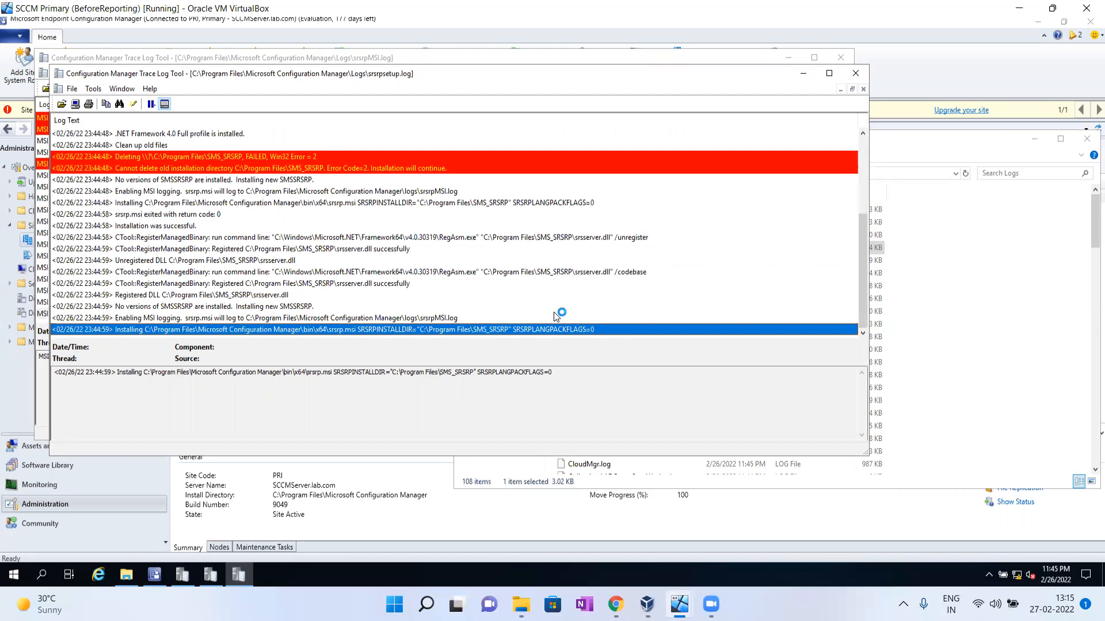
pyautogui.moveTo(464, 78); pyautogui.dragTo(710, 95)
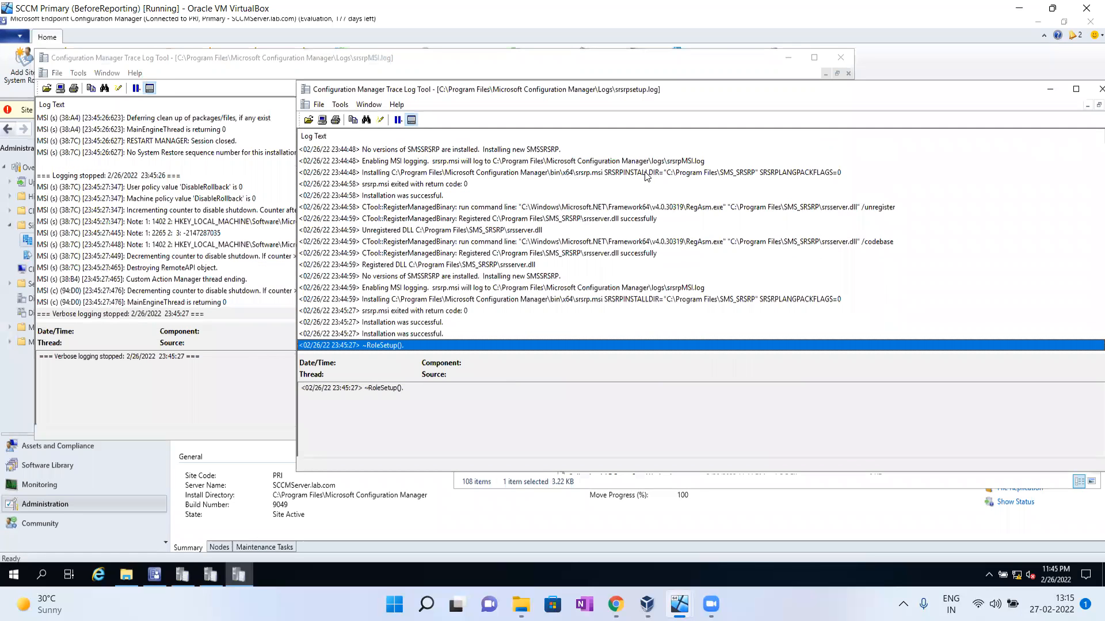
pyautogui.click(439, 312)
pyautogui.moveTo(465, 389); pyautogui.dragTo(283, 380)
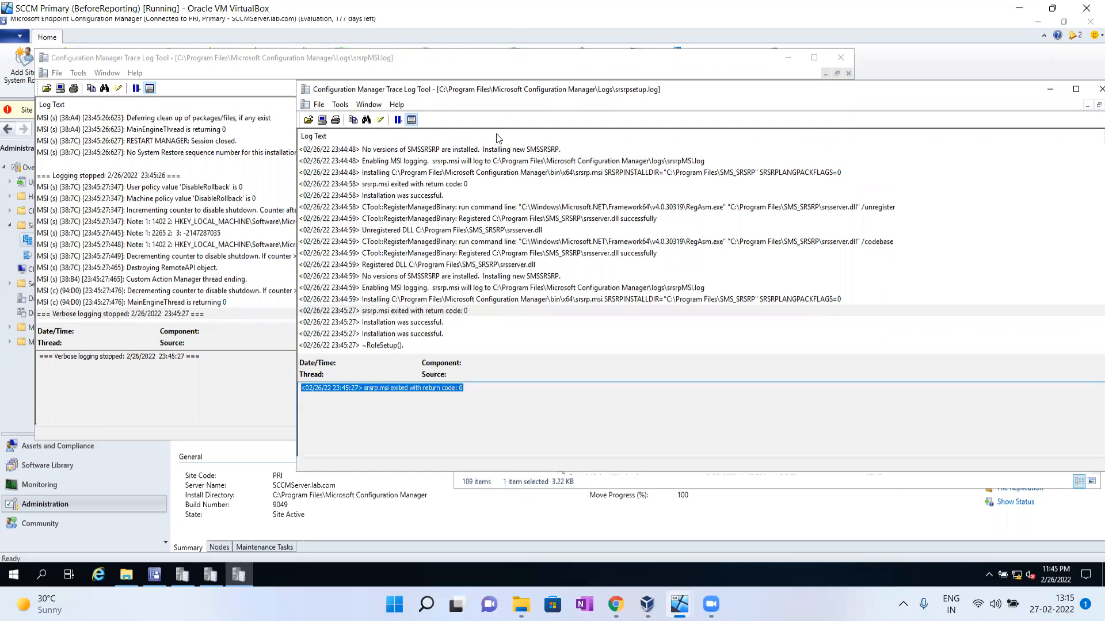
pyautogui.click(511, 26)
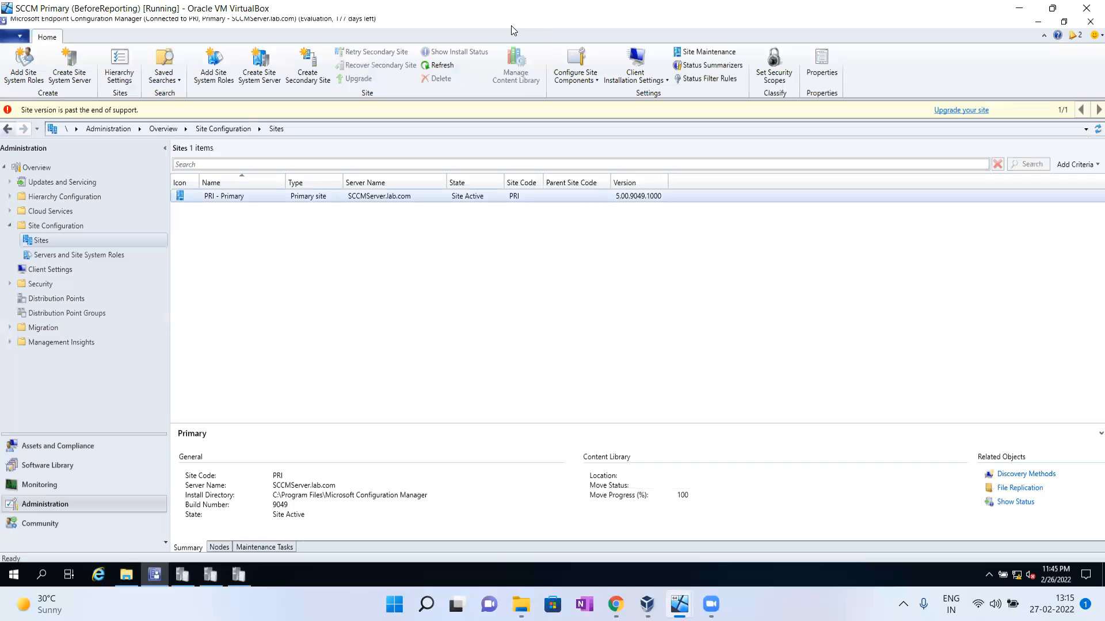
pyautogui.click(46, 487)
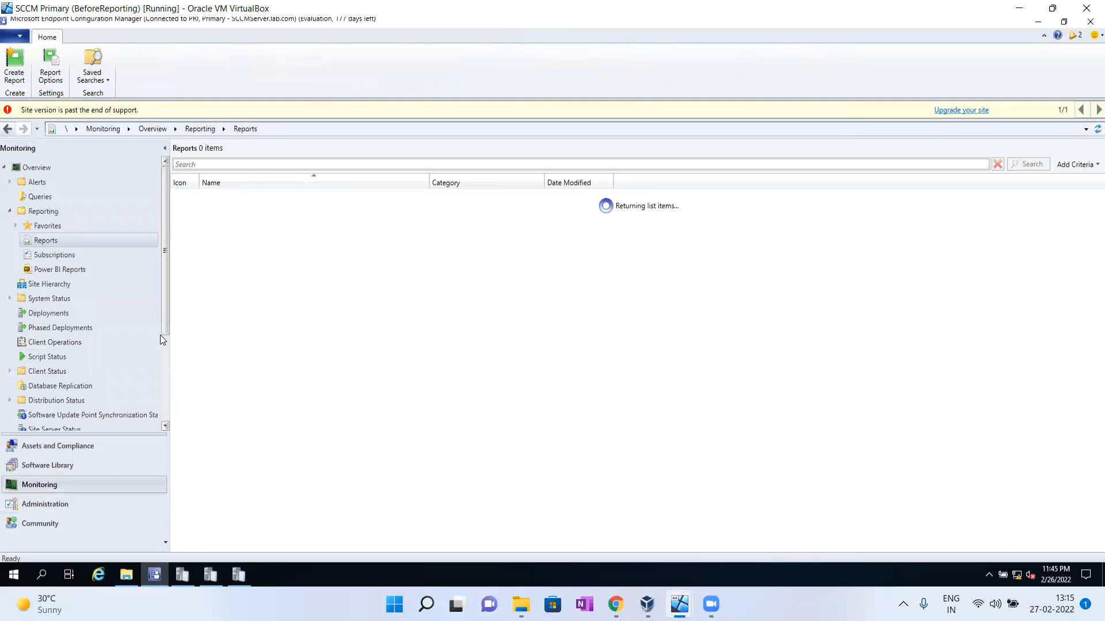
pyautogui.click(48, 213)
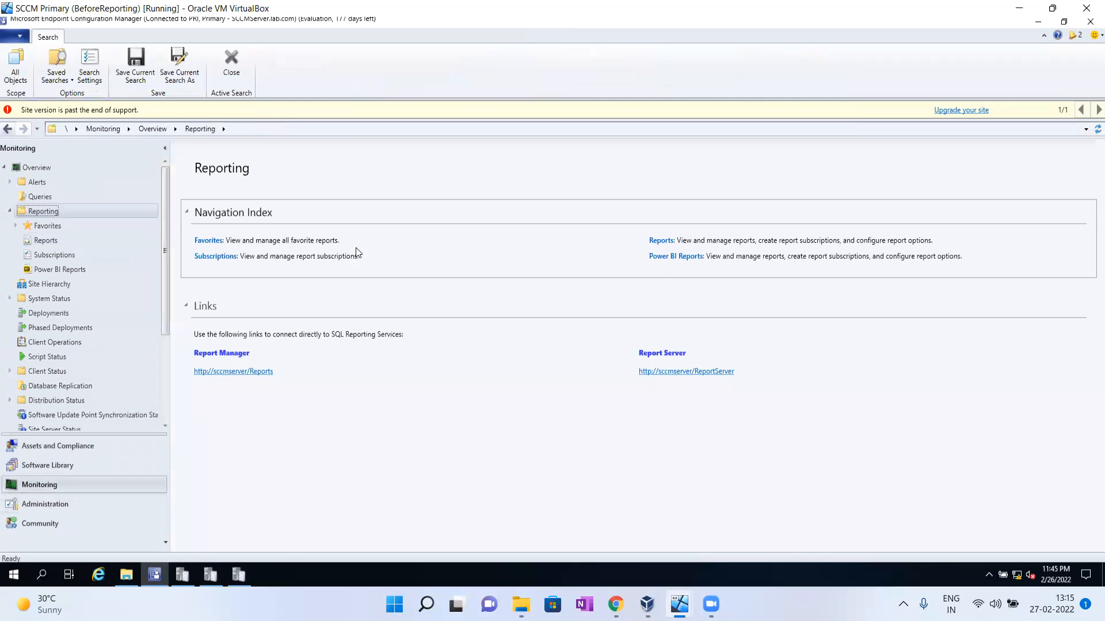
pyautogui.click(247, 373)
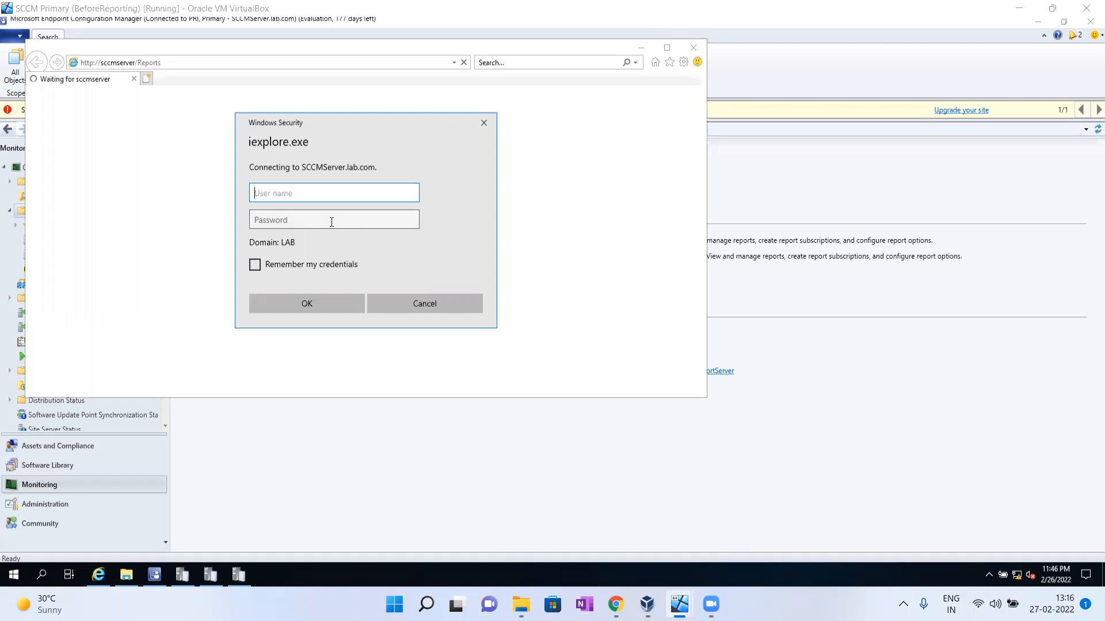
# - Sign in to SCCMServer.lab.com as Administrator with the account password
pyautogui.write('Administrator')
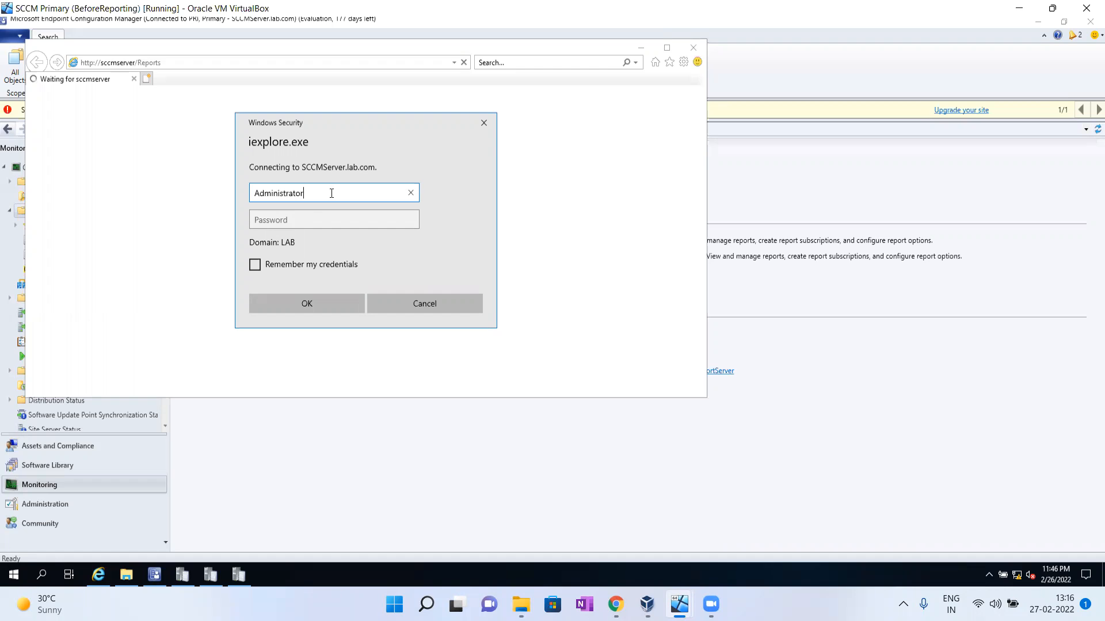
pyautogui.press('Tab')
pyautogui.write('••')
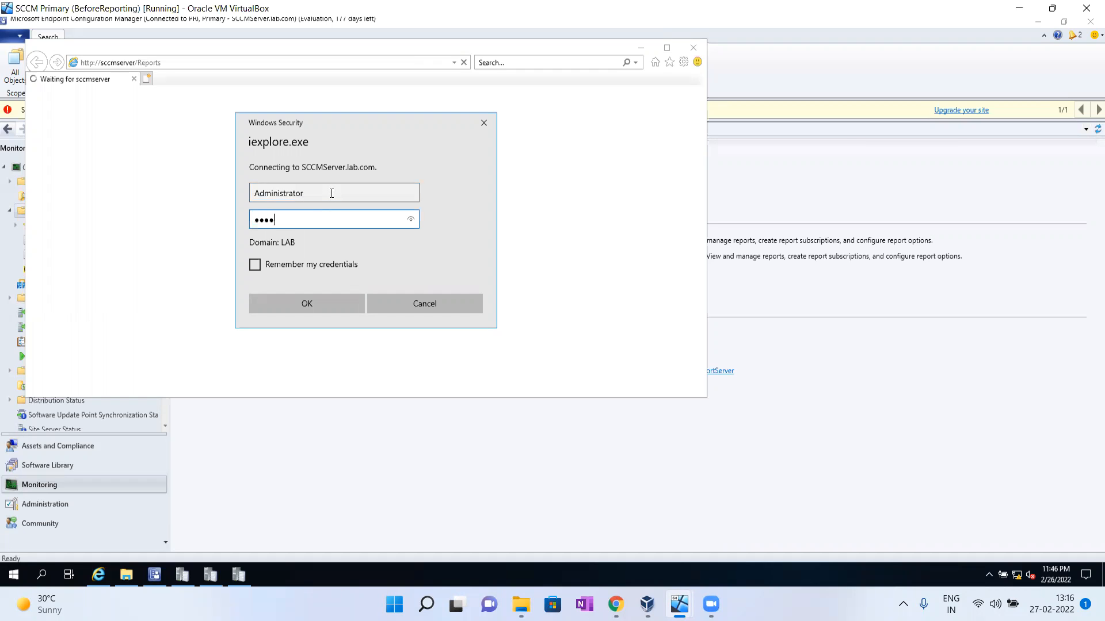
pyautogui.write('•••••••')
pyautogui.press('Return')
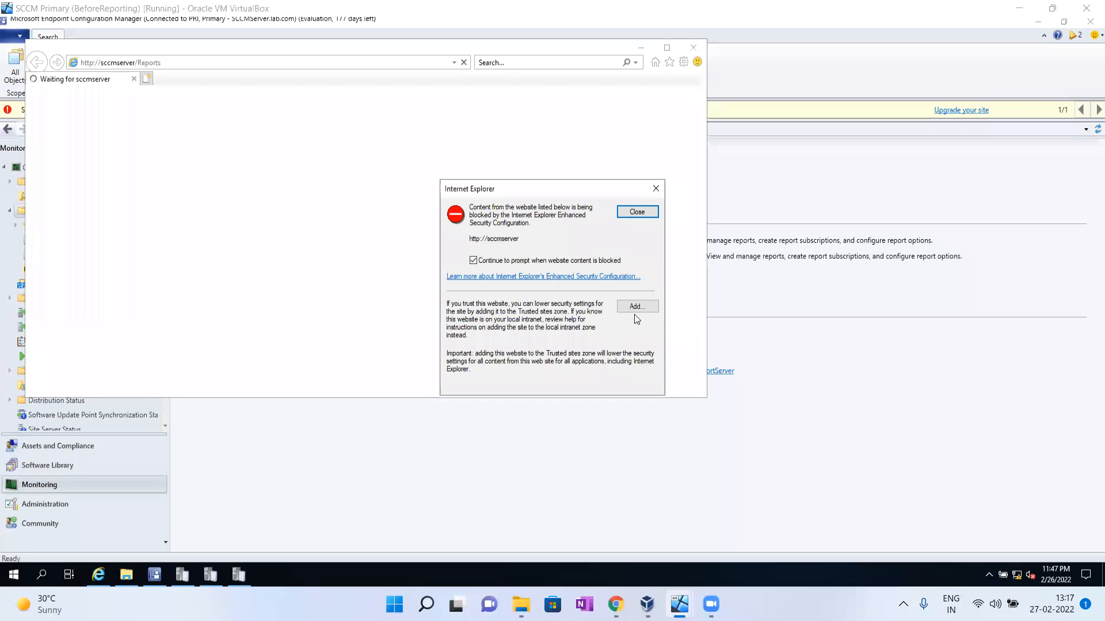
pyautogui.click(636, 308)
pyautogui.click(633, 280)
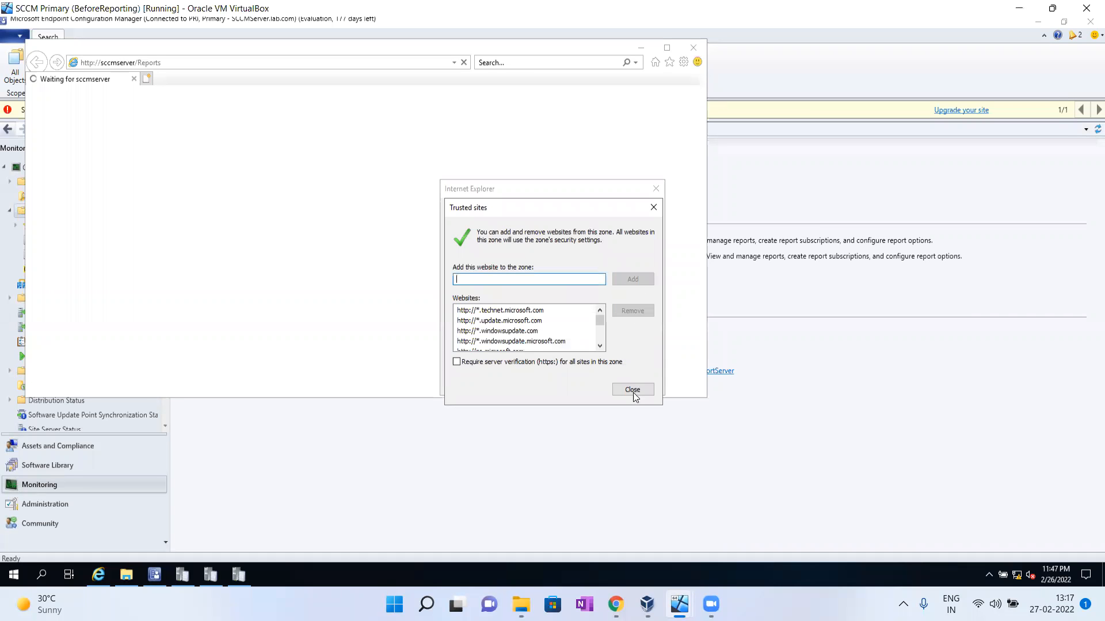
pyautogui.click(633, 389)
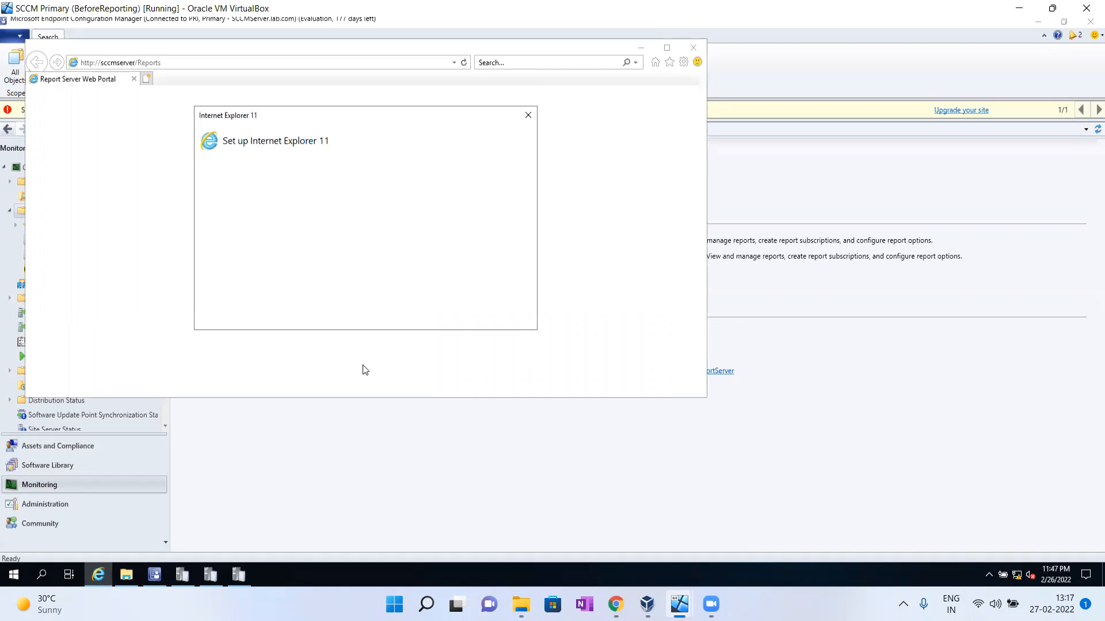
# - Dismiss the Internet Explorer 11 setup prompt, switch to the Configuration Manager console and open the Reports list under Reporting
pyautogui.click(437, 317)
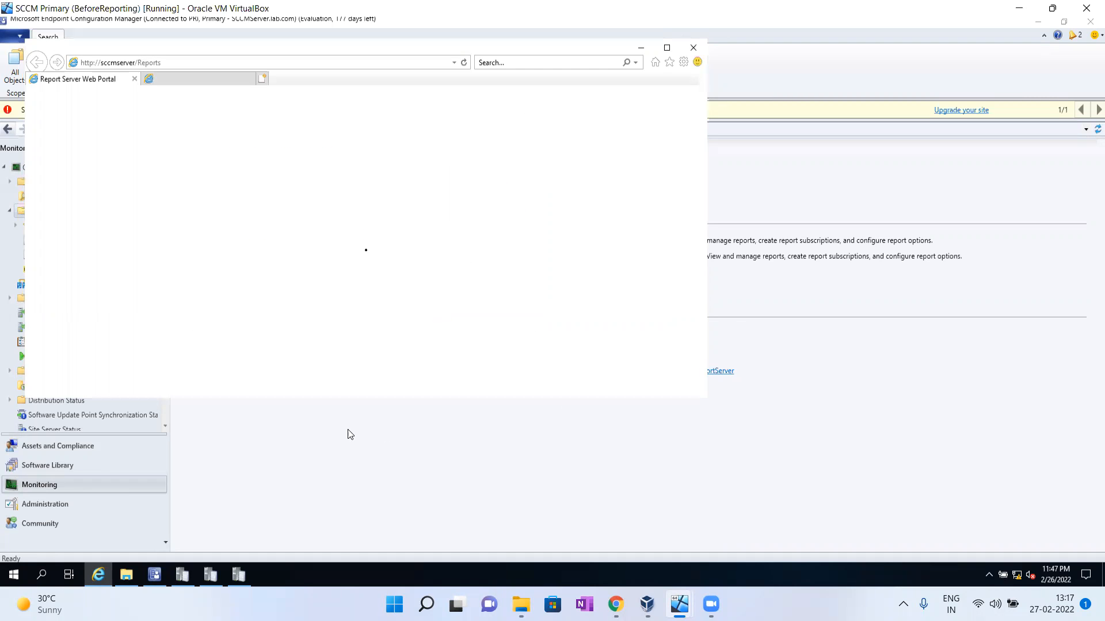
pyautogui.click(354, 481)
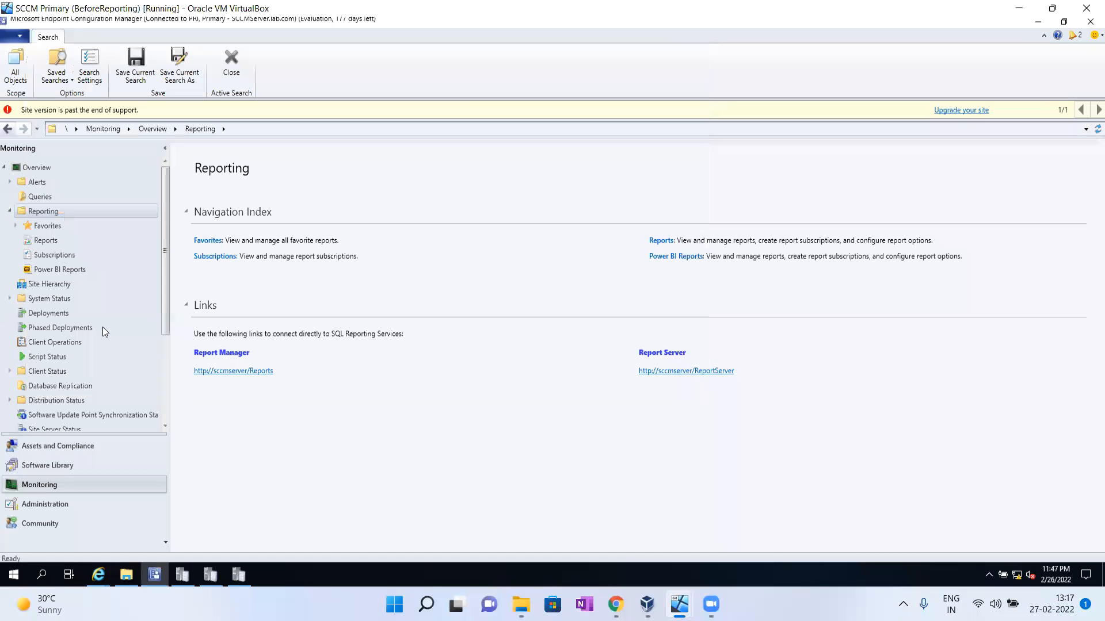
pyautogui.click(47, 246)
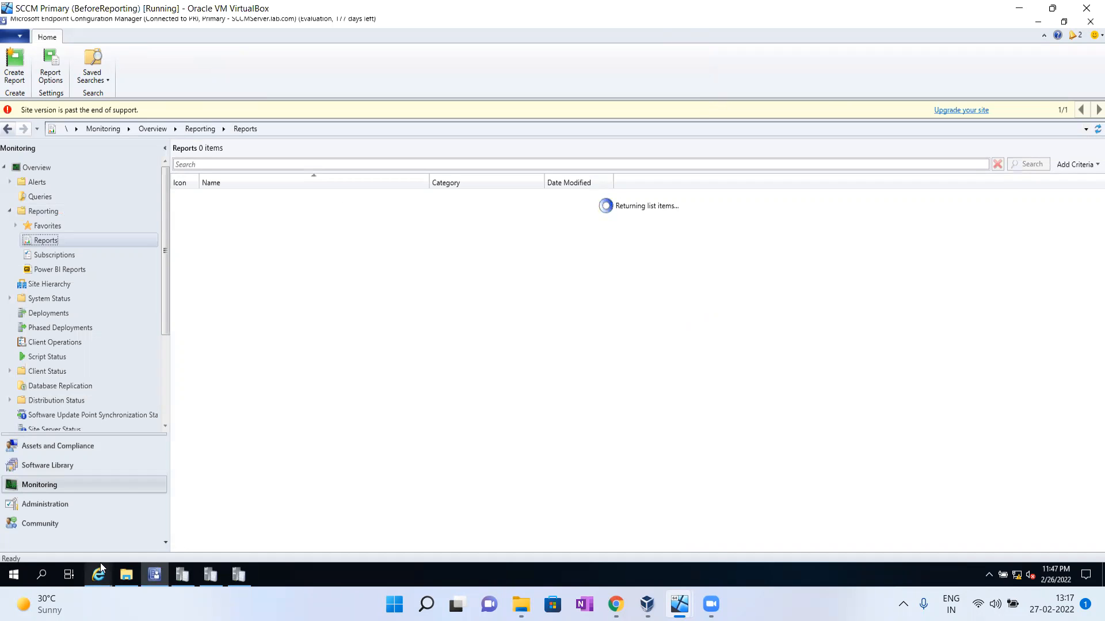
# - Switch to Internet Explorer, add about:internet to the Trusted sites zone and close the blocked-content warning
pyautogui.moveTo(100, 562)
pyautogui.click(90, 530)
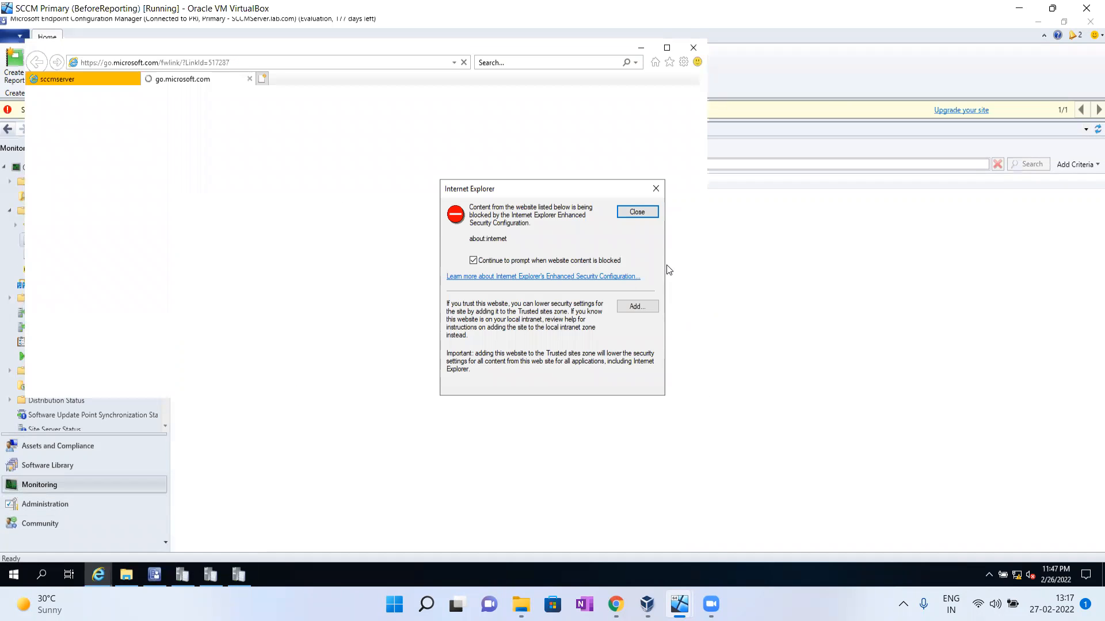
pyautogui.click(631, 308)
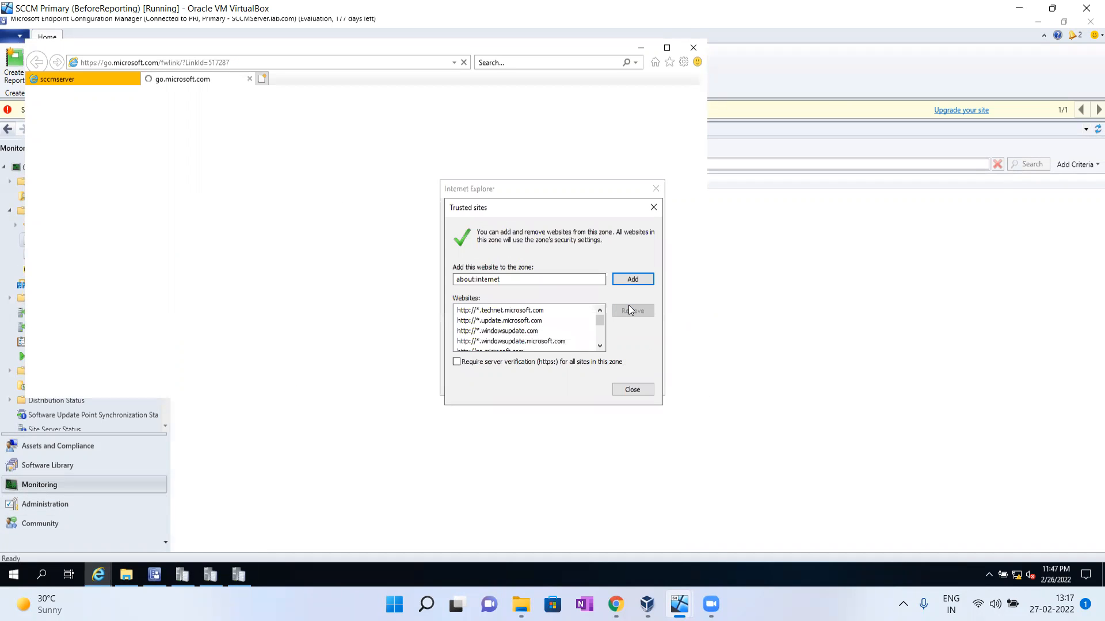
pyautogui.click(632, 279)
pyautogui.click(636, 389)
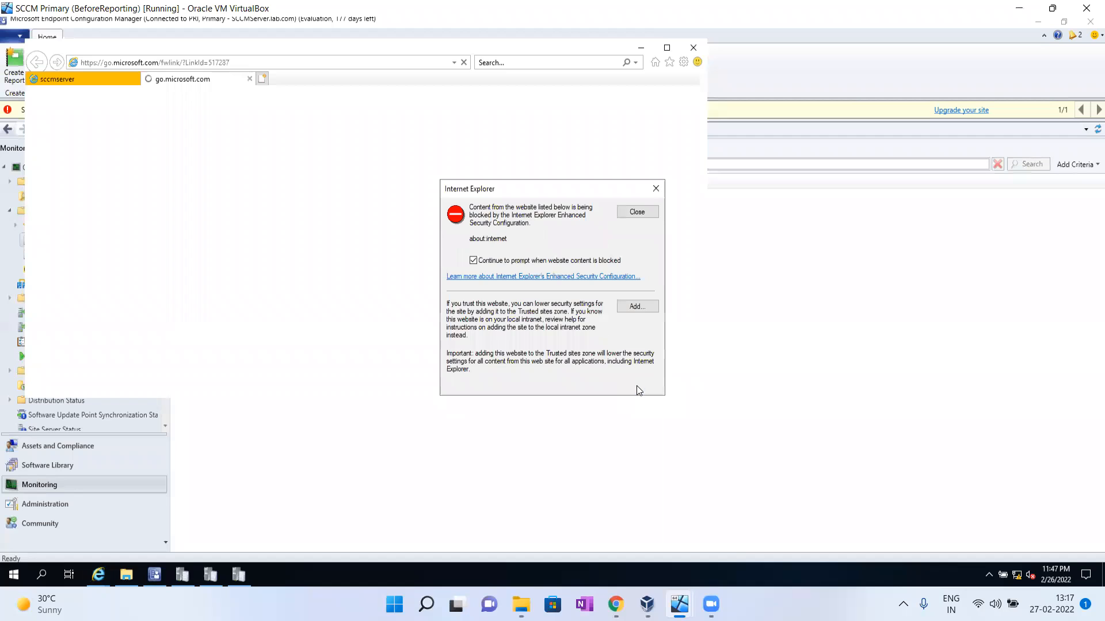
pyautogui.click(637, 214)
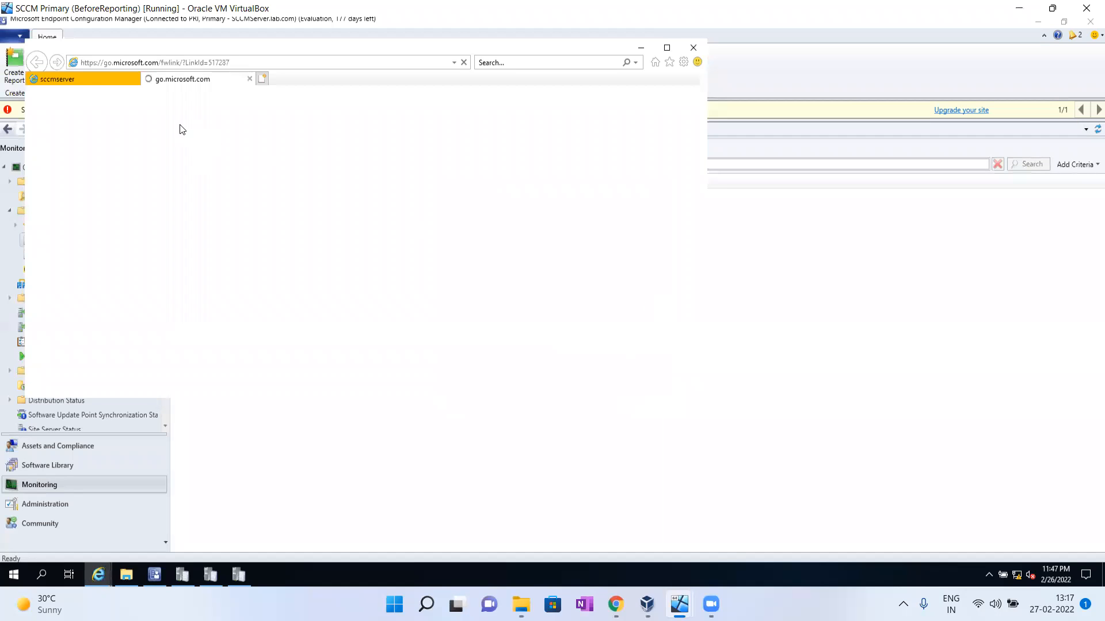
# - Return to the sccmserver page, add about:blank to the Trusted sites zone and maximize the browser window
pyautogui.click(82, 79)
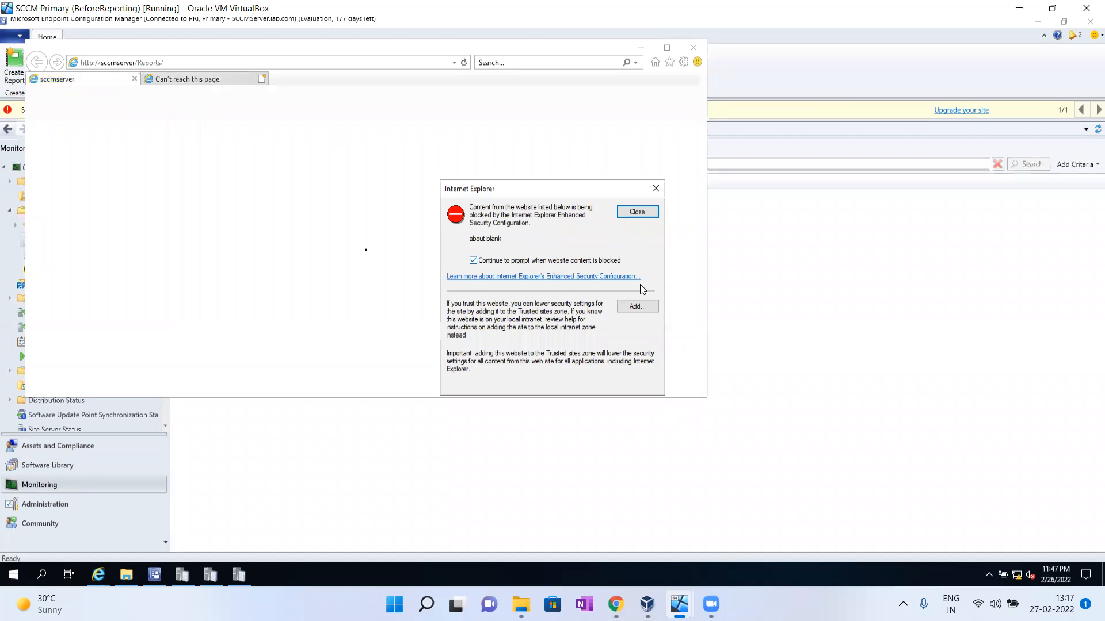
pyautogui.click(636, 307)
pyautogui.click(631, 281)
pyautogui.click(633, 389)
pyautogui.click(658, 308)
pyautogui.click(624, 292)
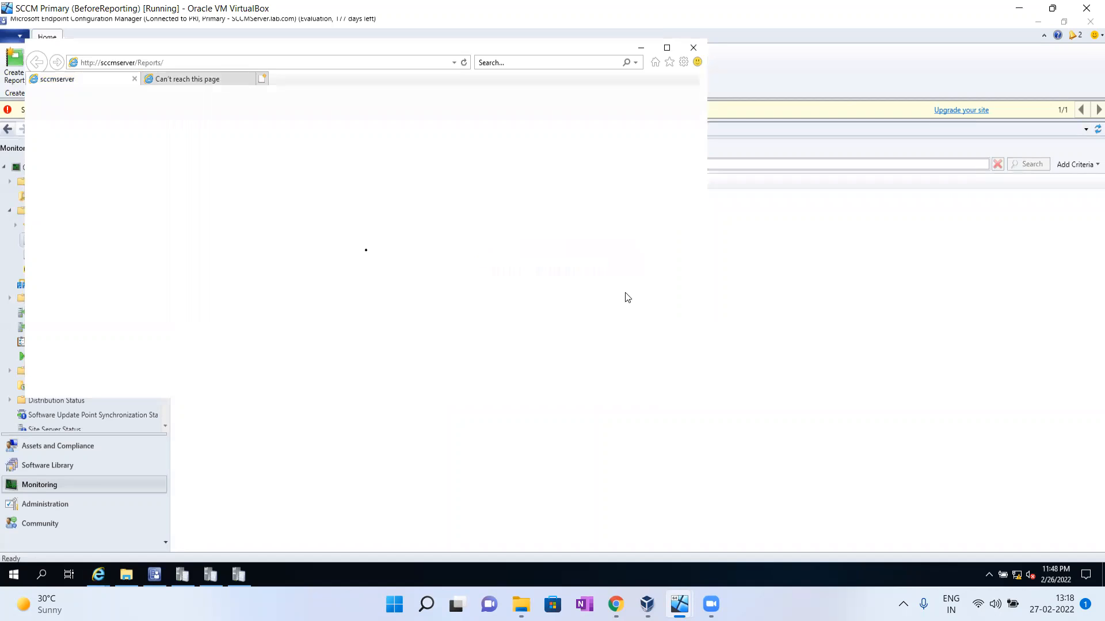
pyautogui.click(668, 48)
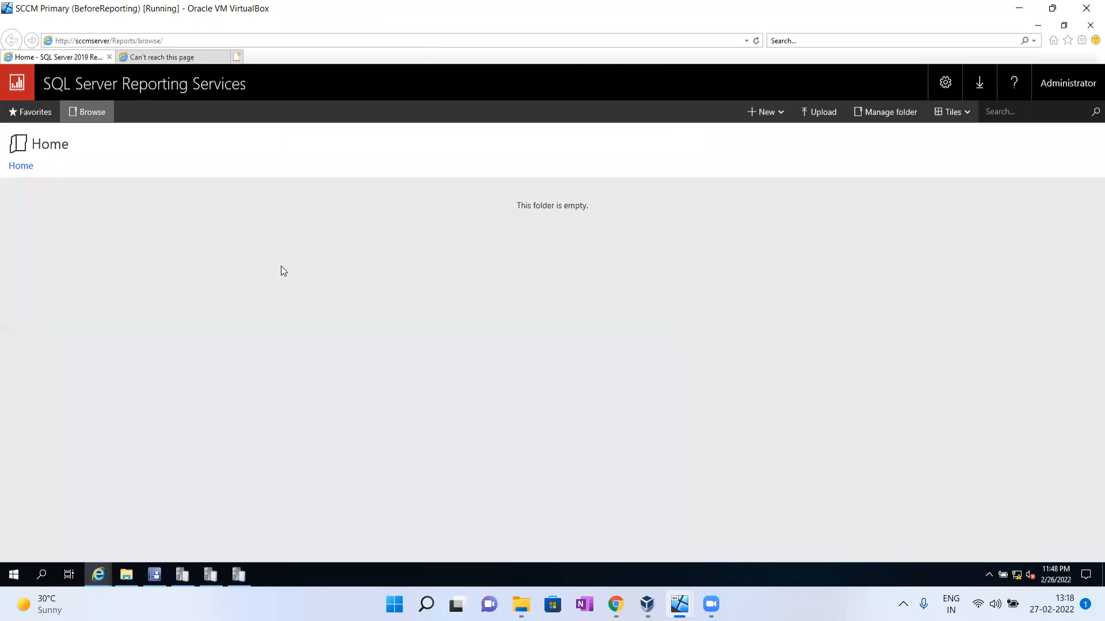
pyautogui.click(756, 42)
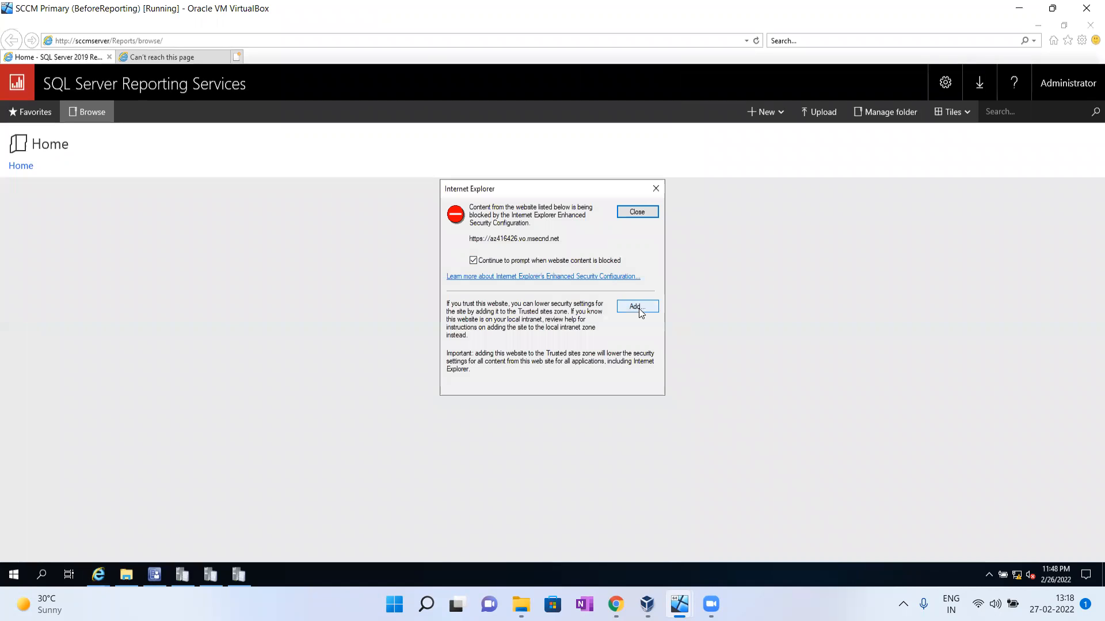
pyautogui.click(639, 308)
pyautogui.click(649, 281)
pyautogui.click(631, 390)
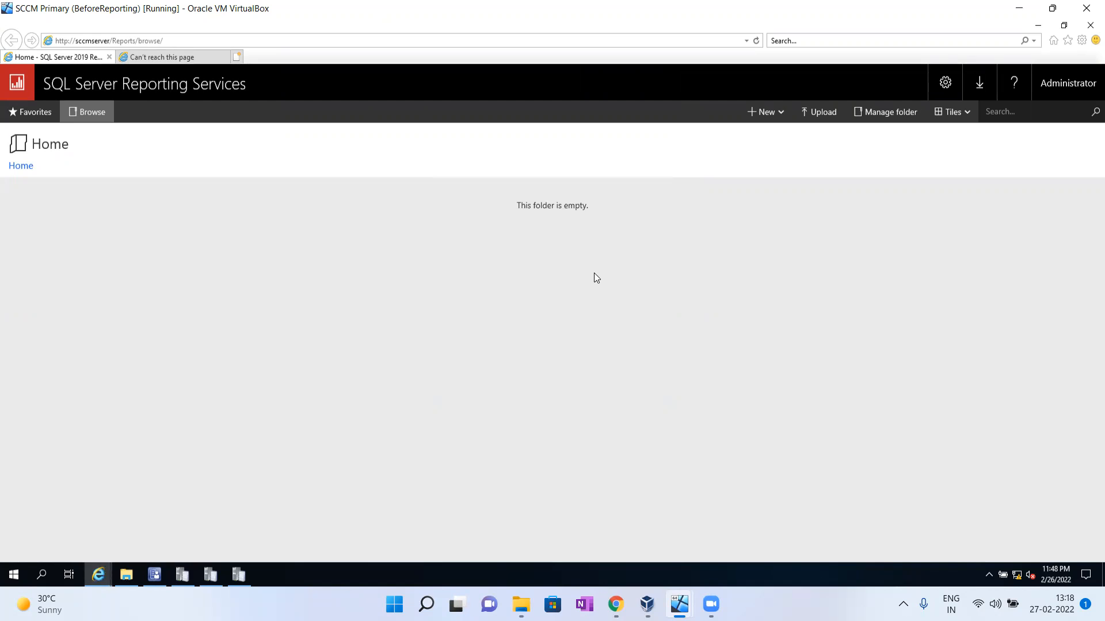
# - Switch to the Configuration Manager console and reload the Reports list by moving between the Reporting nodes
pyautogui.click(155, 575)
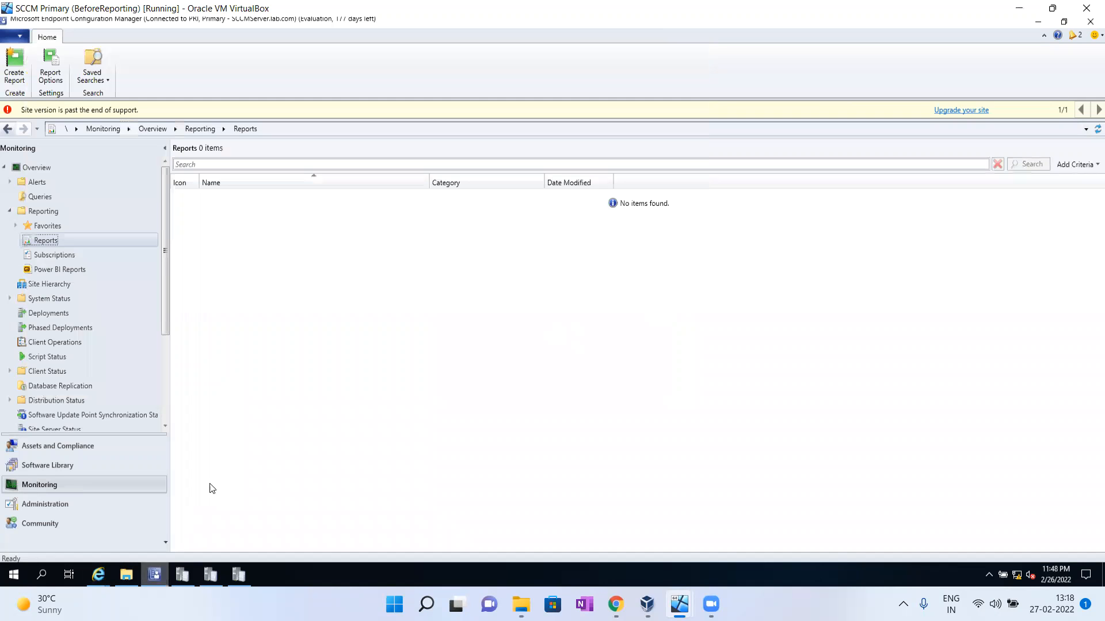
pyautogui.click(54, 255)
pyautogui.click(47, 241)
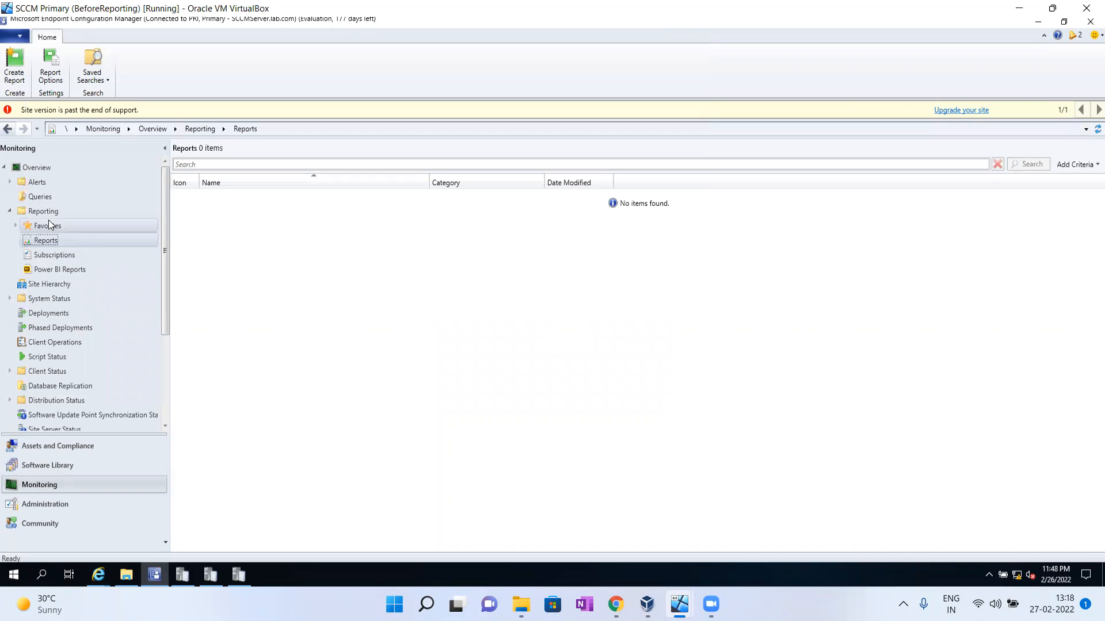
pyautogui.click(46, 213)
pyautogui.click(48, 245)
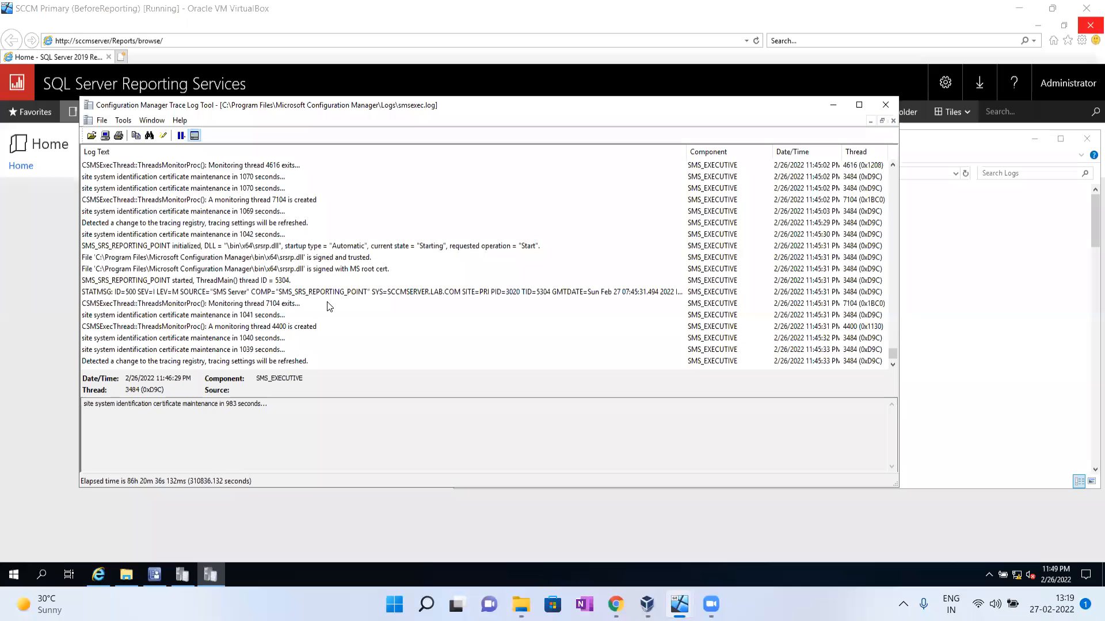
# - Examine the SMS_SRS_REPORTING_POINT status message and srsrp.dll signature entry in smsexec.log, and minimize the log window
pyautogui.click(298, 293)
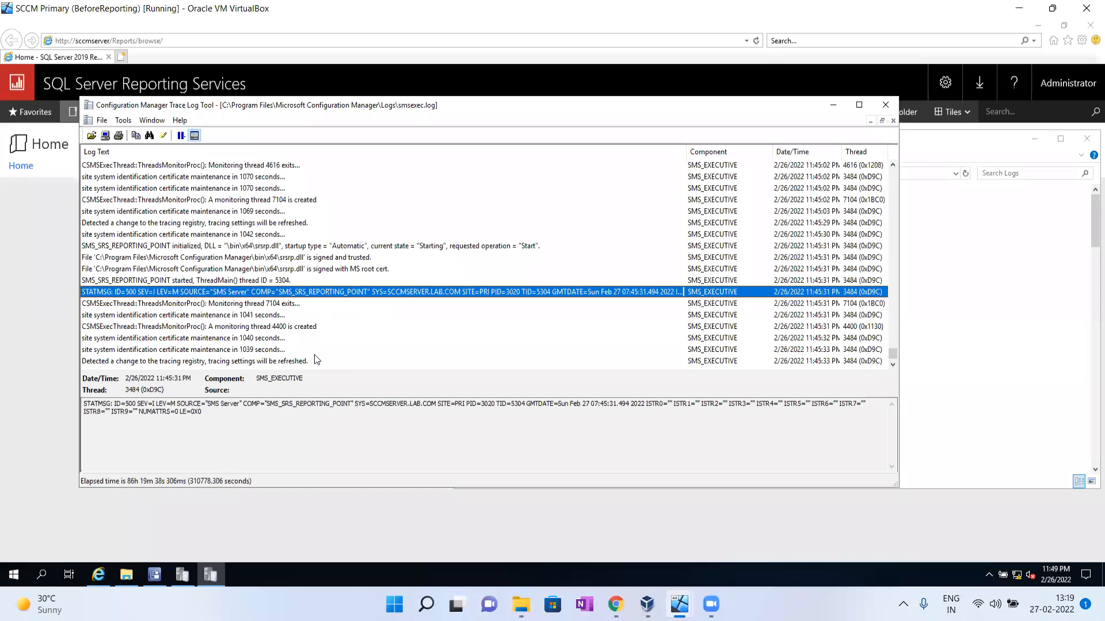
pyautogui.moveTo(267, 403); pyautogui.dragTo(352, 399)
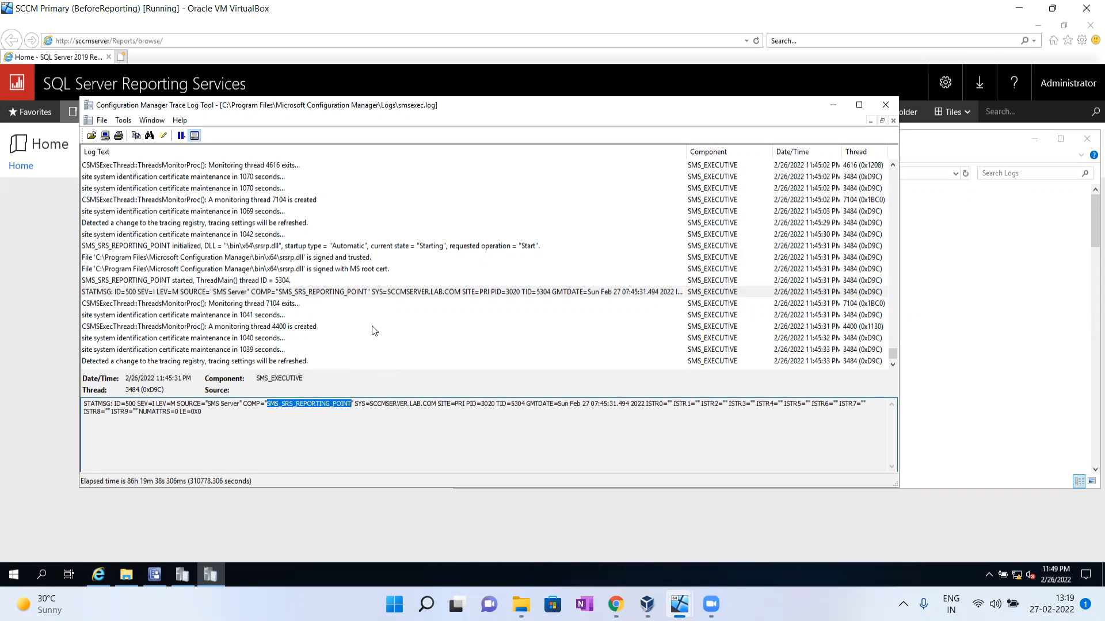
pyautogui.click(285, 269)
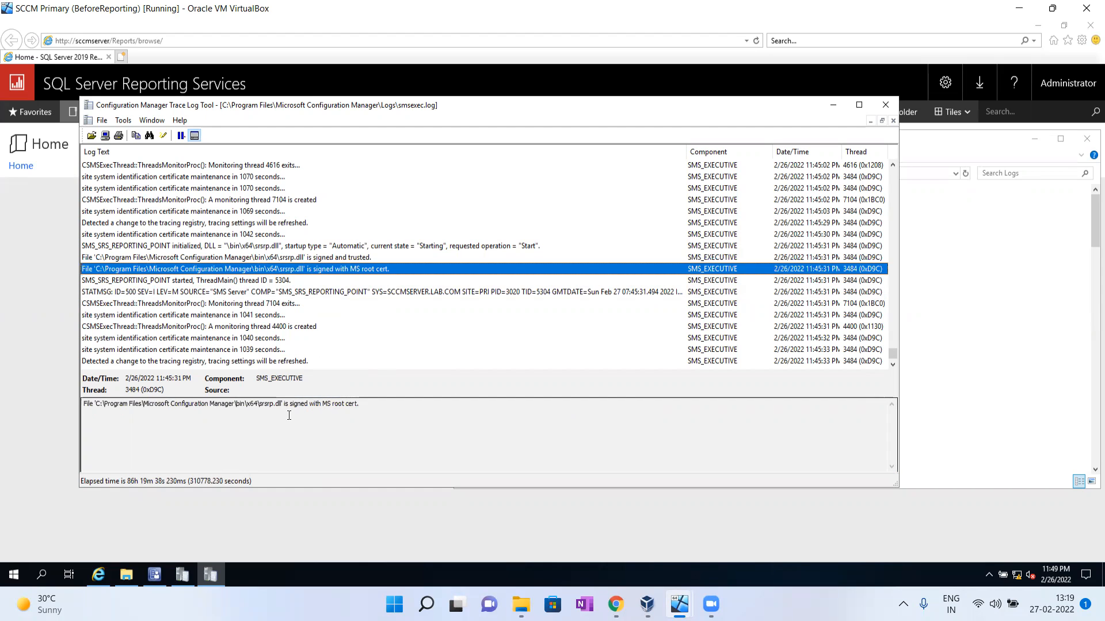
pyautogui.click(336, 292)
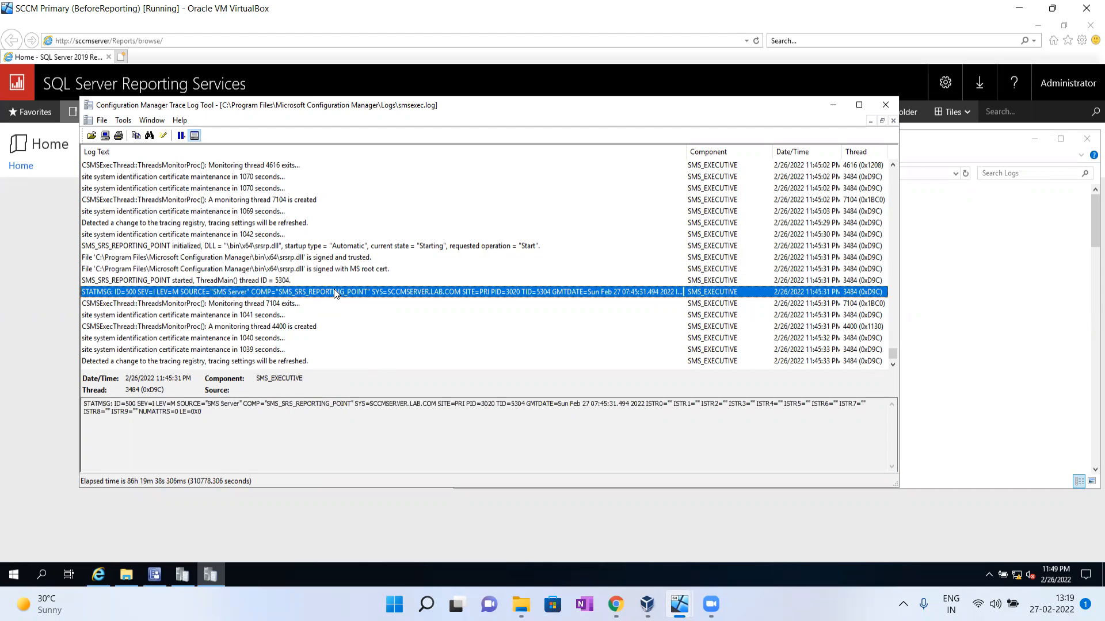
pyautogui.click(833, 106)
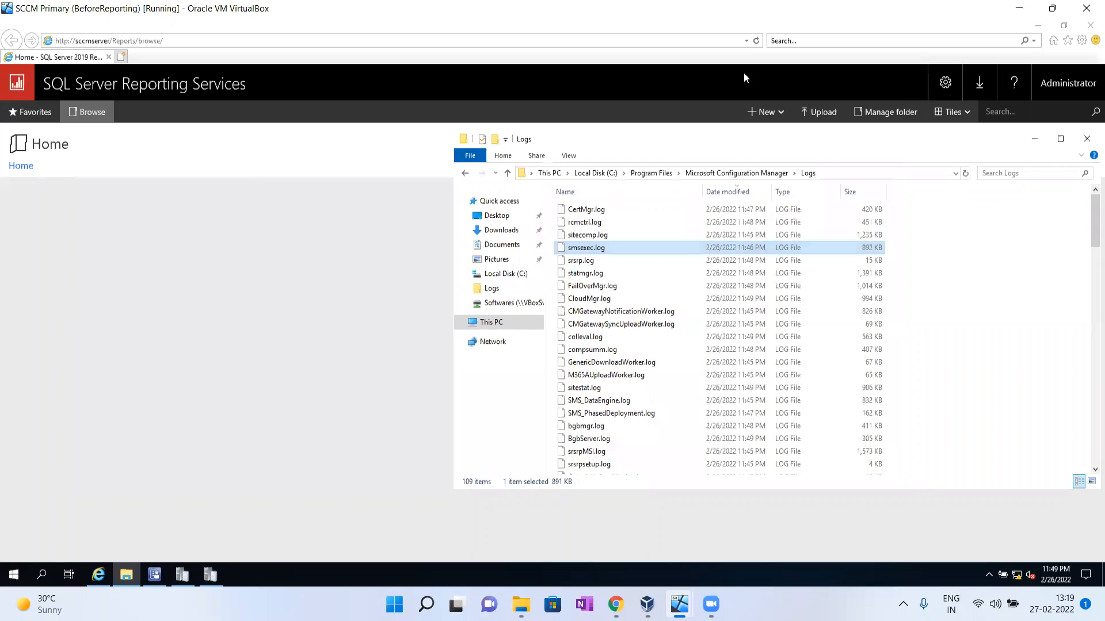
# - Refresh the web portal's Home page, look inside the ConfigMgr_PRI folder, and return to Home with another refresh
pyautogui.click(220, 335)
pyautogui.click(756, 41)
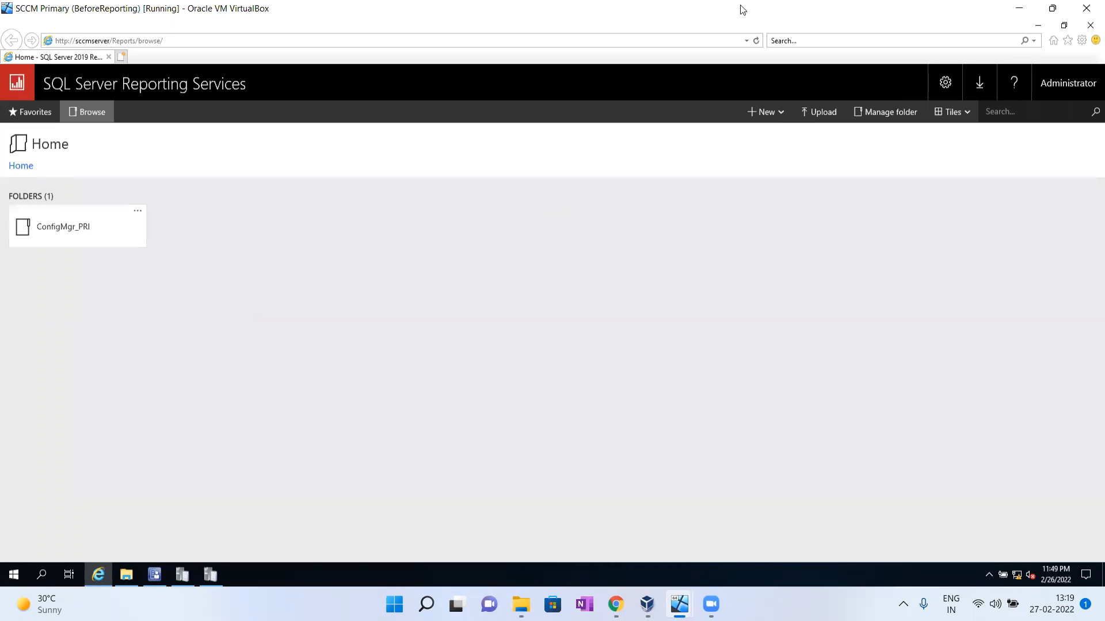
pyautogui.click(92, 246)
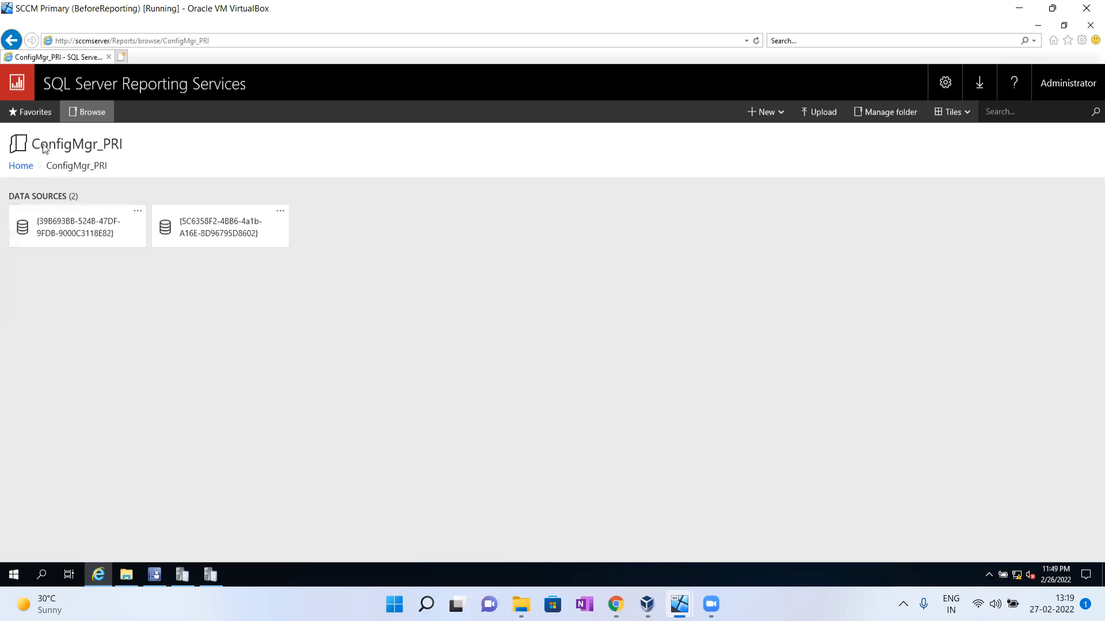
pyautogui.click(21, 166)
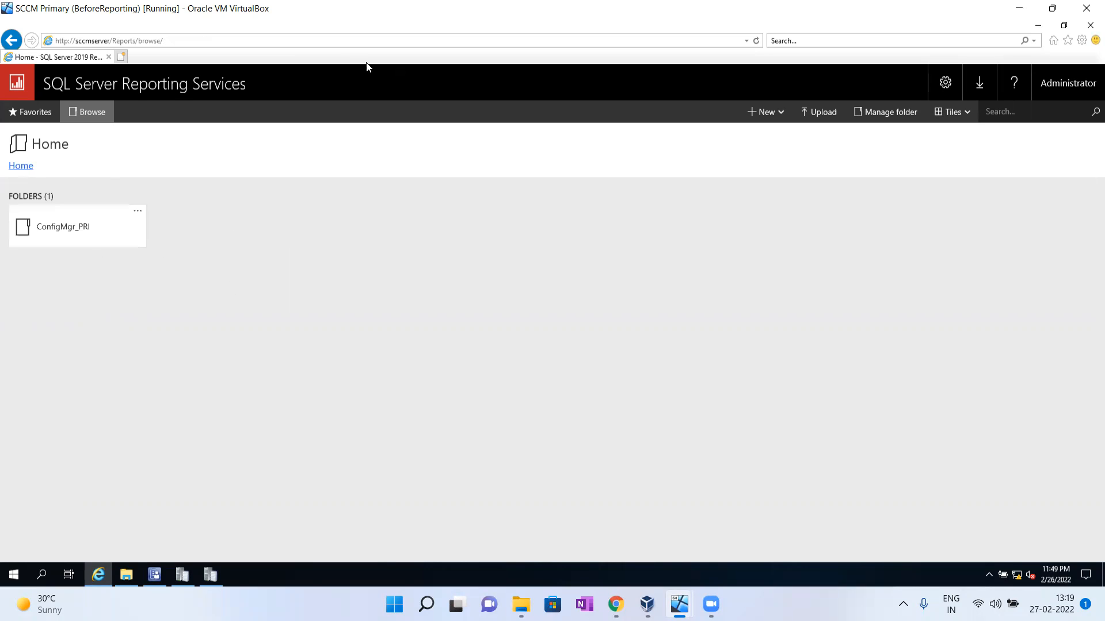
pyautogui.click(757, 41)
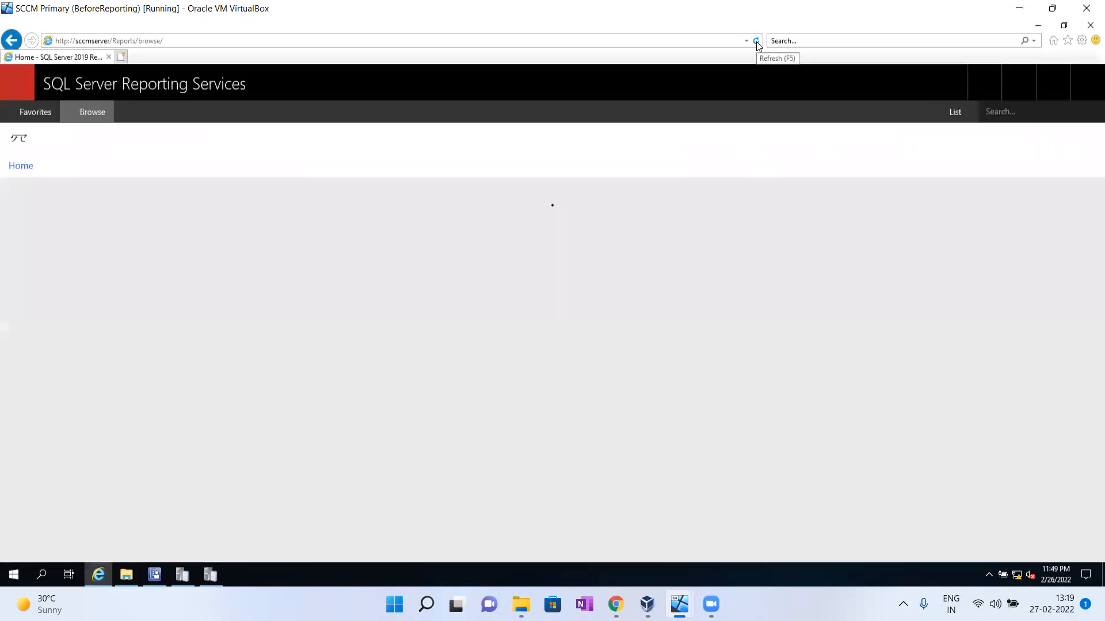
# - Switch to the Configuration Manager console and reopen the Reports list from the Reporting node to check for reports
pyautogui.click(154, 575)
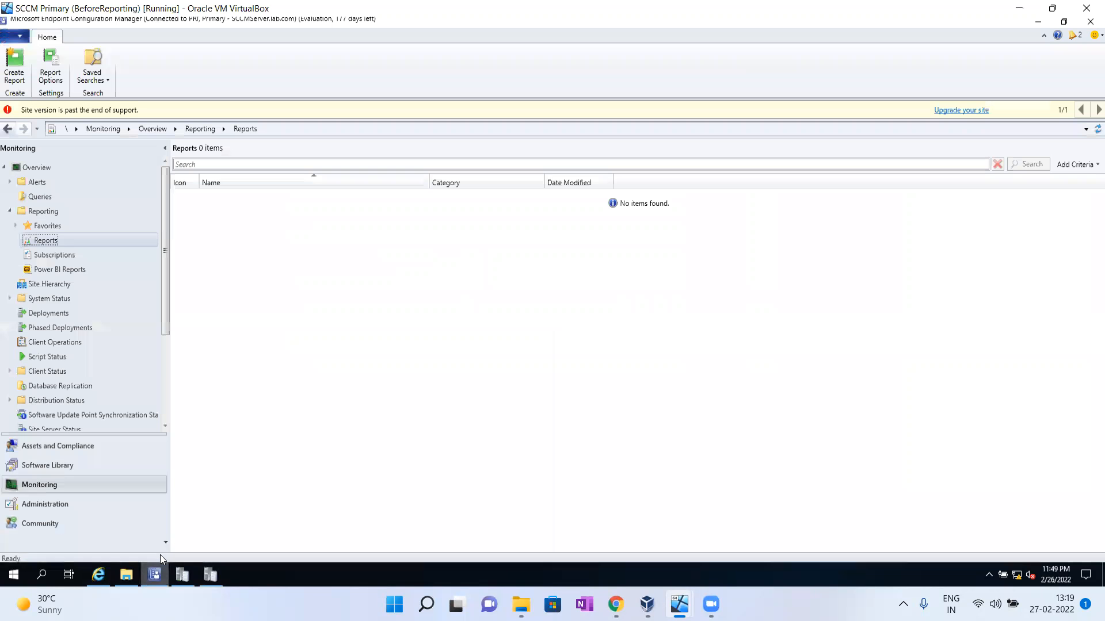
pyautogui.click(45, 216)
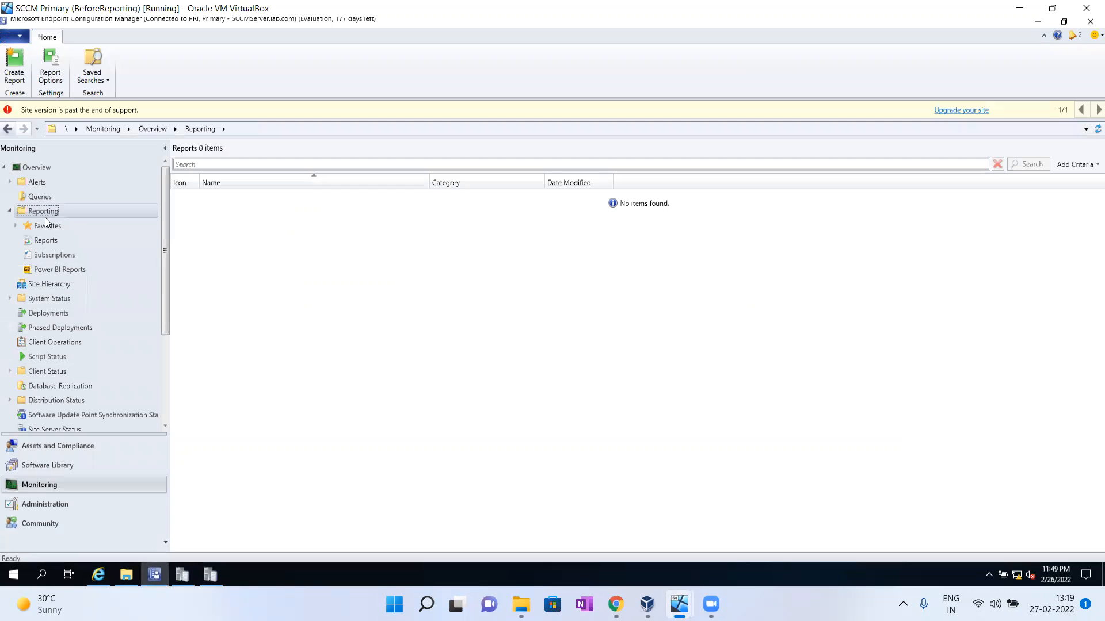
pyautogui.click(46, 241)
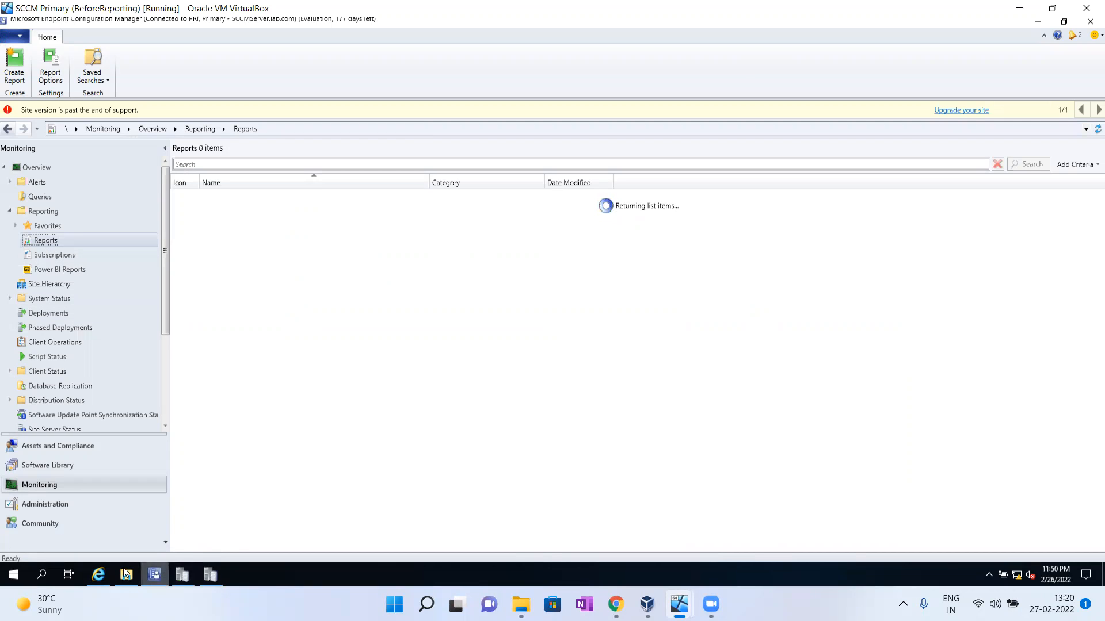
# - Switch to the web portal, refresh Home, and open and refresh the ConfigMgr_PRI folder to check for deployed reports
pyautogui.moveTo(106, 583)
pyautogui.click(108, 540)
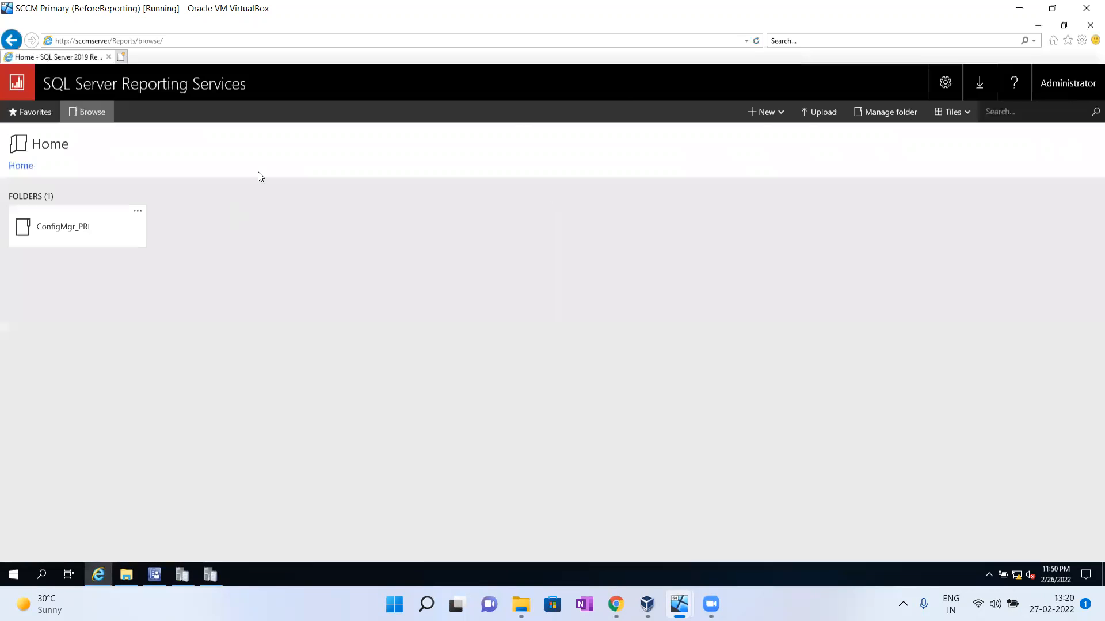
pyautogui.click(756, 41)
pyautogui.click(95, 233)
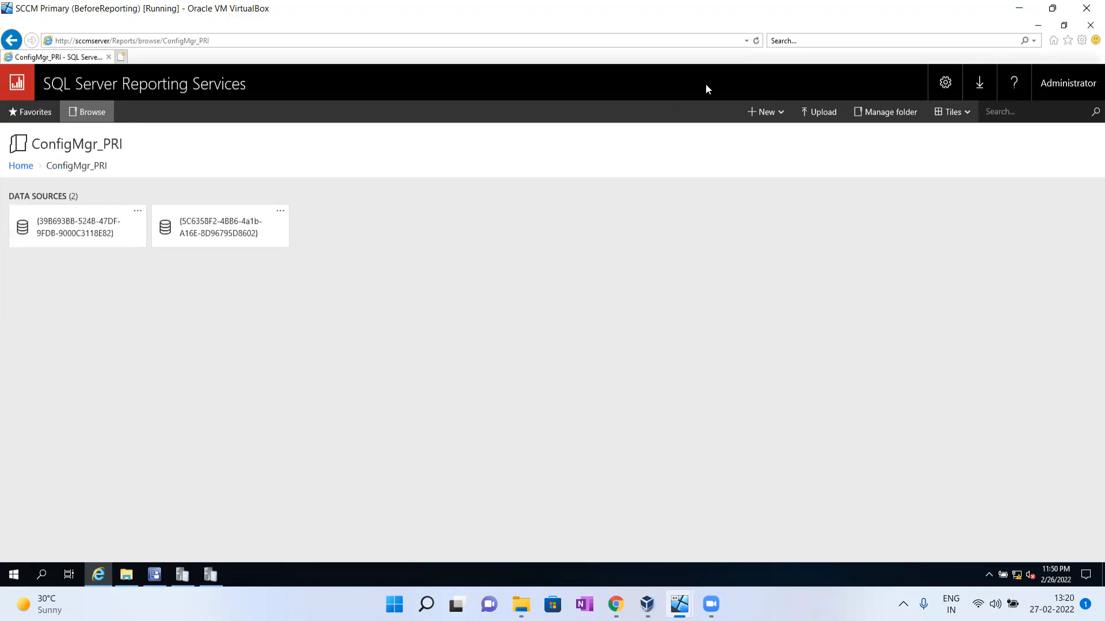
pyautogui.click(756, 40)
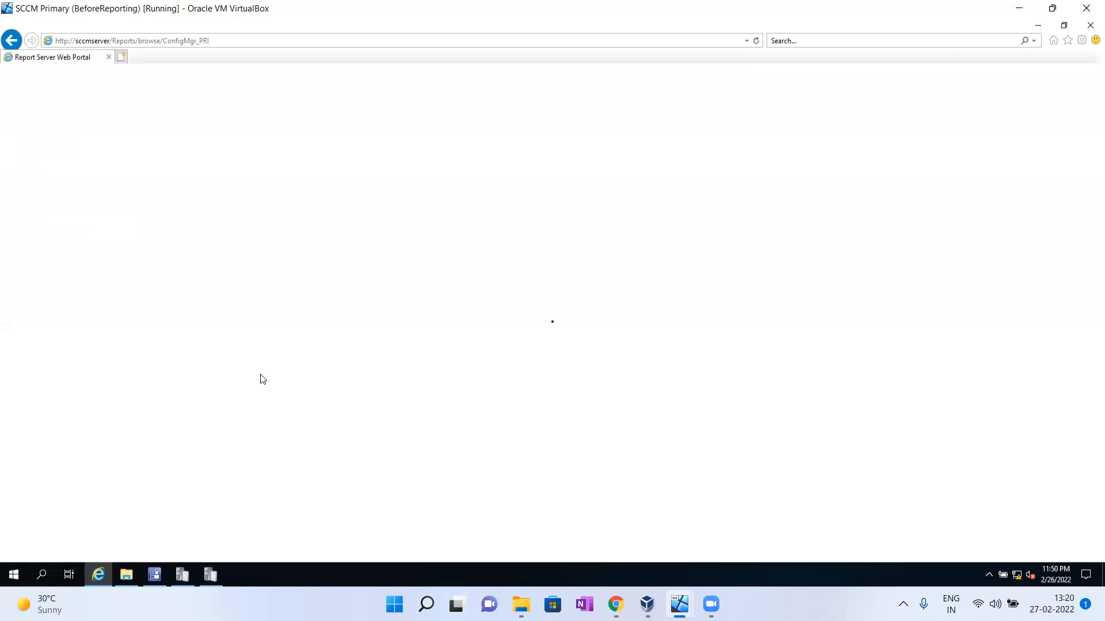
# - Switch to the Configuration Manager console, view the Reporting node's links and load the Reports list again
pyautogui.click(154, 575)
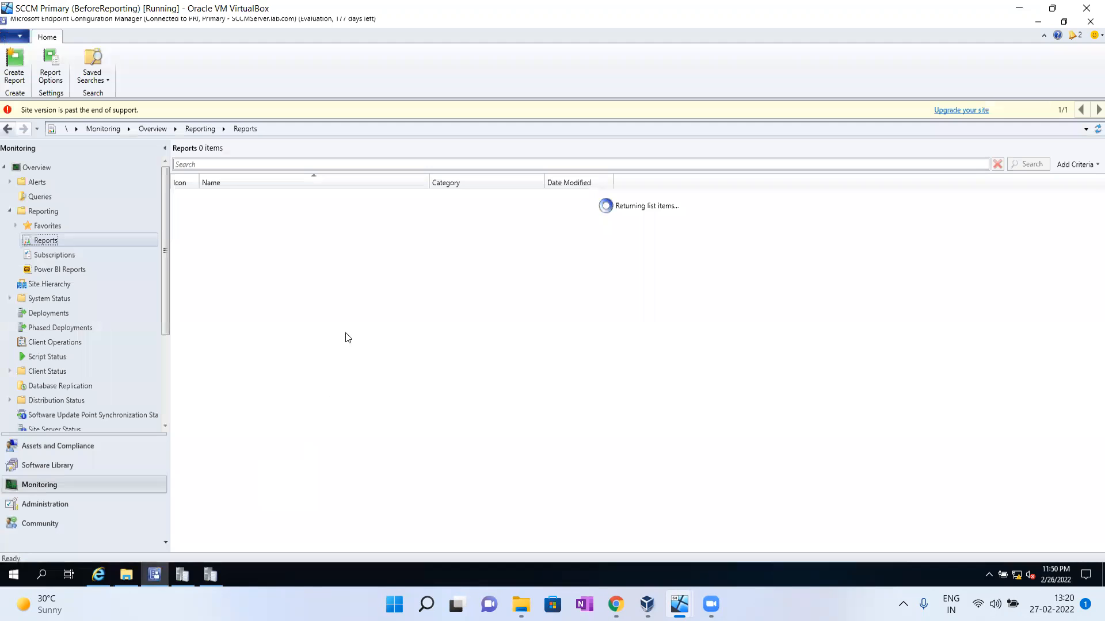
pyautogui.click(41, 210)
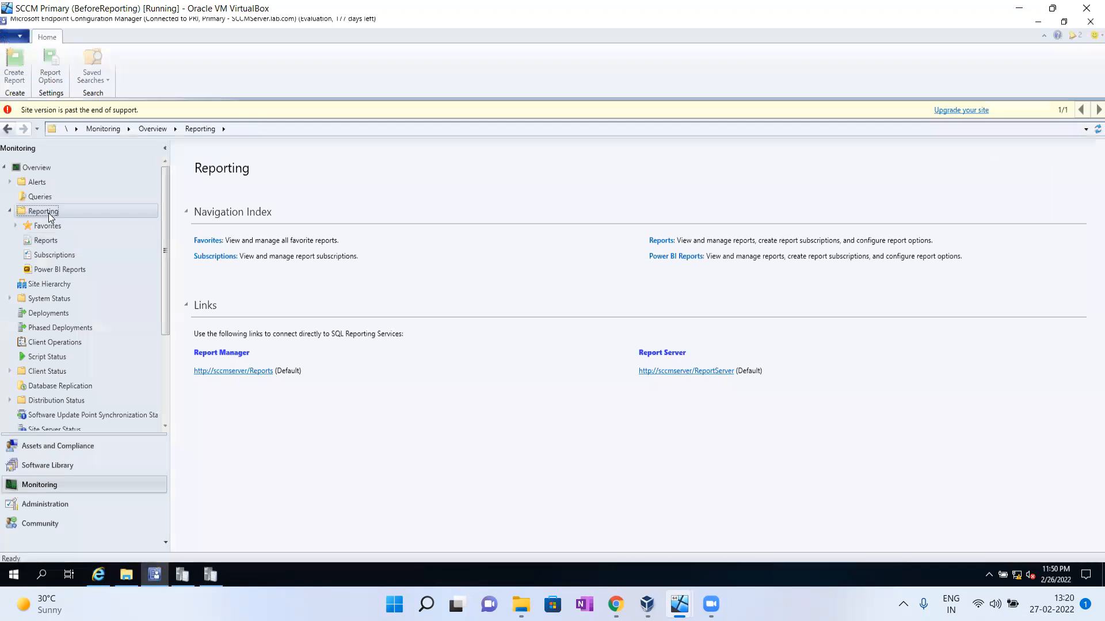
pyautogui.click(59, 239)
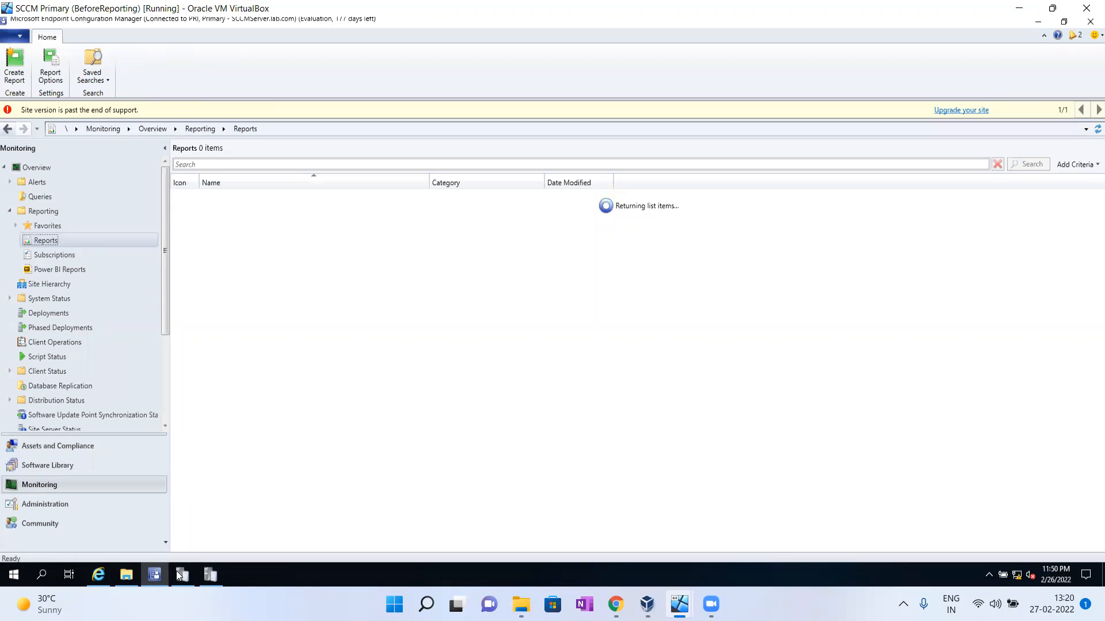
# - Switch to the Reporting Services web portal and refresh the ConfigMgr_PRI folder to check for deployed report folders
pyautogui.moveTo(99, 575)
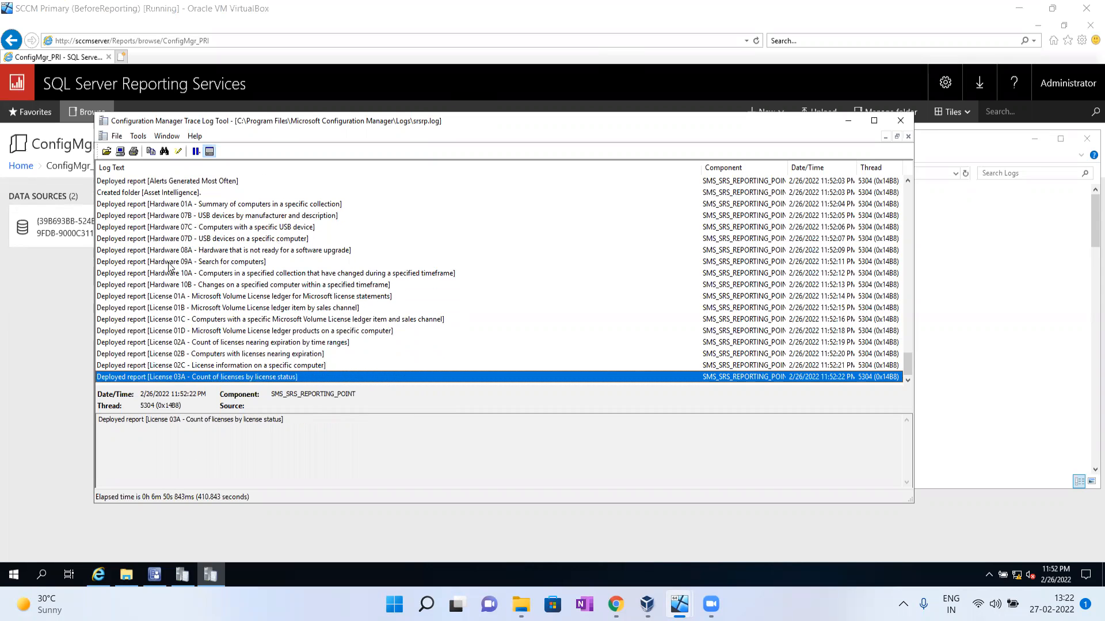
pyautogui.click(60, 335)
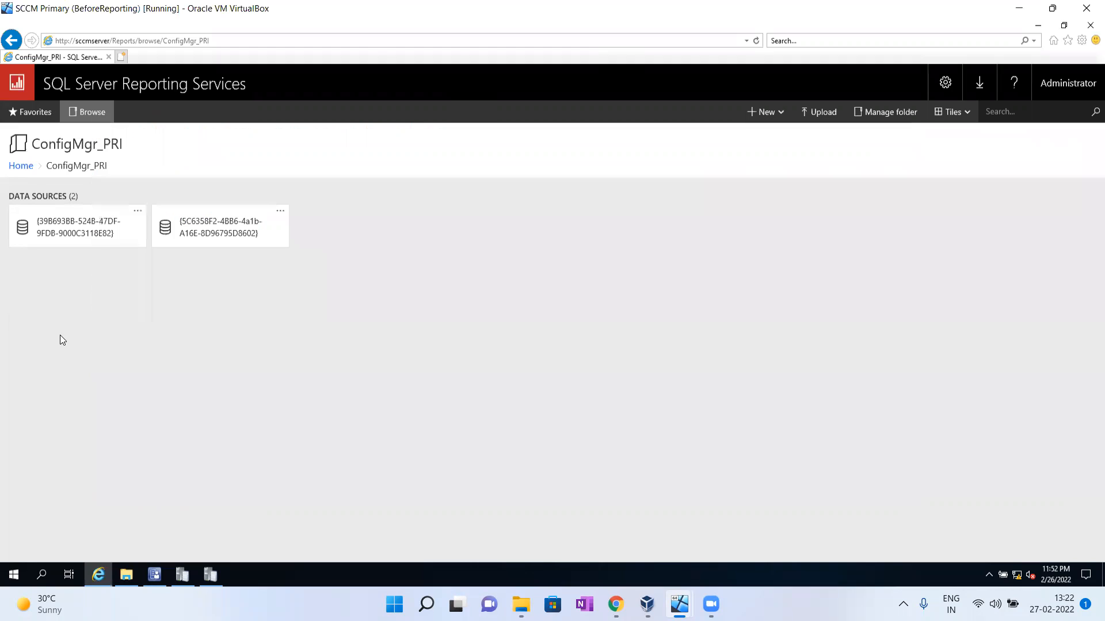
pyautogui.click(756, 41)
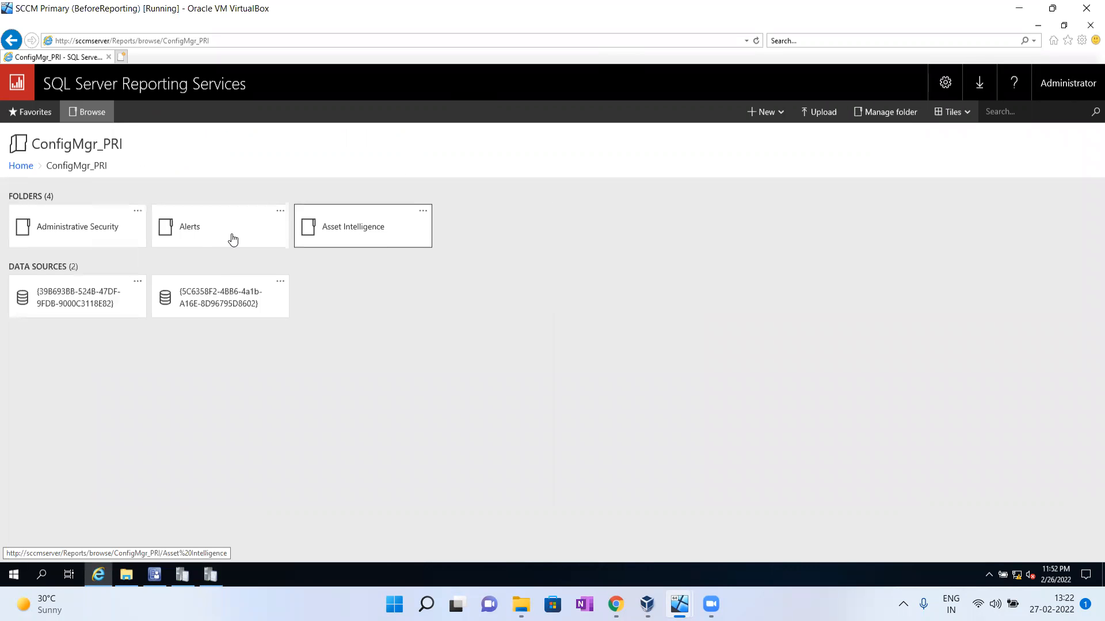
# - Switch to the Configuration Manager console and reload the Reports list by moving to Subscriptions and back to Reports
pyautogui.click(154, 575)
pyautogui.click(55, 251)
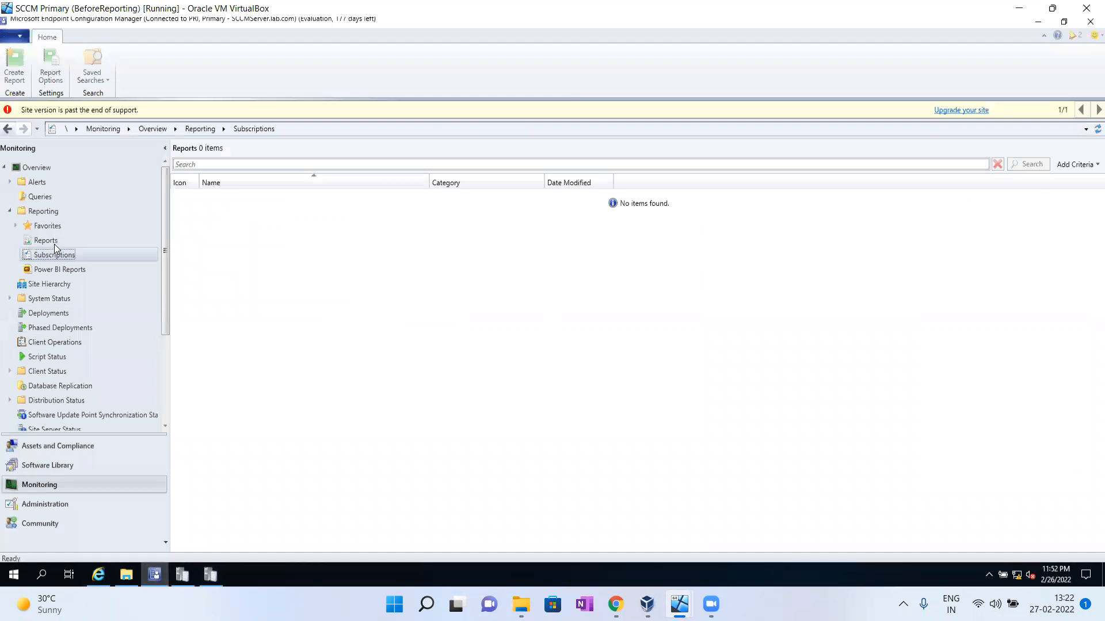
pyautogui.click(57, 241)
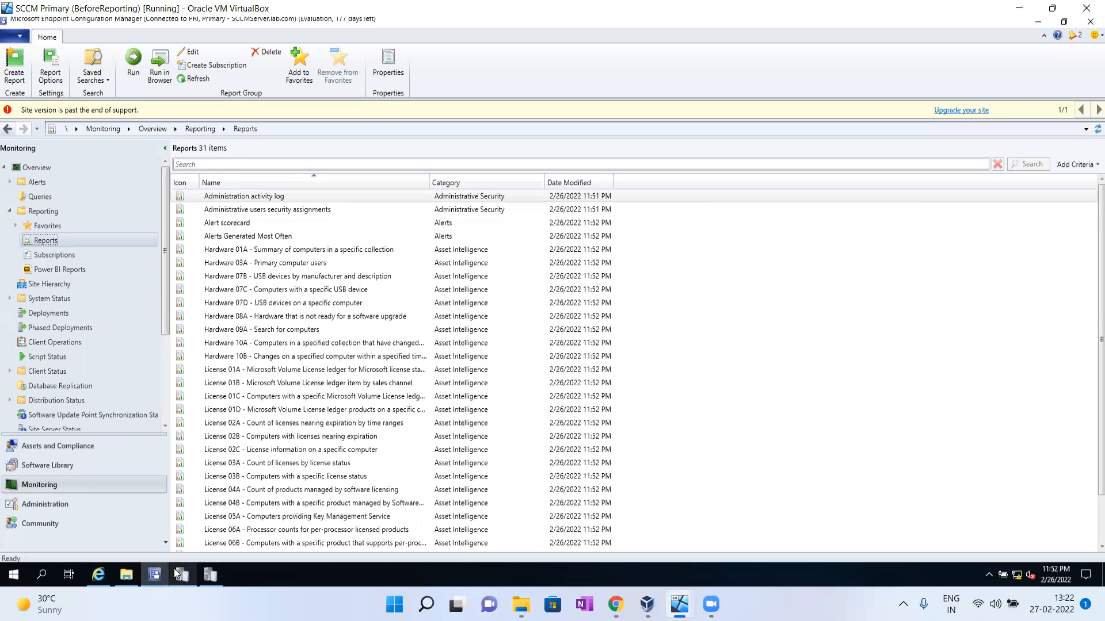
# - Switch to srsrp.log in the Configuration Manager Trace Log Tool, maximize it, review the report deployment entries, and minimize it
pyautogui.moveTo(207, 576)
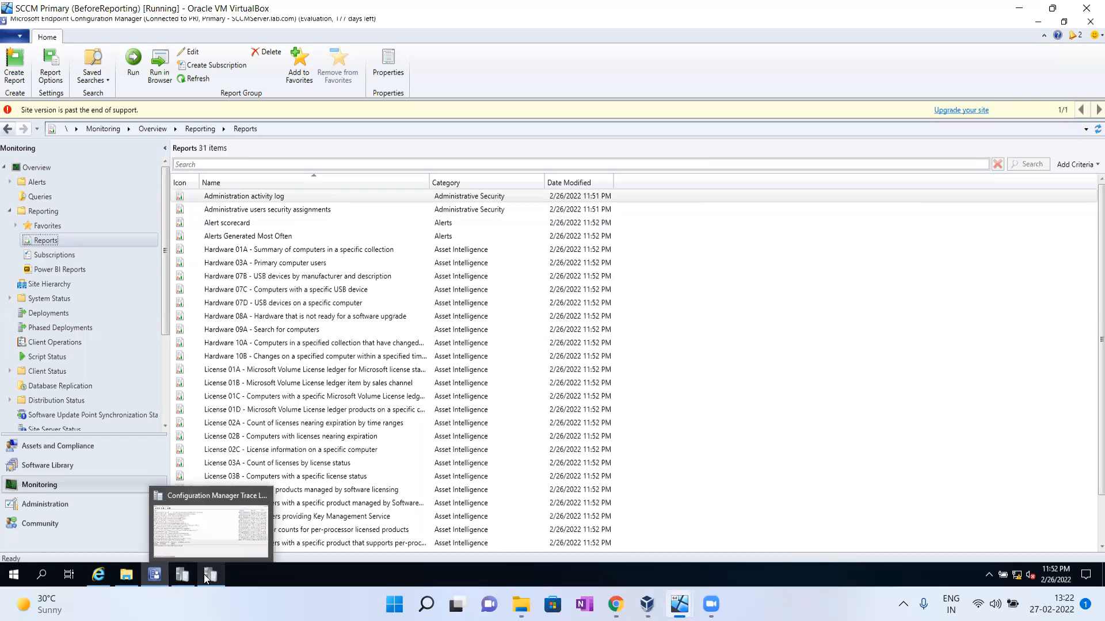
pyautogui.click(221, 496)
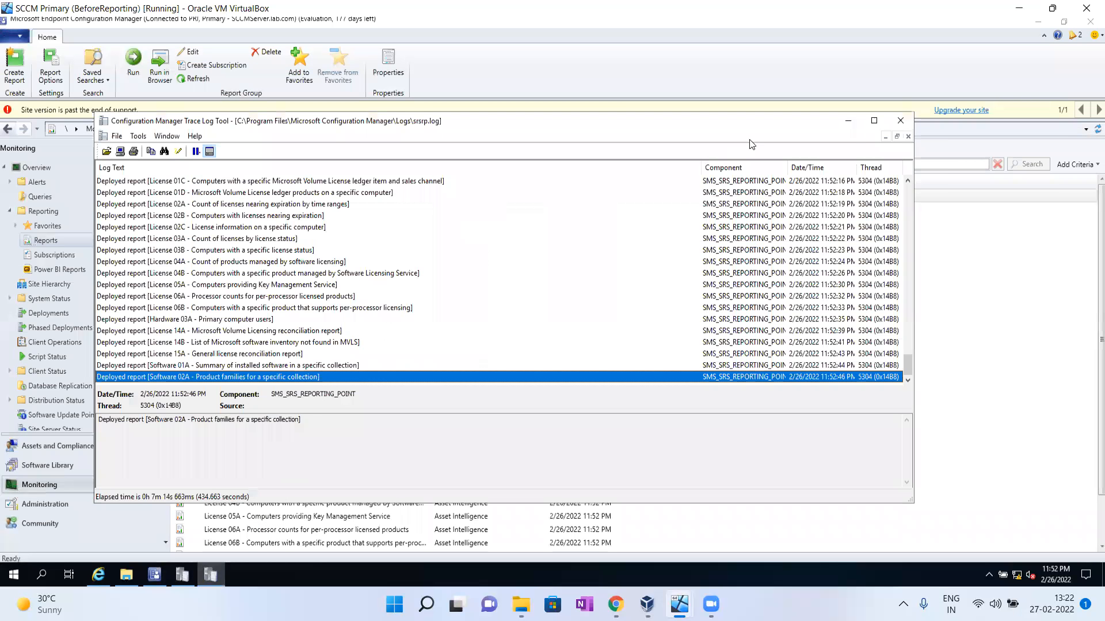
pyautogui.click(874, 120)
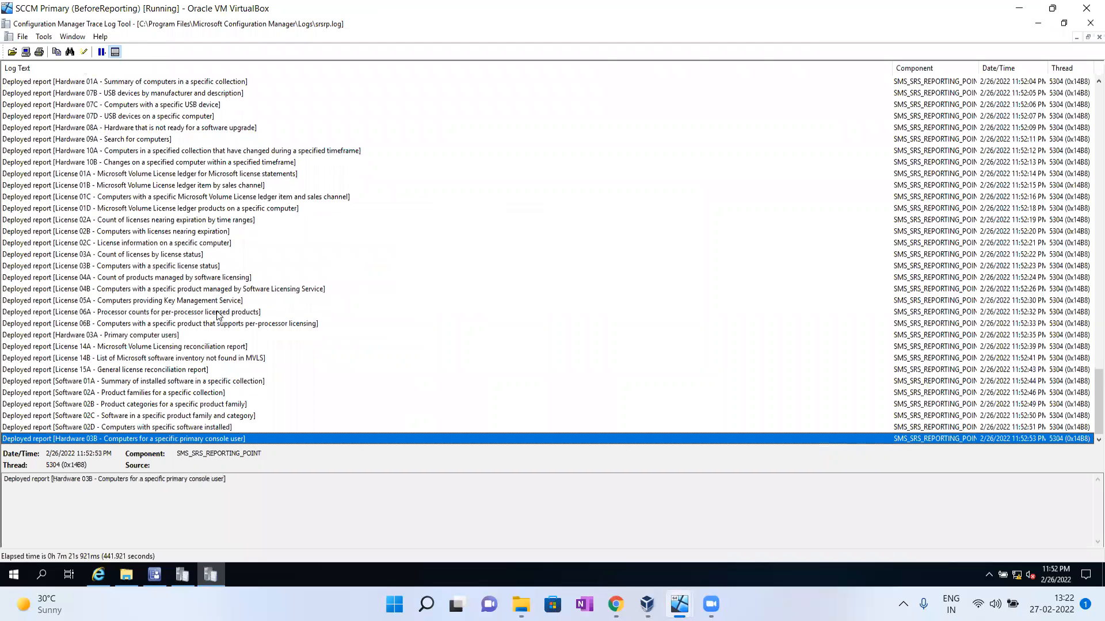
pyautogui.scroll(3, 218, 316)
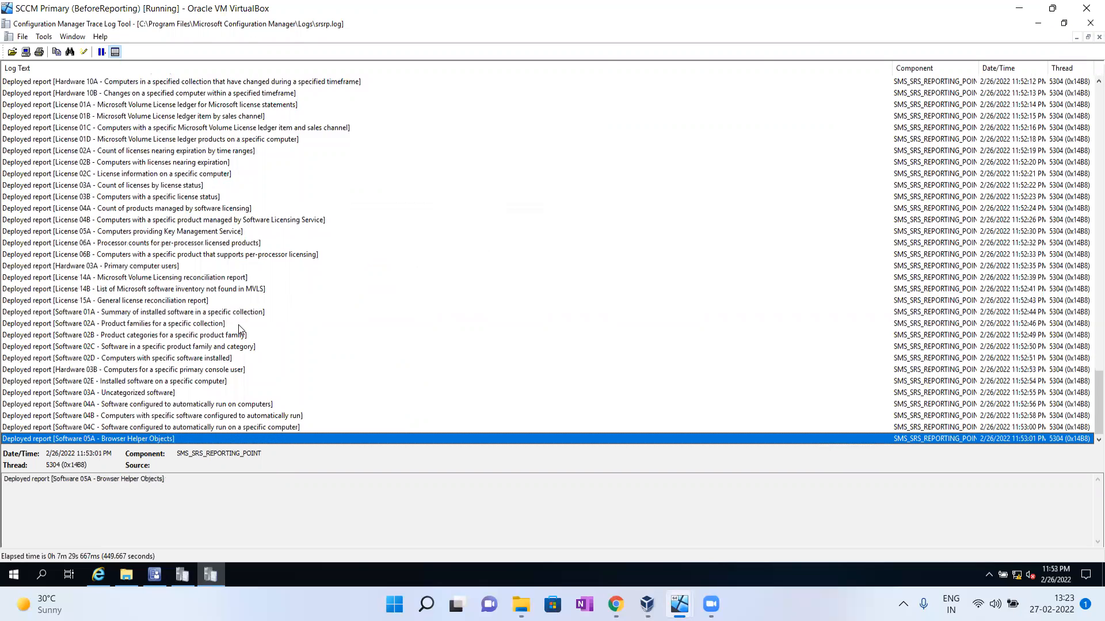
pyautogui.click(1038, 24)
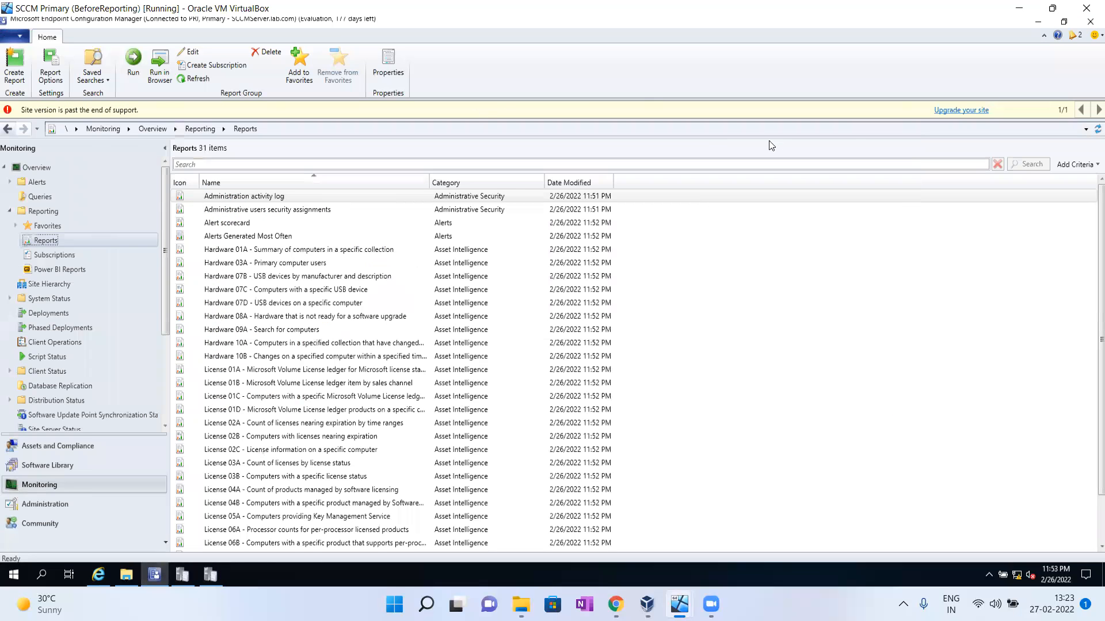
# - Refresh the Reports node in the console and return to srsrp.log to check the deployment progress
pyautogui.click(1097, 129)
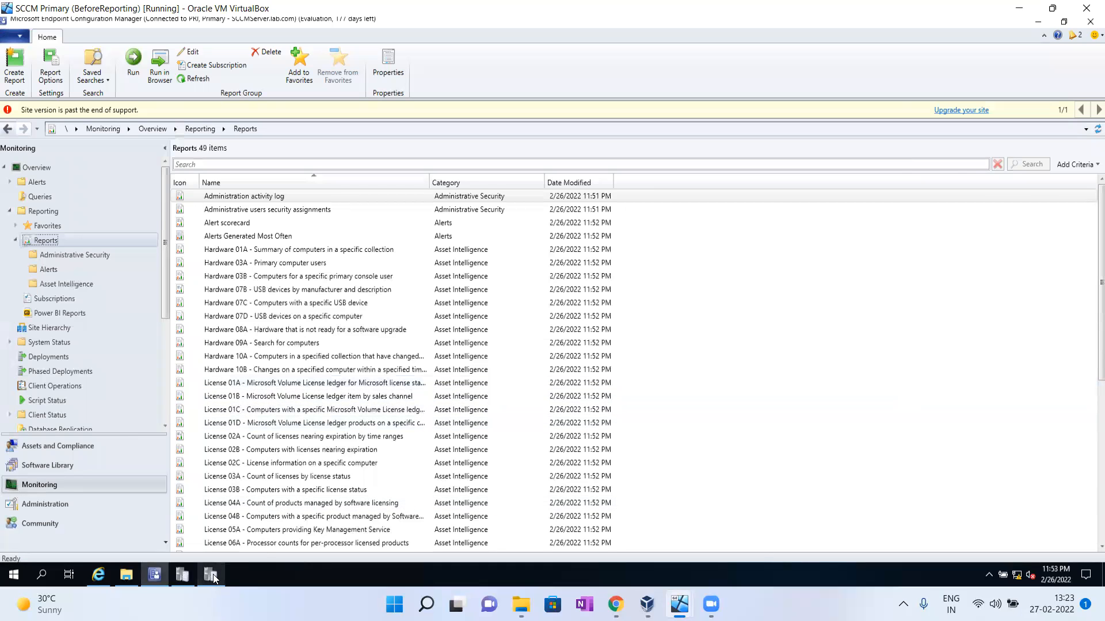
pyautogui.click(211, 521)
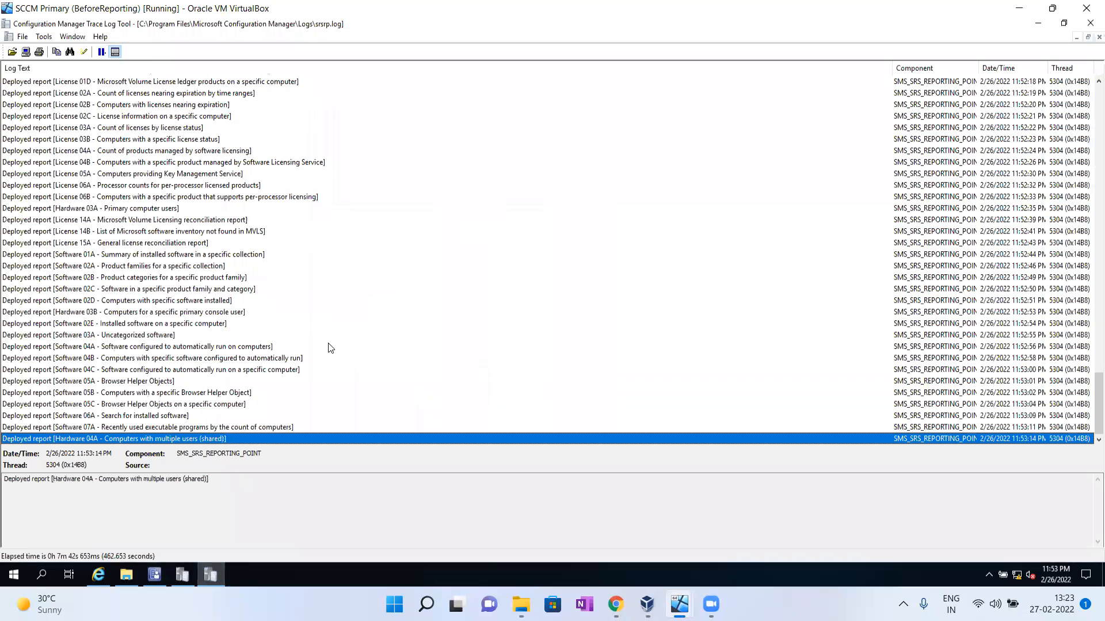